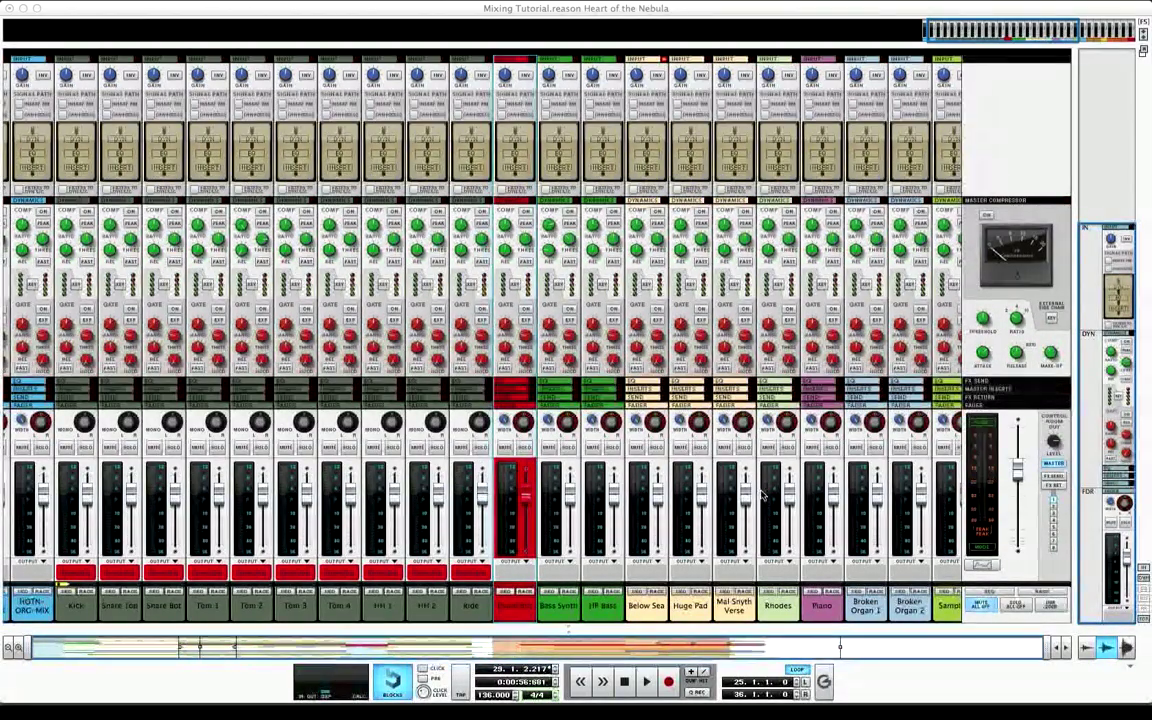
Step: Select the Huge Pad channel and nudge the master fader up slightly
{"action": "left_click", "coordinate": [695, 518]}
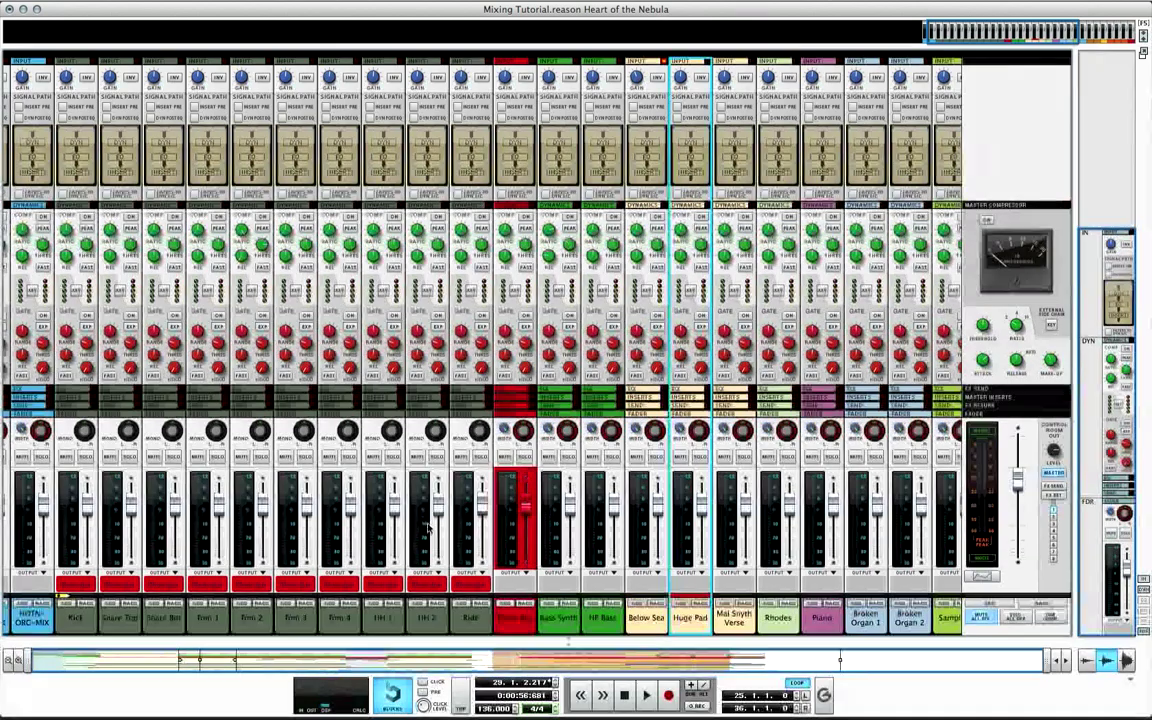
{"action": "mouse_move", "coordinate": [435, 530]}
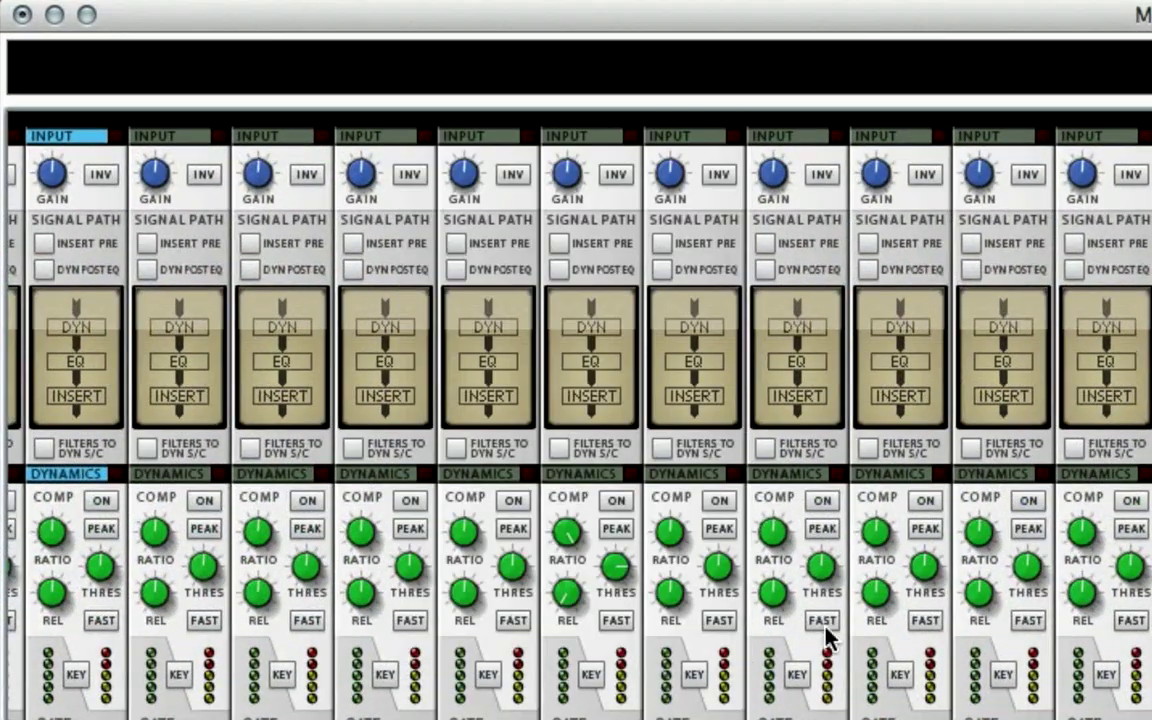
{"action": "mouse_move", "coordinate": [365, 174]}
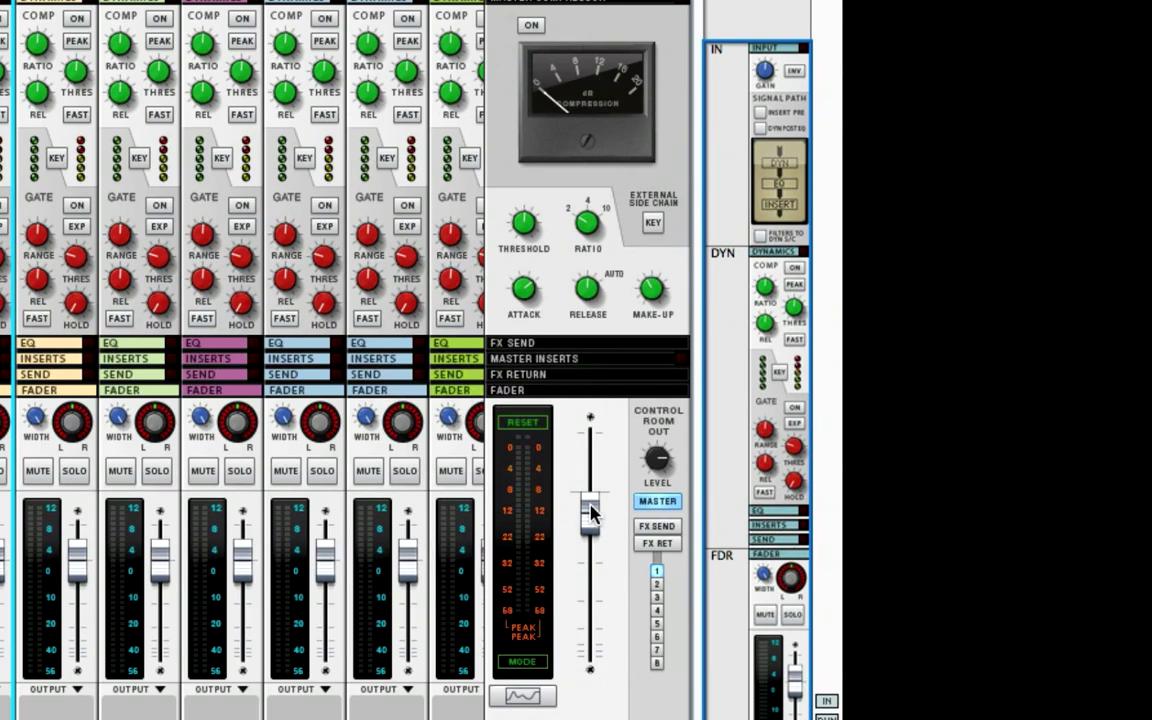
{"action": "mouse_move", "coordinate": [590, 512]}
{"action": "left_mouse_down"}
{"action": "mouse_move", "coordinate": [590, 575]}
{"action": "mouse_move", "coordinate": [588, 505]}
{"action": "left_mouse_up"}
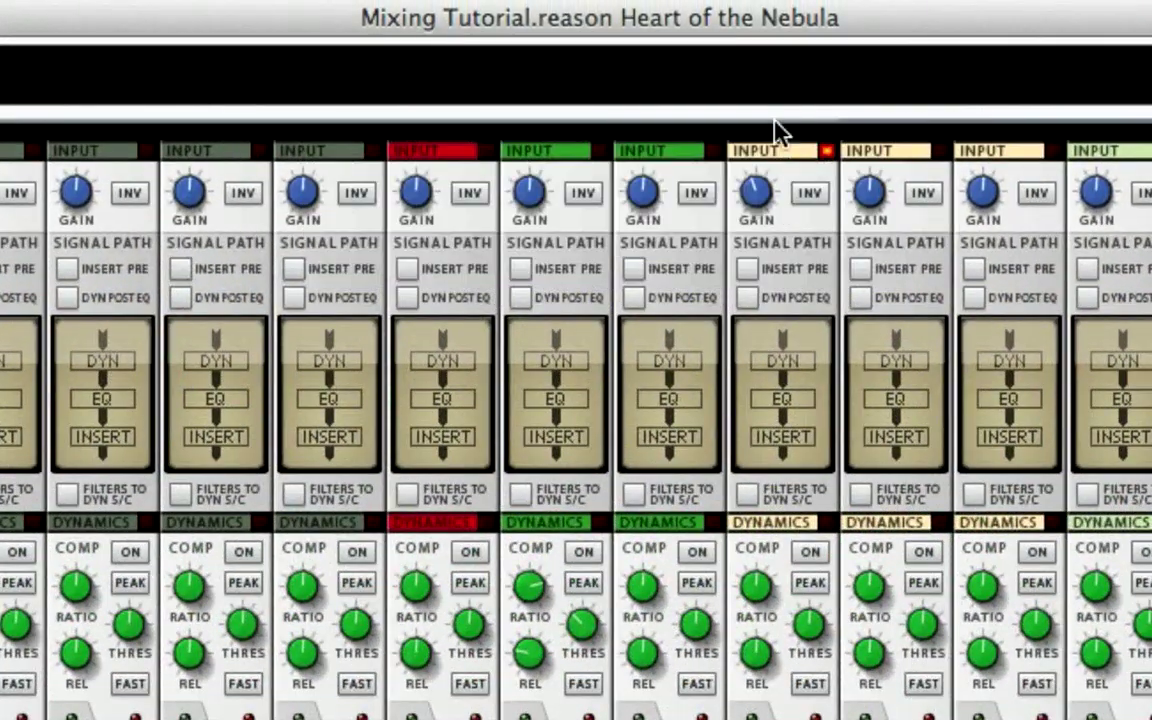
Step: Adjust the input gain of the Below Sea channel
{"action": "left_click", "coordinate": [756, 195]}
{"action": "left_click_drag", "start_coordinate": [756, 195], "coordinate": [700, 30]}
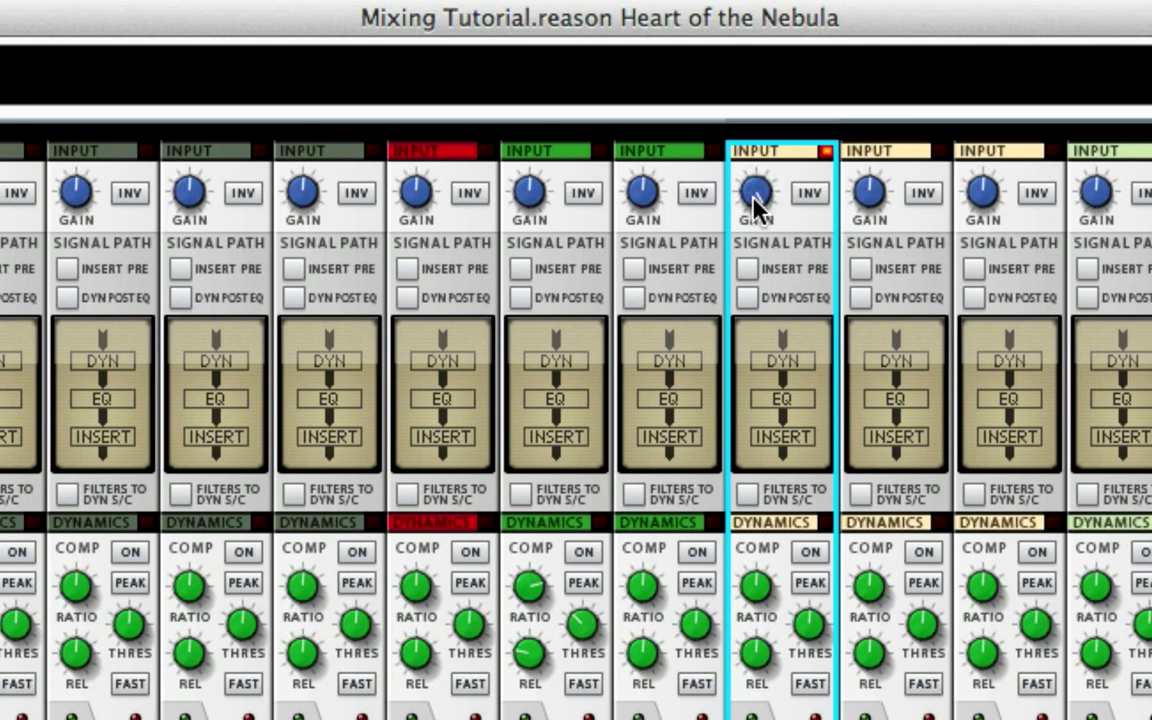
{"action": "mouse_move", "coordinate": [756, 208]}
{"action": "left_click_drag", "start_coordinate": [757, 207], "coordinate": [703, 268]}
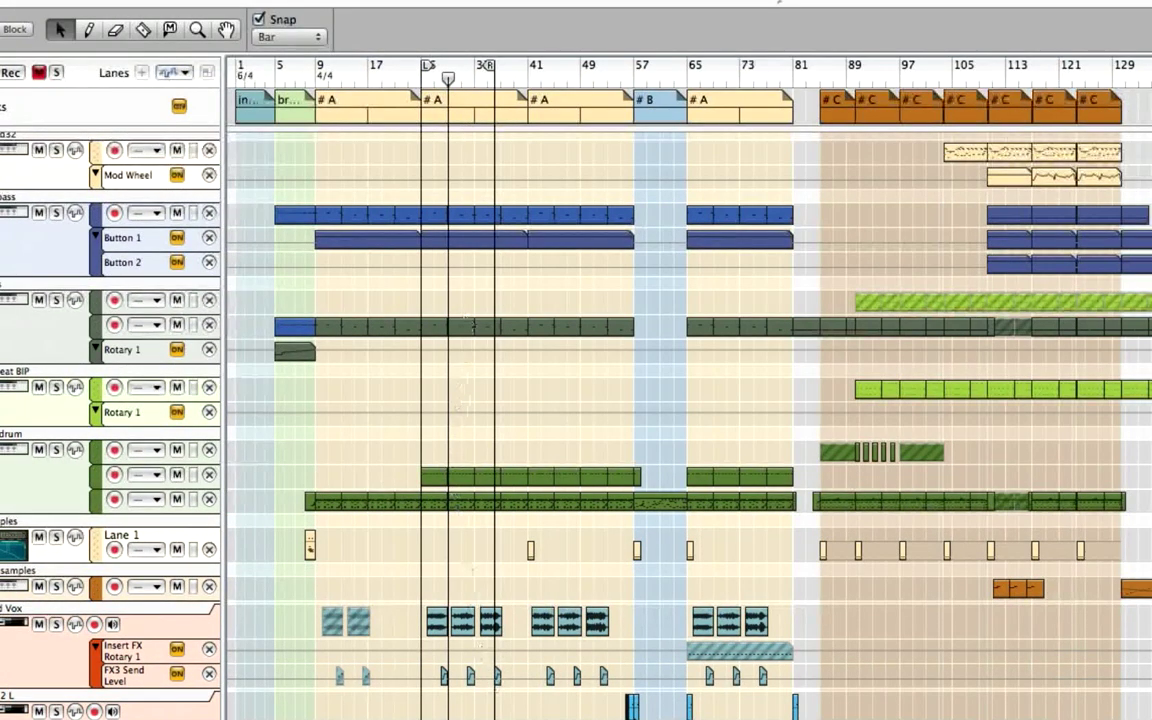
Step: Look through the song's arrangement of instrument, automation and vocal tracks in the sequencer
{"action": "scroll", "coordinate": [600, 420], "scroll_direction": "up", "scroll_amount": 1}
{"action": "scroll", "coordinate": [600, 420], "scroll_direction": "up", "scroll_amount": 10}
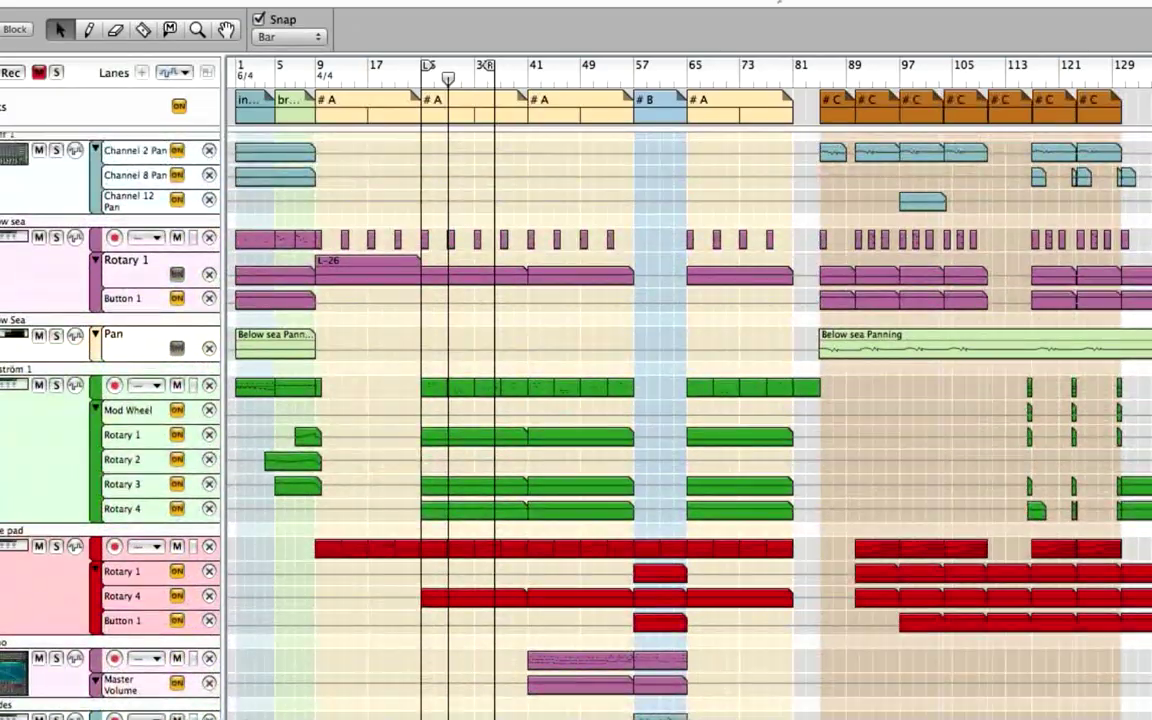
{"action": "scroll", "coordinate": [600, 420], "scroll_direction": "down", "scroll_amount": 7}
{"action": "scroll", "coordinate": [600, 420], "scroll_direction": "down", "scroll_amount": 6}
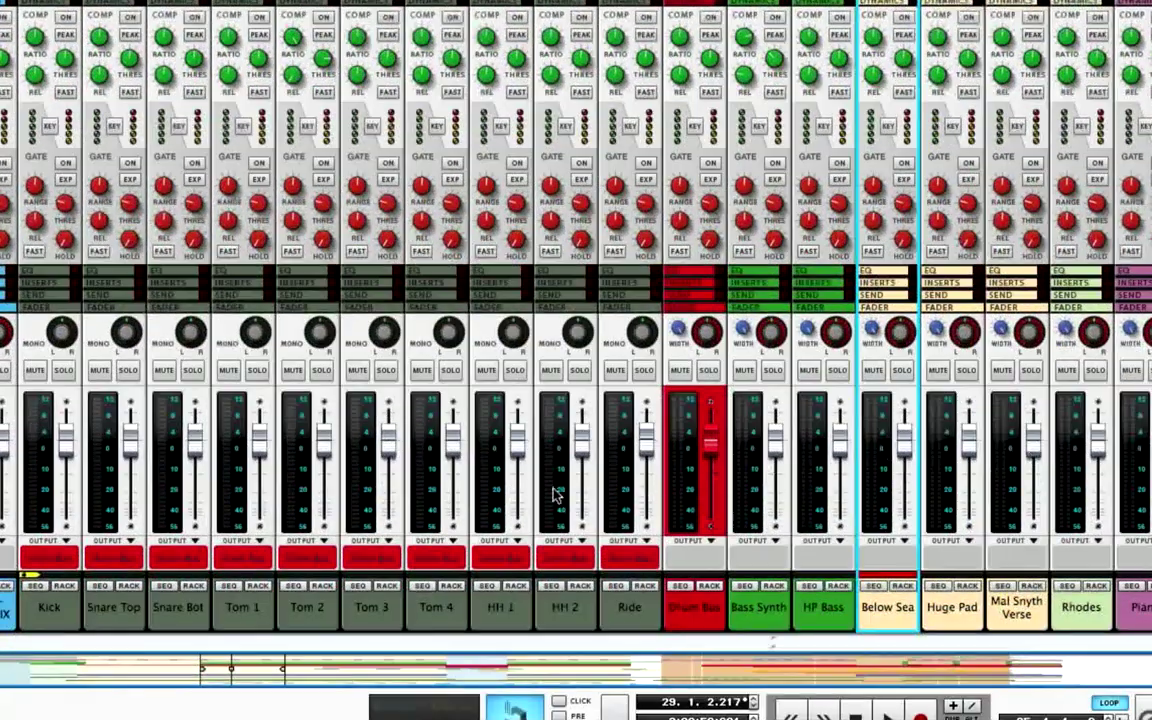
Step: Play the looped section and lower the Drum Bus fader slightly
{"action": "key", "text": "space"}
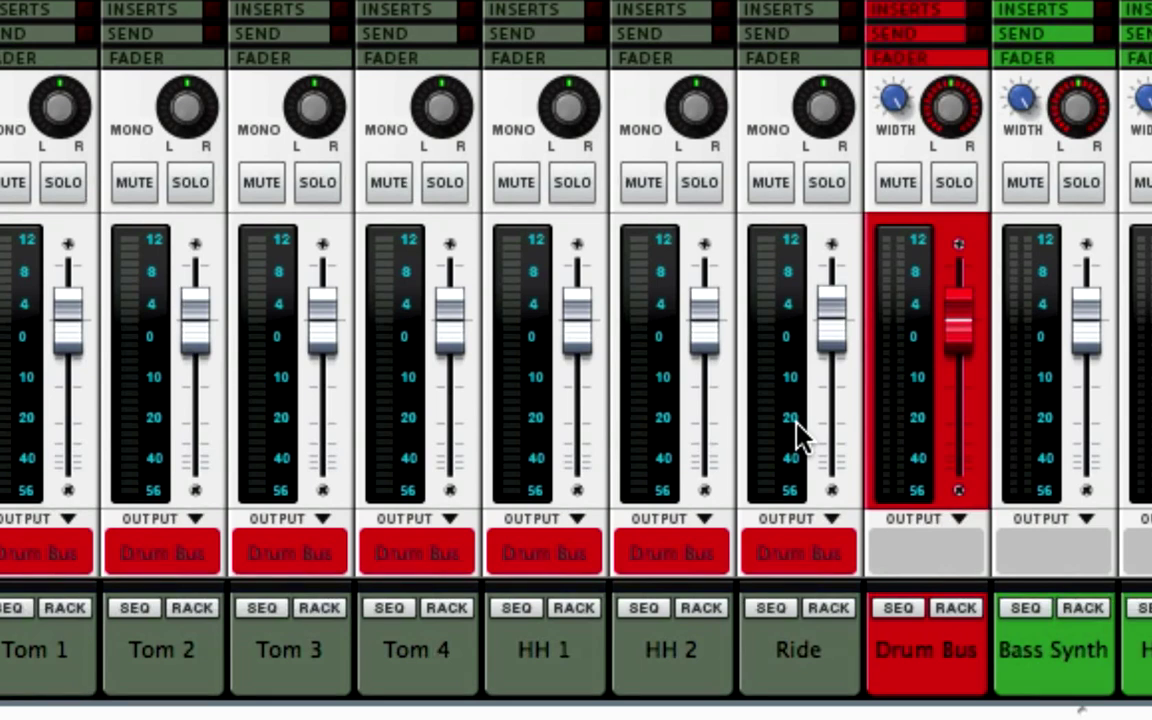
{"action": "key", "text": "space"}
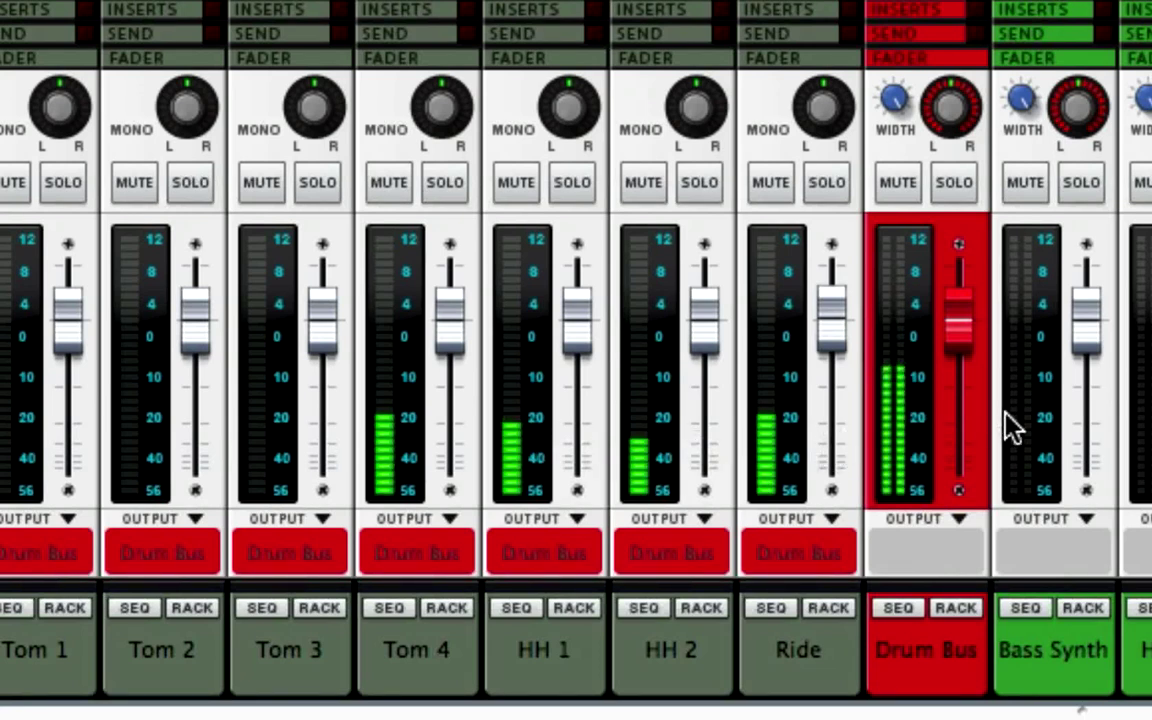
{"action": "scroll", "coordinate": [1010, 425], "scroll_direction": "right", "scroll_amount": 5}
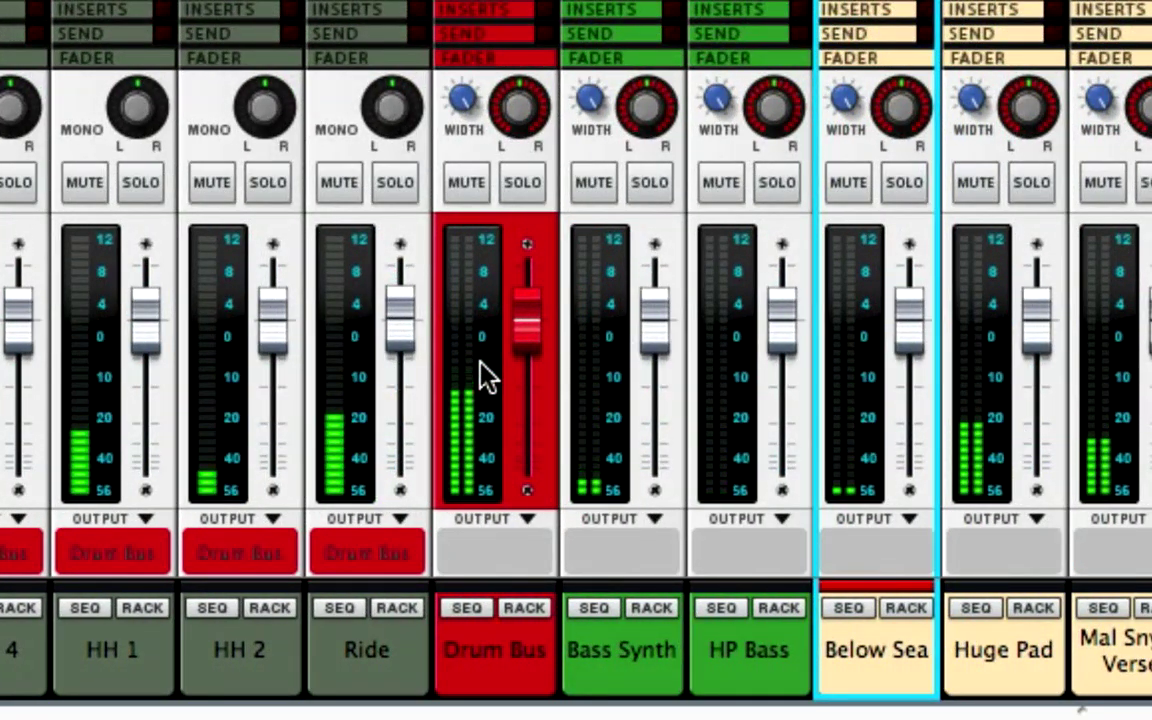
{"action": "left_click", "coordinate": [535, 320]}
{"action": "mouse_move", "coordinate": [535, 320]}
{"action": "left_mouse_down"}
{"action": "mouse_move", "coordinate": [535, 375]}
{"action": "mouse_move", "coordinate": [524, 310]}
{"action": "left_mouse_up"}
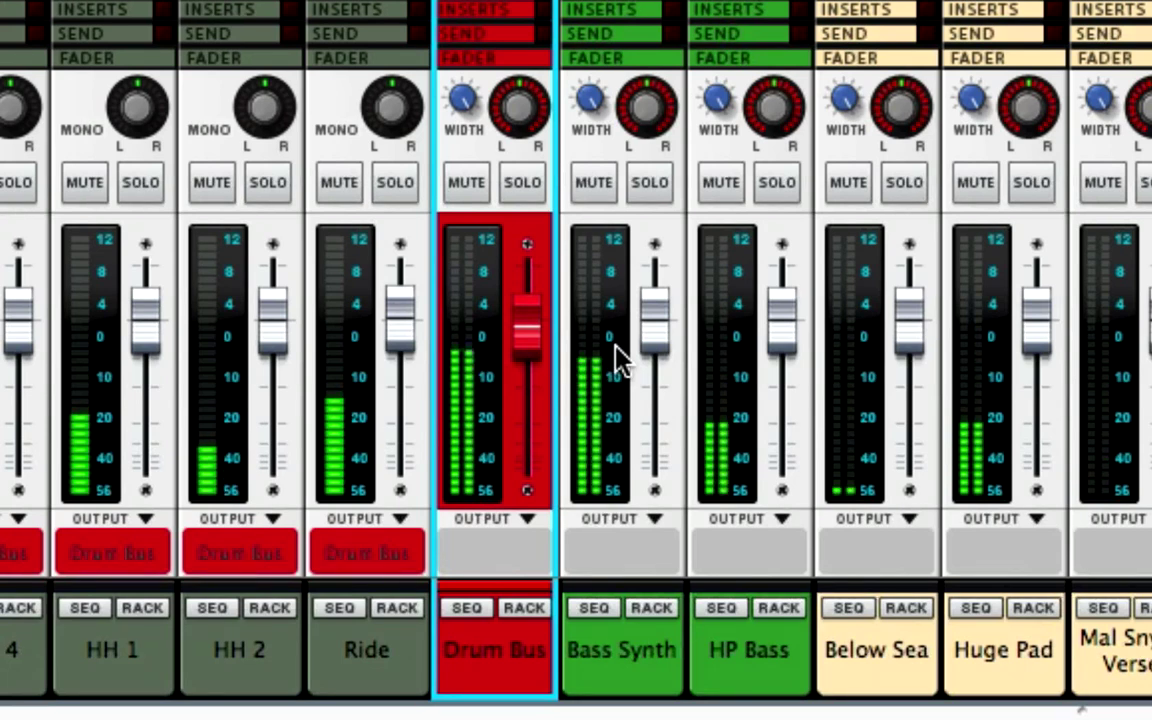
Step: Turn on the Bass Synth channel's compressor in Peak mode, raising its threshold and shortening its release
{"action": "left_click", "coordinate": [470, 150]}
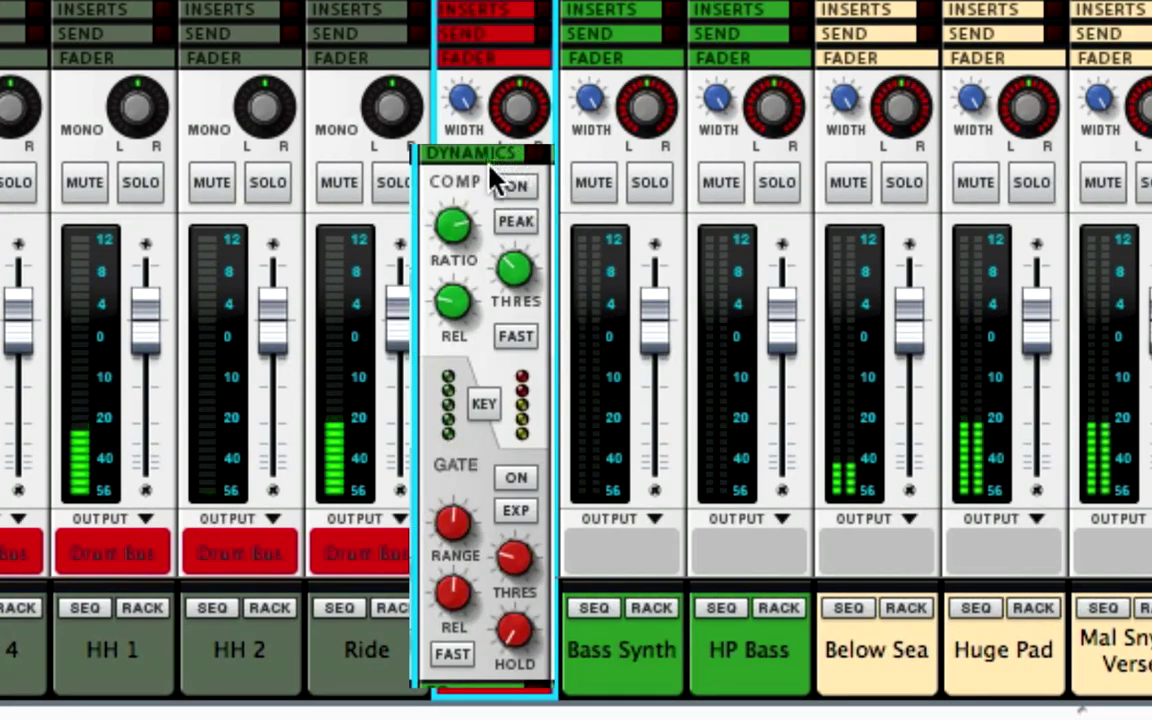
{"action": "left_click", "coordinate": [517, 187]}
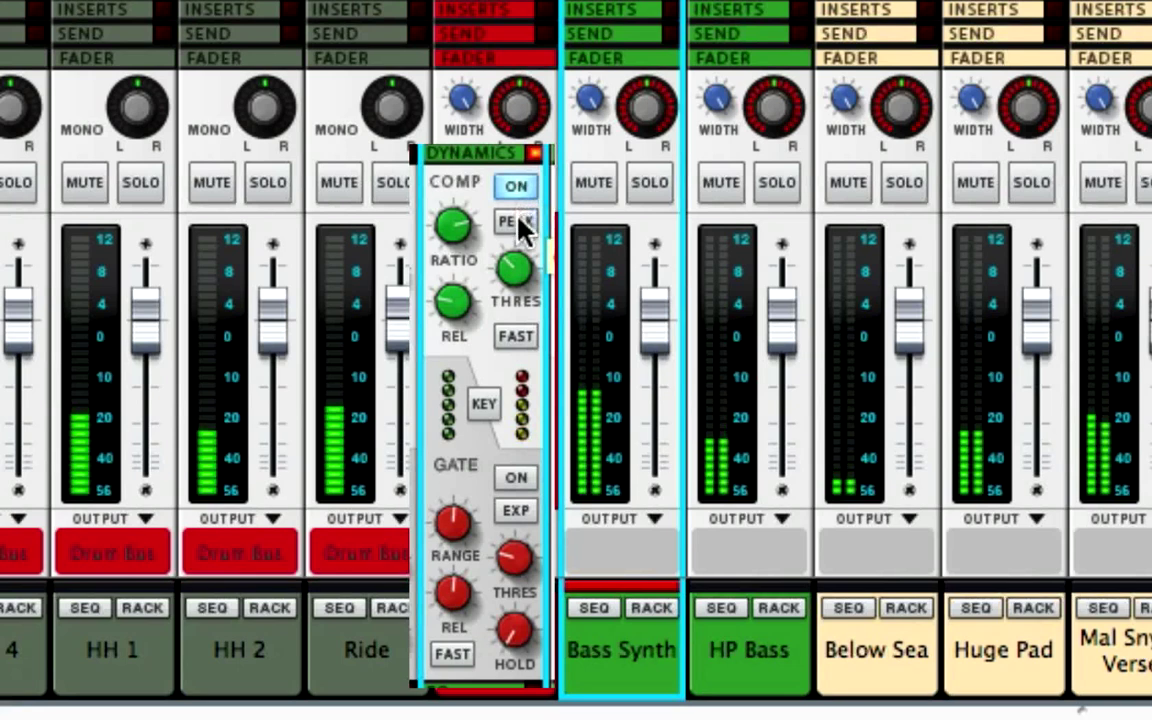
{"action": "left_click", "coordinate": [518, 224]}
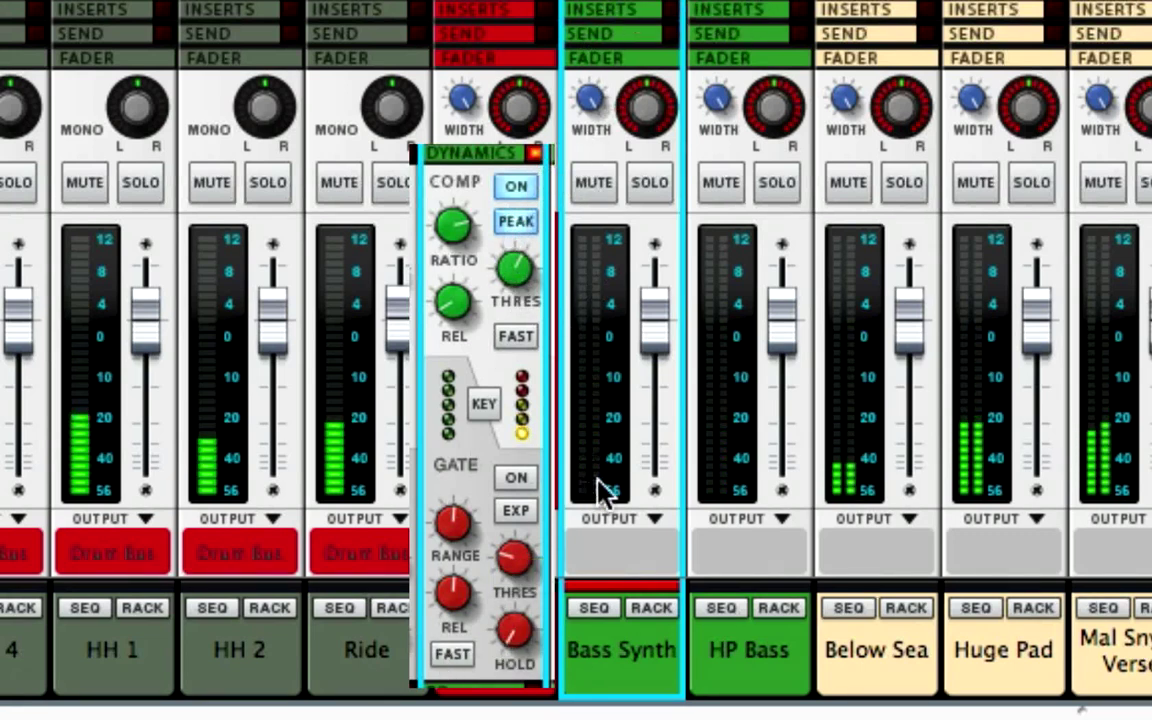
Step: Compare the soloed Bass Synth with its compressor off and on, leaving the compressor on and ending the solo
{"action": "left_click", "coordinate": [650, 183]}
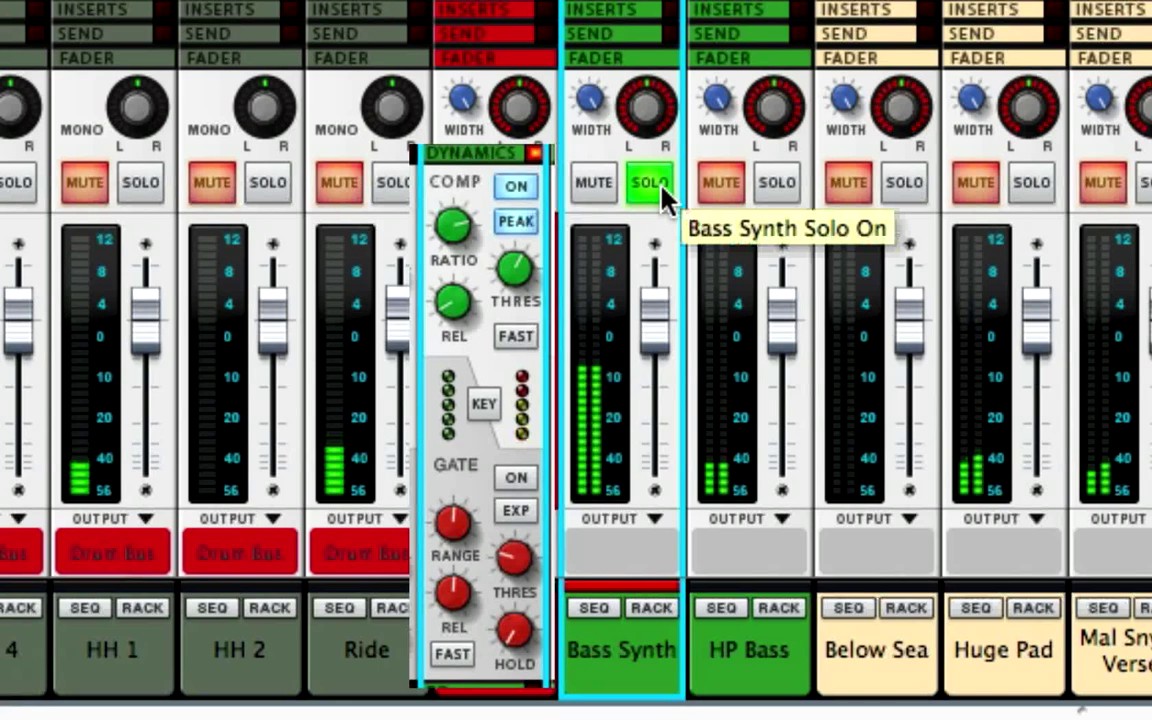
{"action": "left_click", "coordinate": [517, 188]}
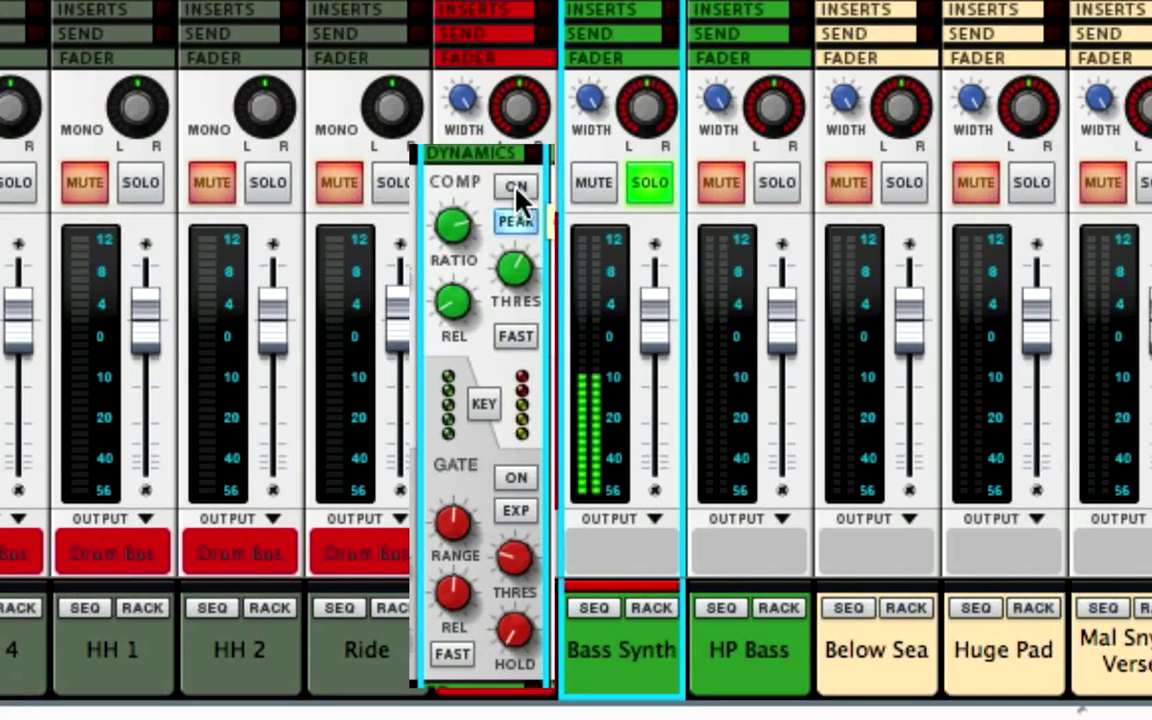
{"action": "left_click", "coordinate": [517, 188]}
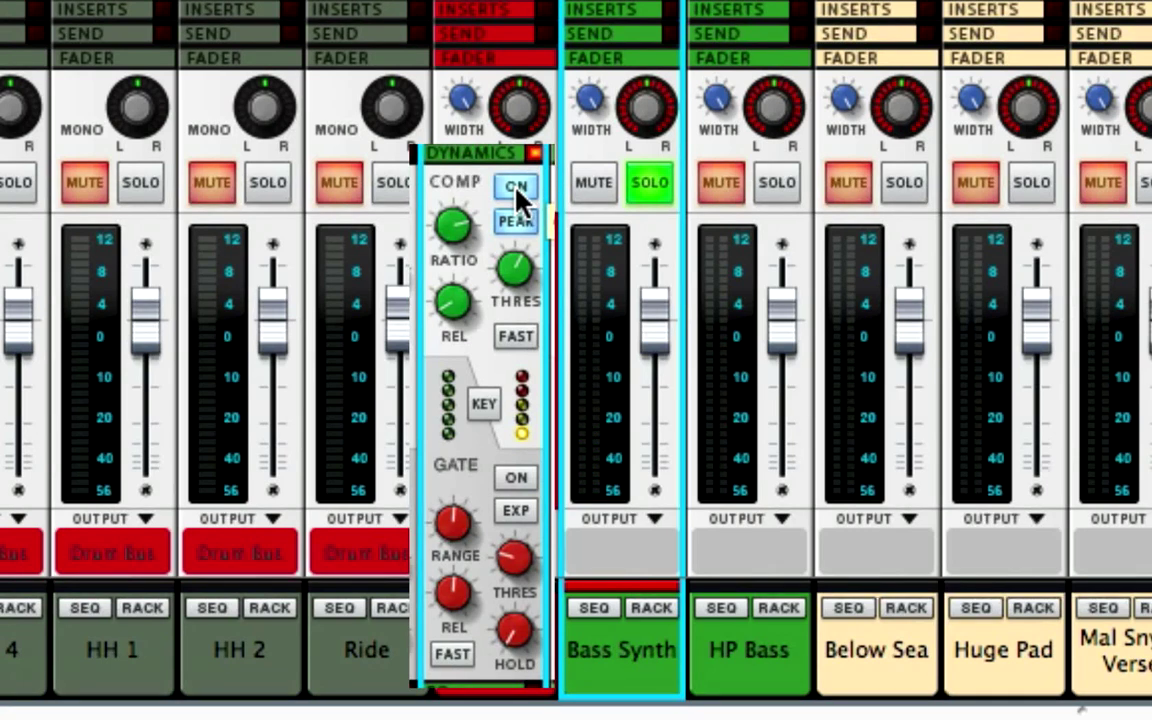
{"action": "left_click", "coordinate": [517, 189]}
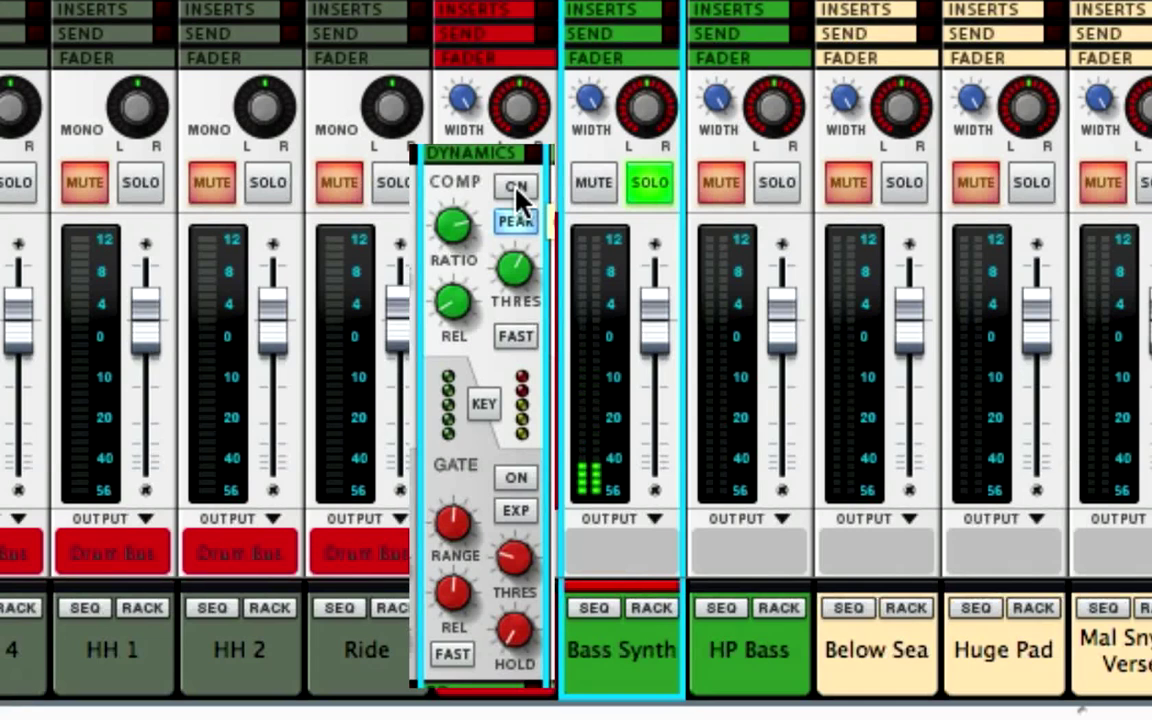
{"action": "left_click", "coordinate": [517, 189]}
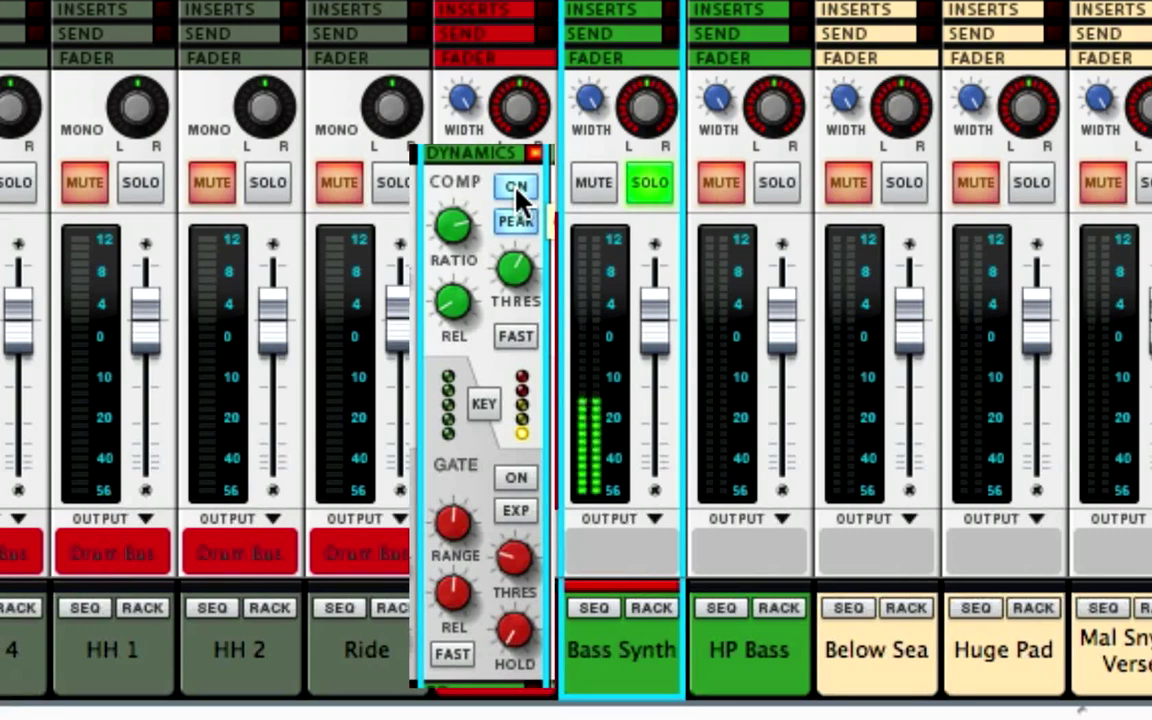
{"action": "left_click", "coordinate": [656, 185]}
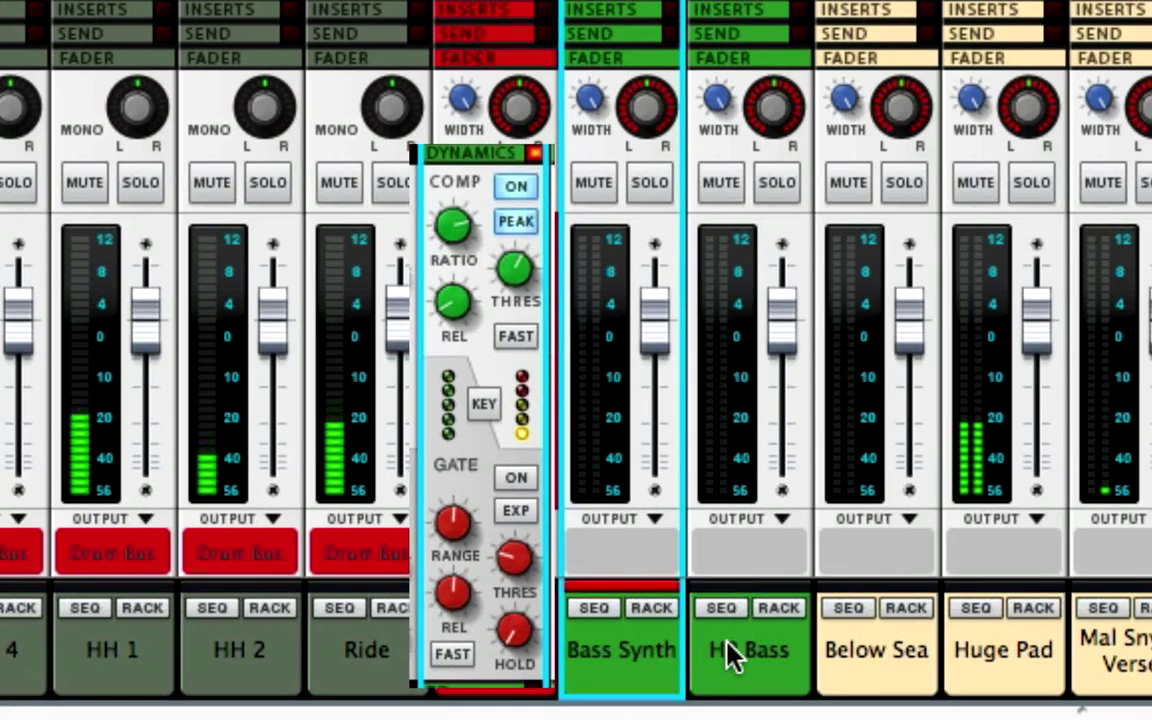
Step: Raise the HP Bass channel's input gain while it is soloed, and end the solo
{"action": "left_click", "coordinate": [778, 187]}
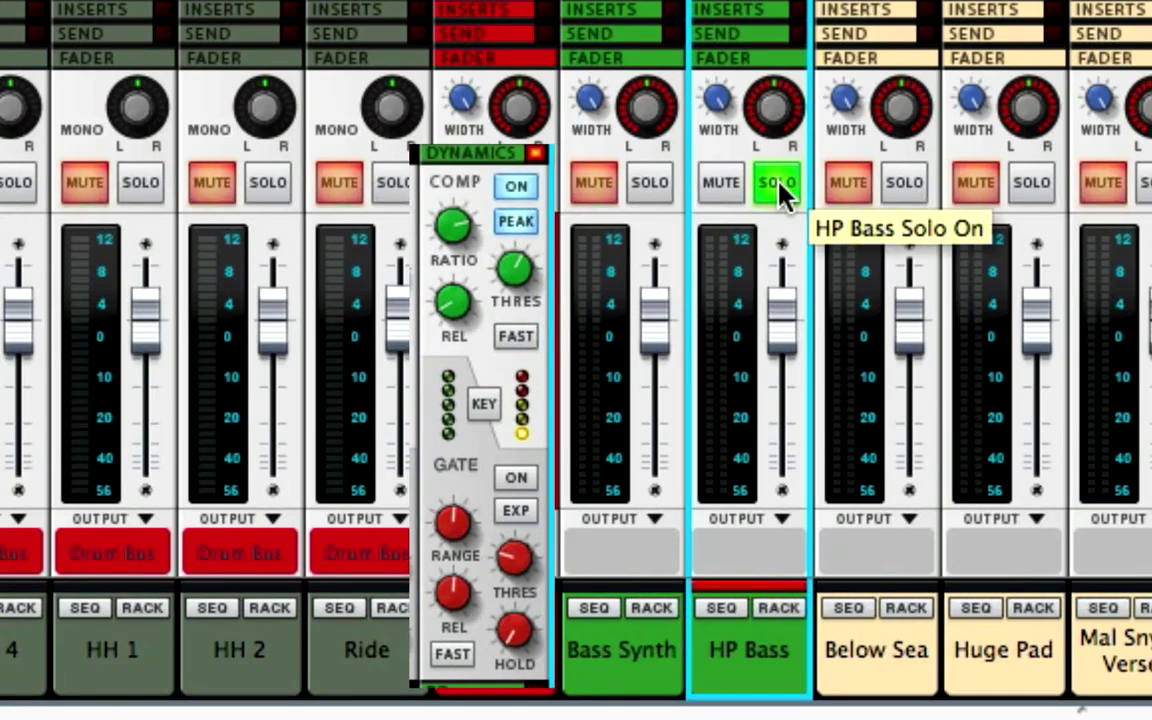
{"action": "mouse_move", "coordinate": [745, 497]}
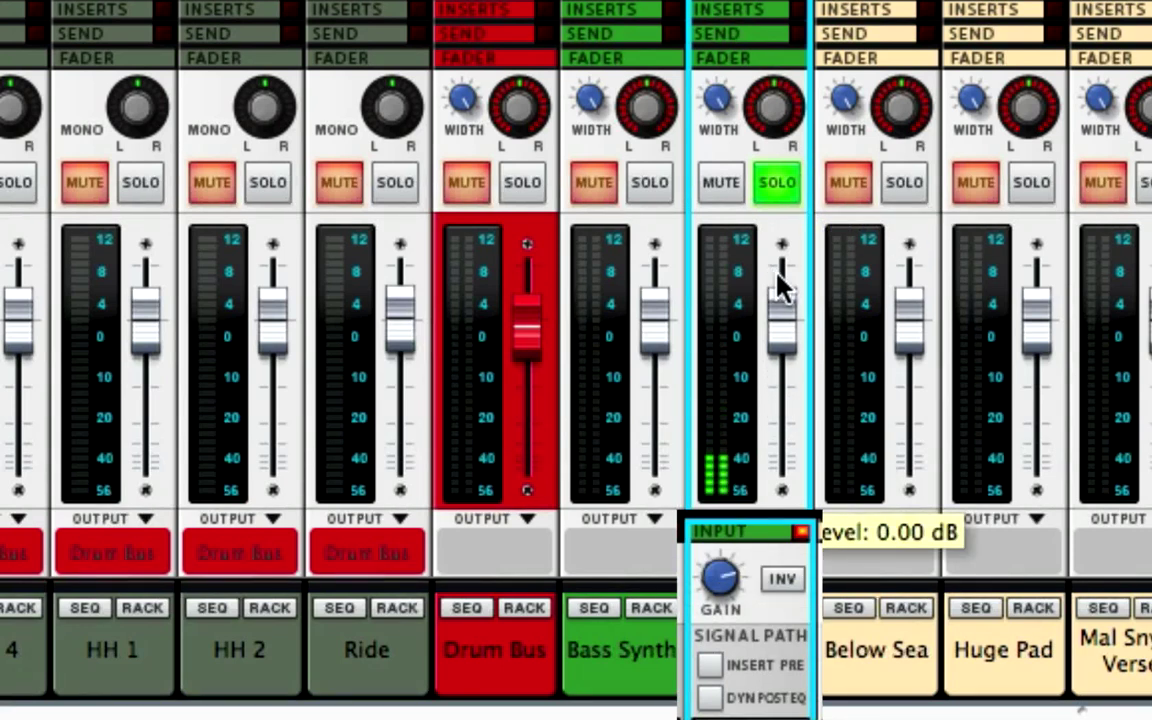
{"action": "left_click", "coordinate": [783, 194]}
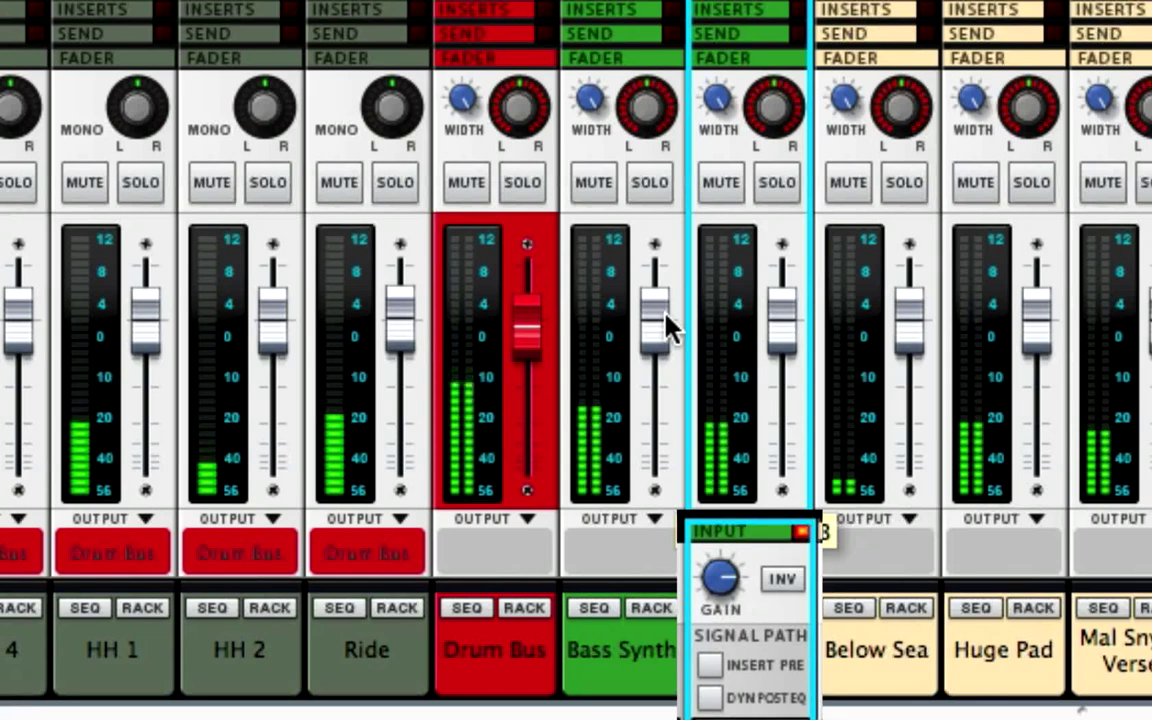
Step: Turn the Below Sea channel's input gain fully up and audition the channel briefly in solo
{"action": "mouse_move", "coordinate": [905, 475]}
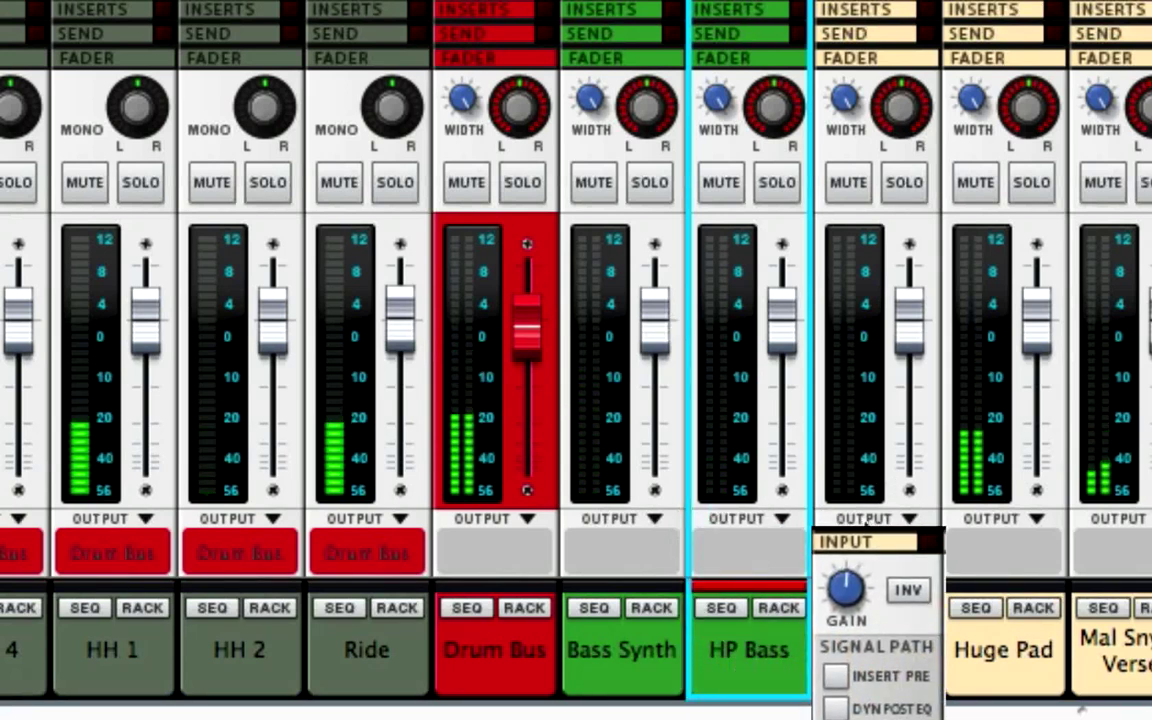
{"action": "left_click", "coordinate": [903, 463]}
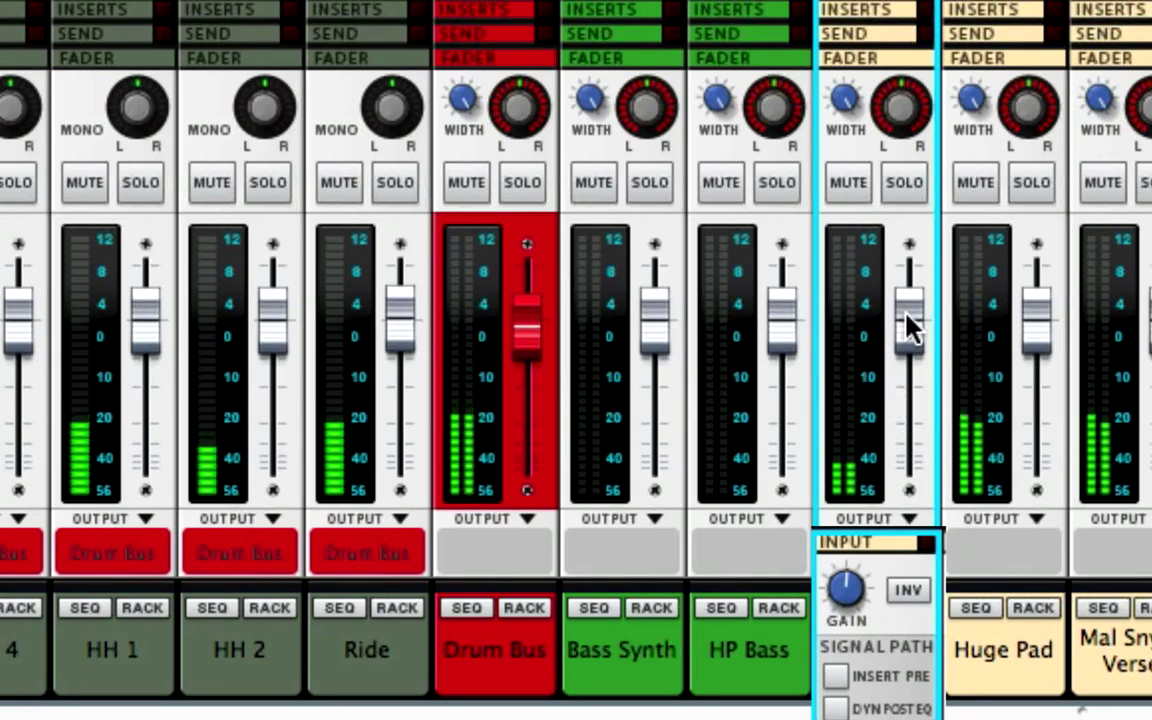
{"action": "mouse_move", "coordinate": [907, 311]}
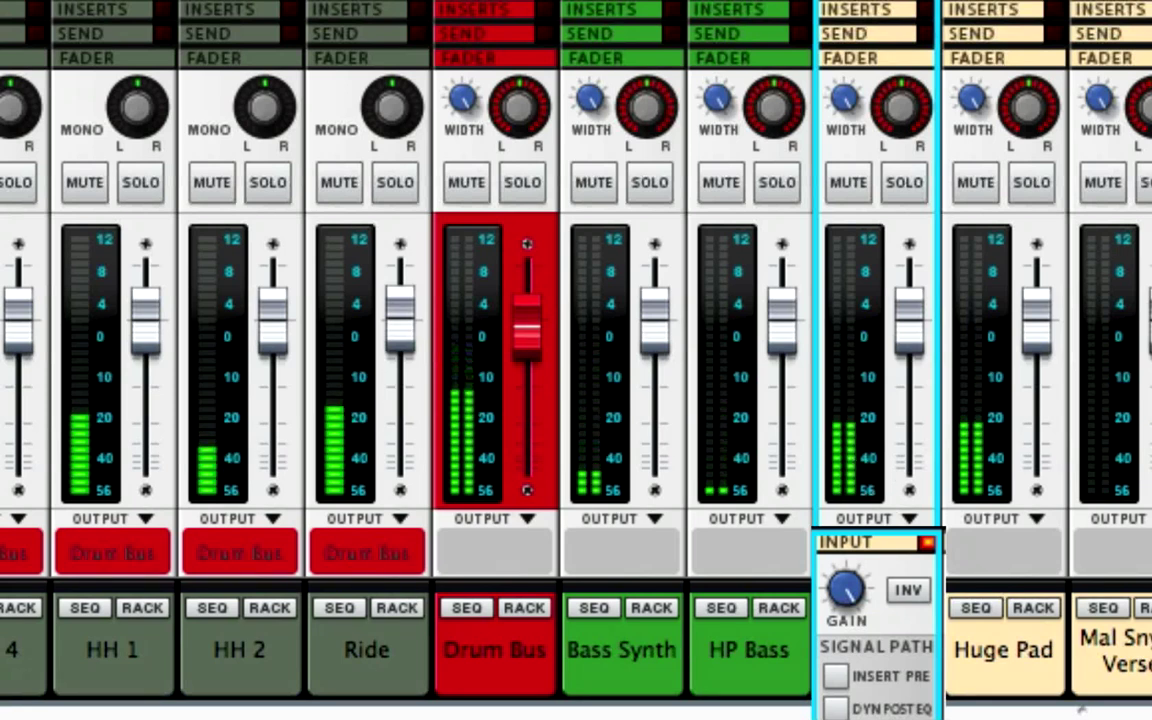
{"action": "left_click", "coordinate": [899, 185]}
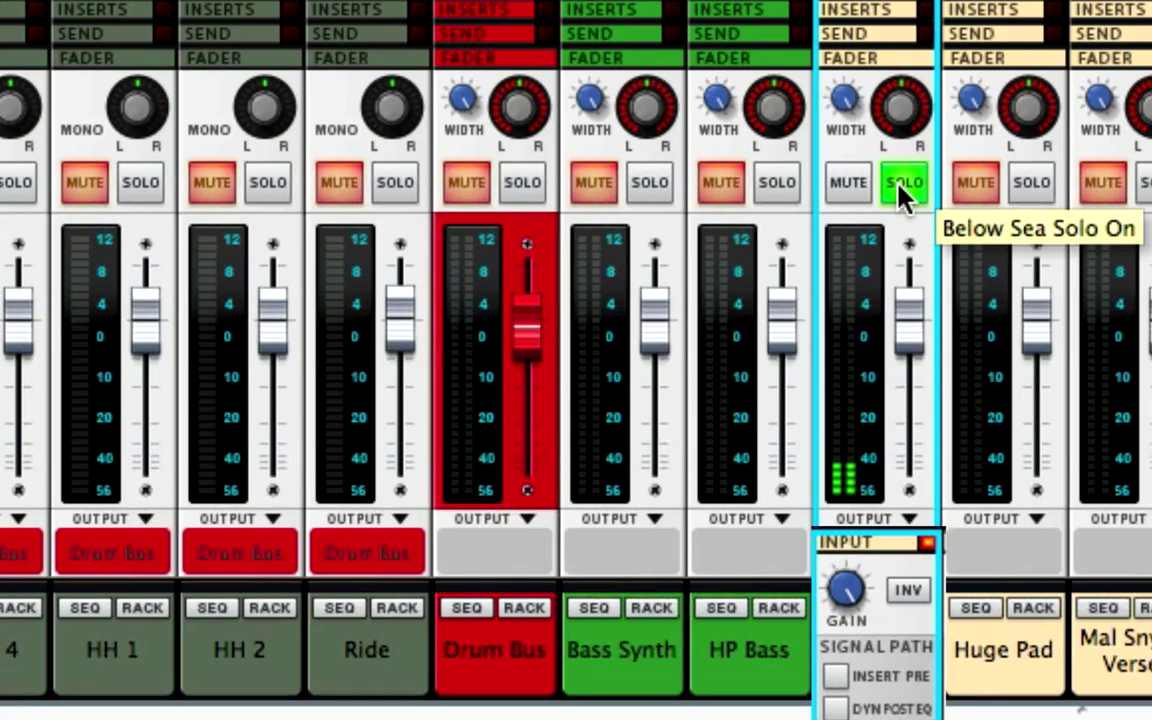
{"action": "left_click", "coordinate": [899, 185]}
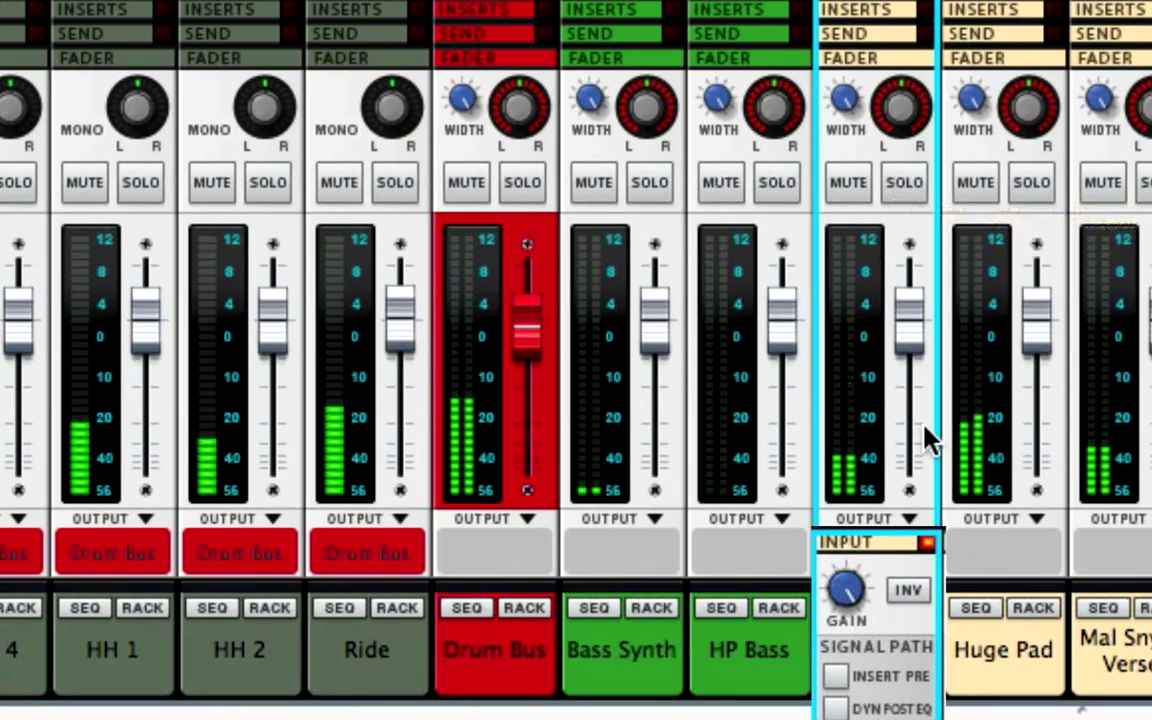
{"action": "mouse_move", "coordinate": [910, 345]}
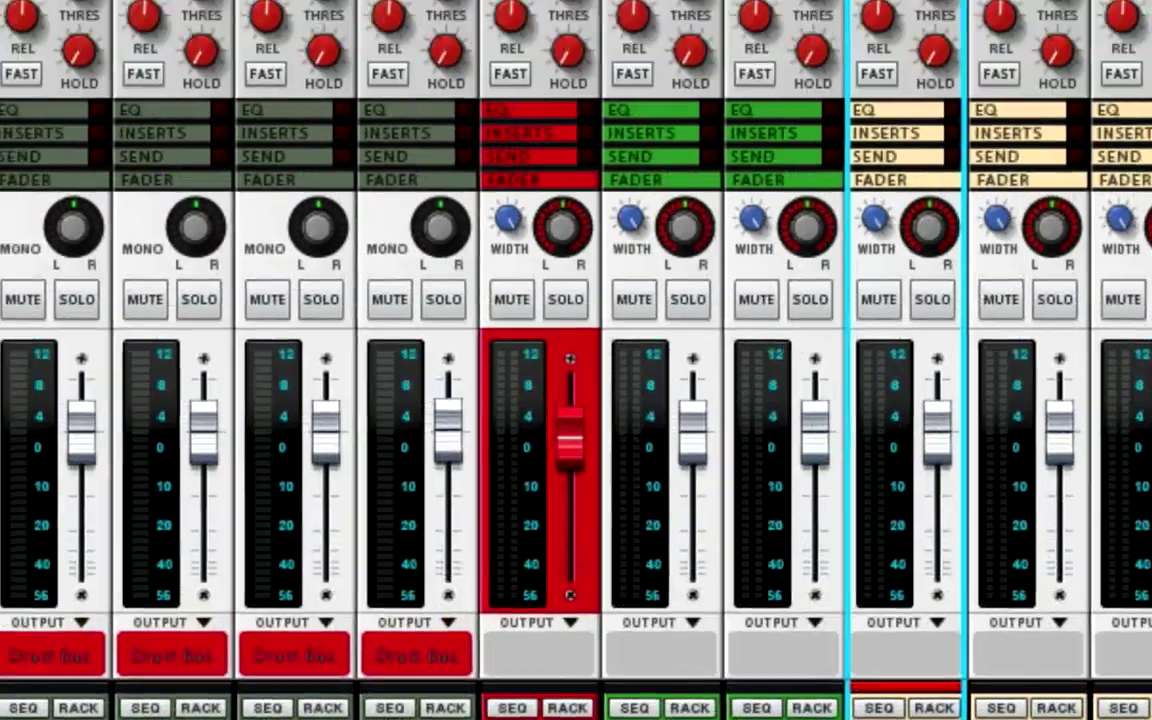
Step: Switch to the rack and unfold the Below Sea Combinator
{"action": "key", "text": "F6"}
{"action": "scroll", "coordinate": [702, 380], "scroll_direction": "up", "scroll_amount": 4}
{"action": "scroll", "coordinate": [702, 380], "scroll_direction": "up", "scroll_amount": 2}
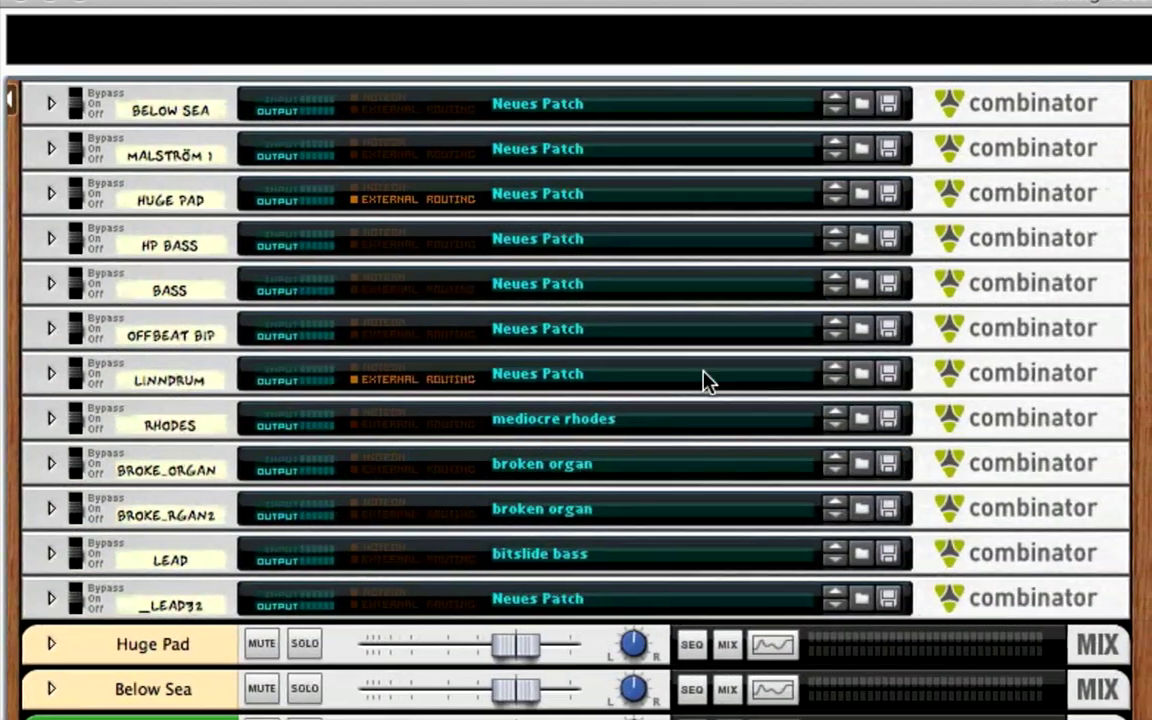
{"action": "left_click", "coordinate": [56, 104]}
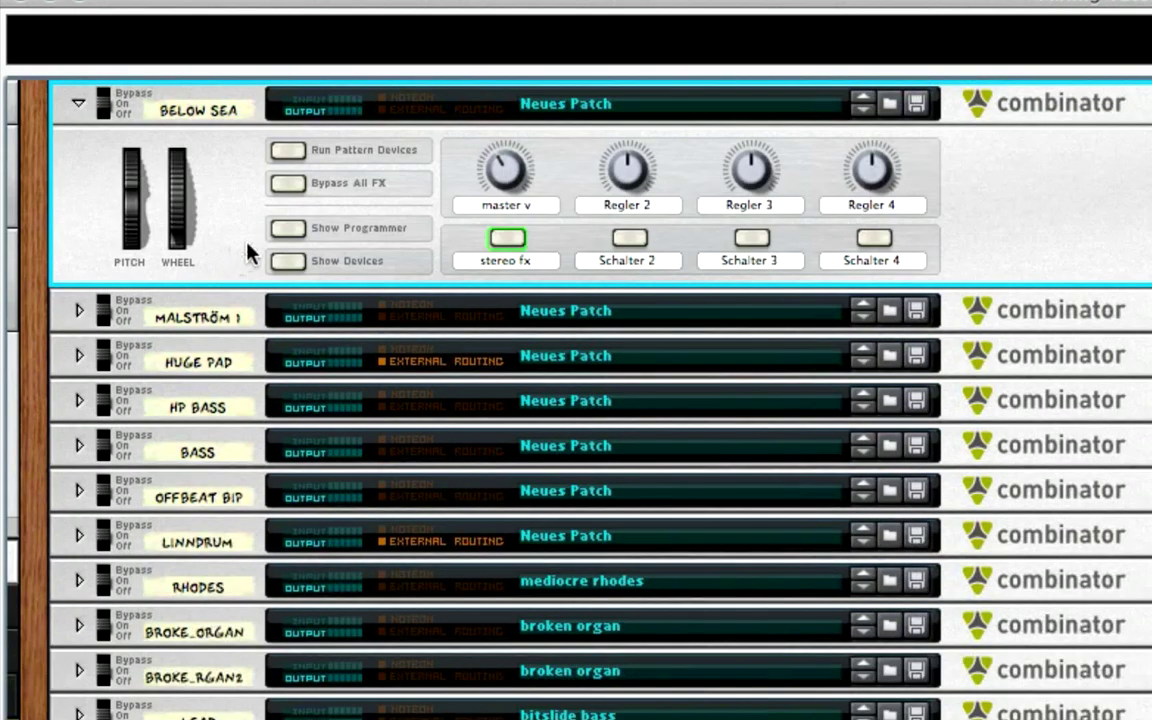
Step: Check the Below Sea Combinator's programmer, hide it again and display the Combinator's internal devices
{"action": "left_click", "coordinate": [286, 230]}
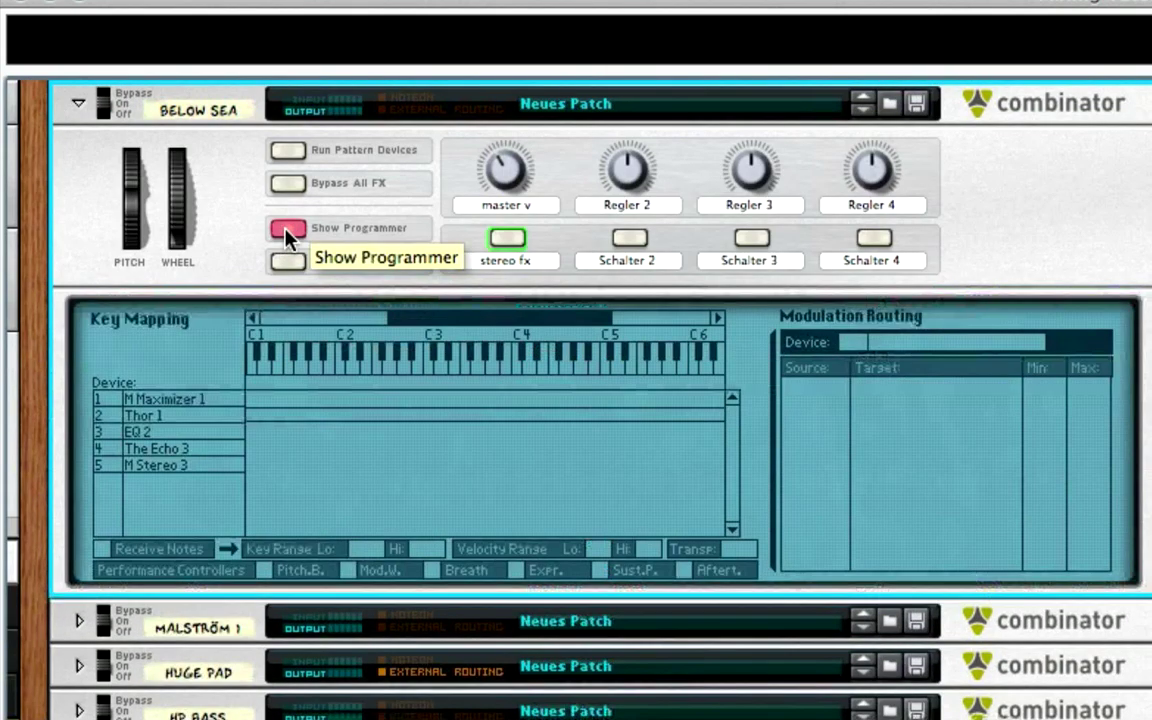
{"action": "left_click", "coordinate": [286, 230]}
{"action": "left_click", "coordinate": [288, 261]}
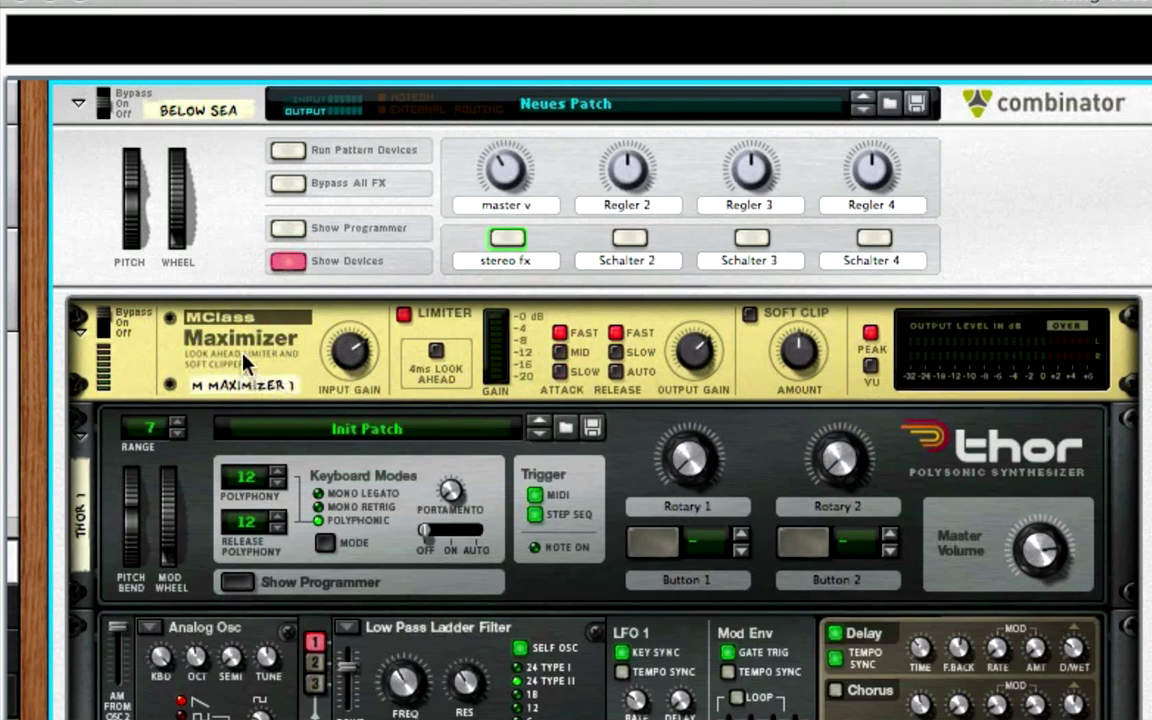
{"action": "left_click", "coordinate": [790, 418]}
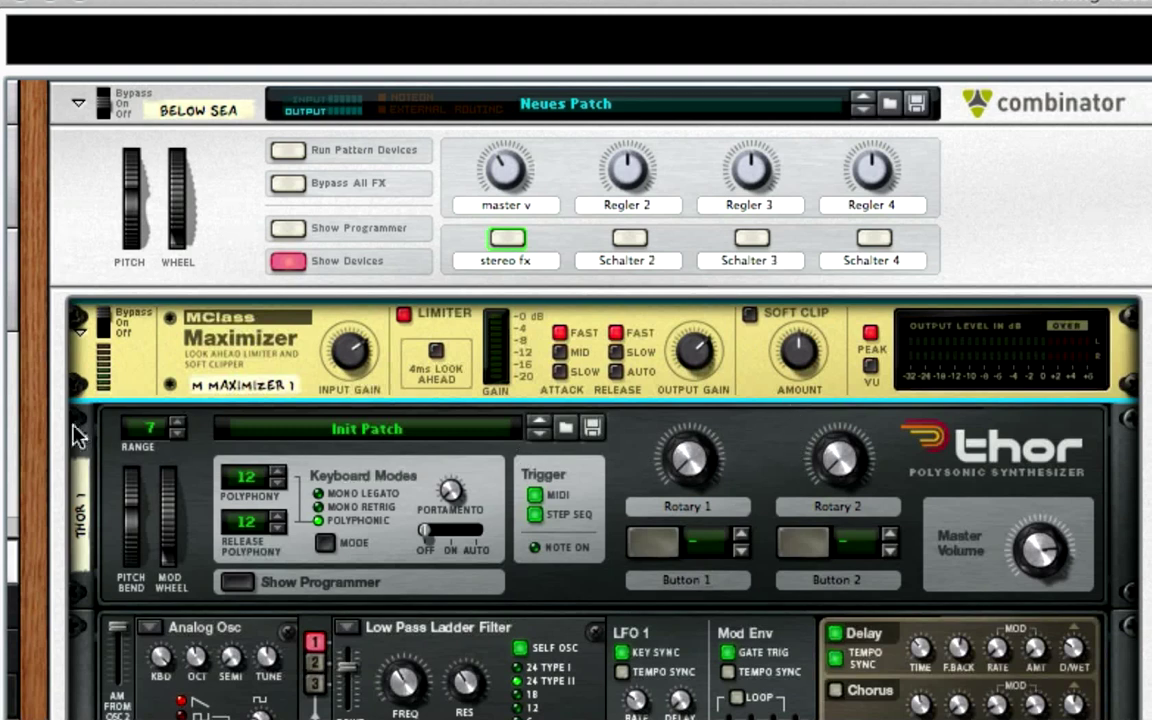
Step: Return to the mixer, audition the Below Sea channel in solo, end the solo and raise its input gain
{"action": "left_click", "coordinate": [104, 330]}
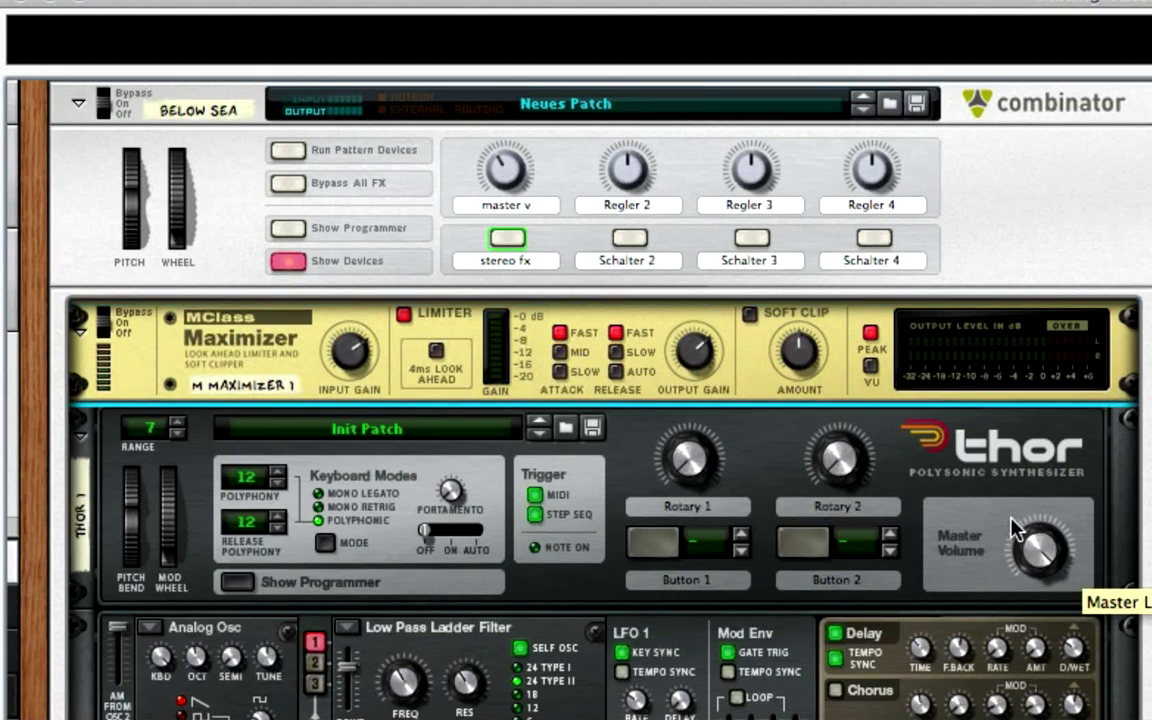
{"action": "key", "text": "F5"}
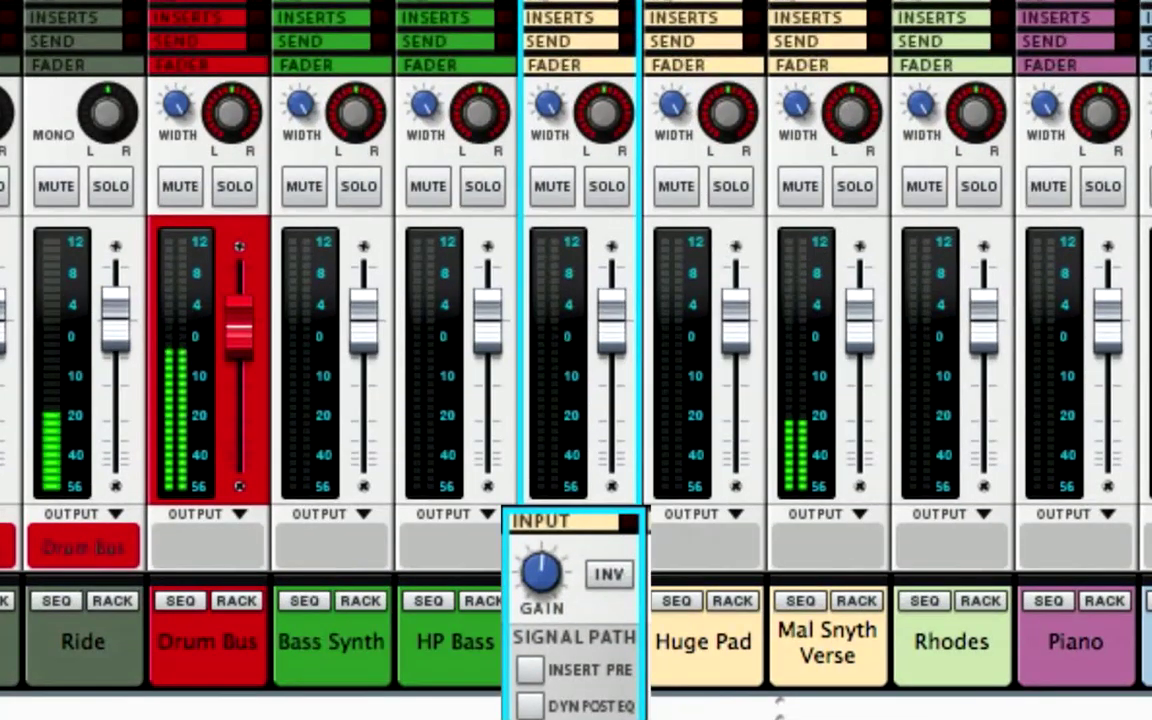
{"action": "left_click", "coordinate": [607, 187]}
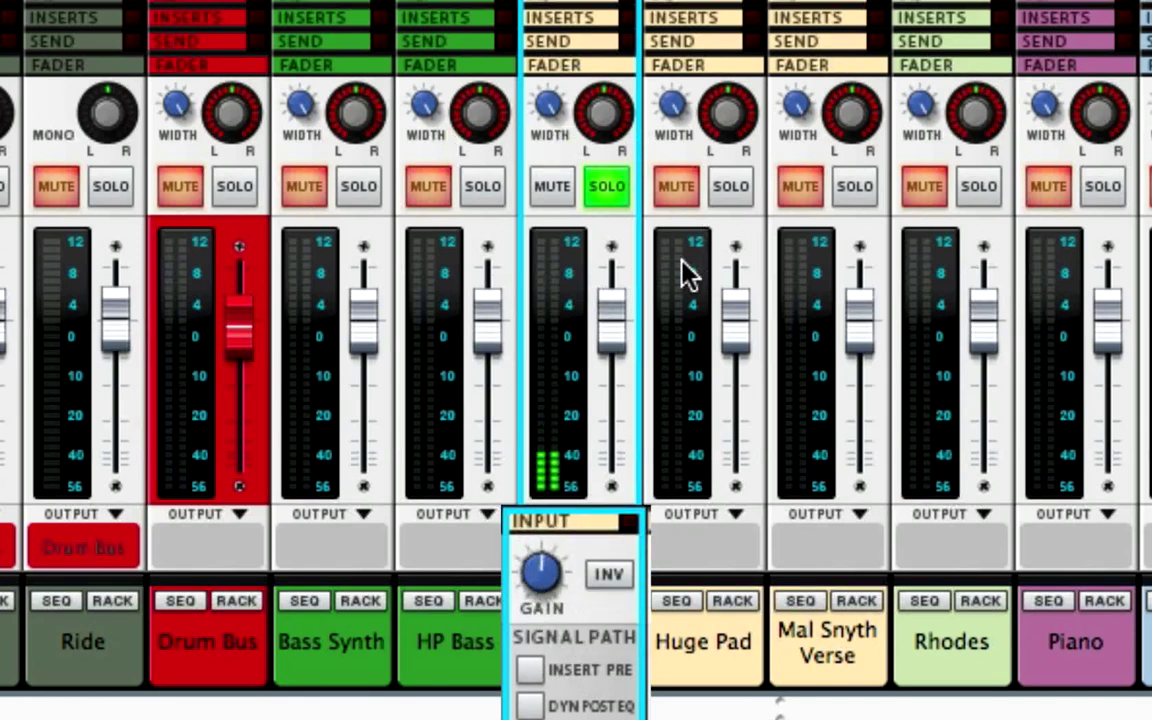
{"action": "left_click", "coordinate": [605, 187]}
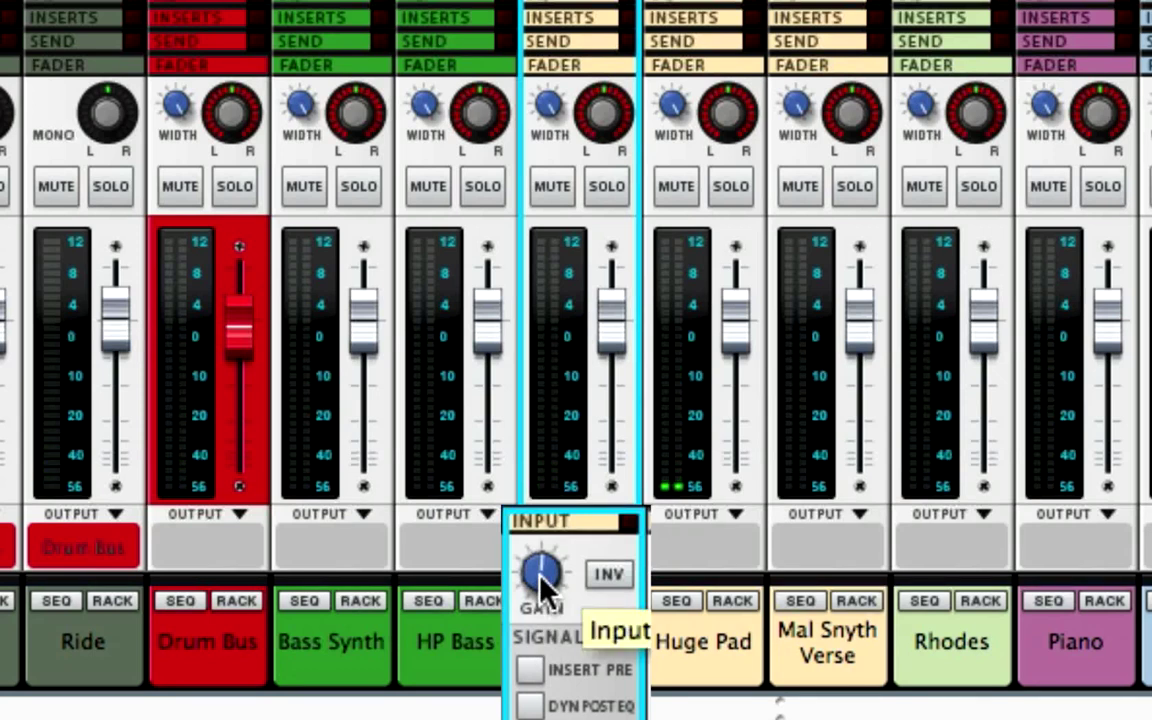
{"action": "left_click_drag", "start_coordinate": [539, 572], "coordinate": [539, 545]}
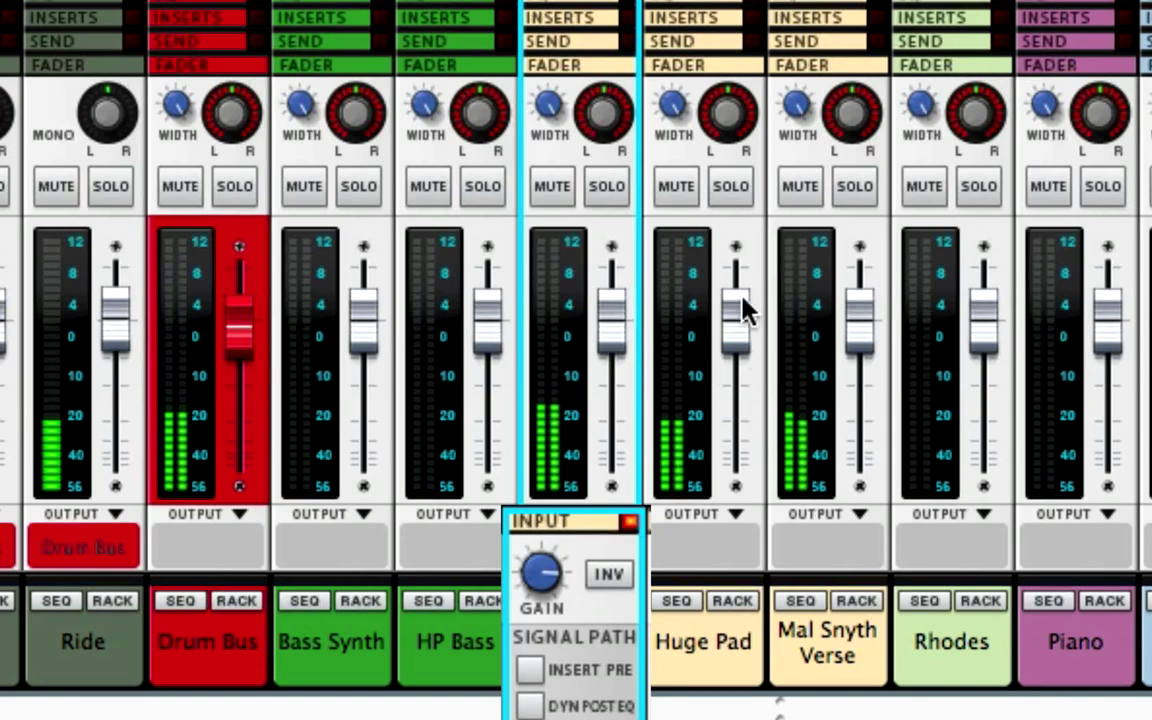
Step: Raise the Huge Pad channel's input gain while it is soloed, and end the solo
{"action": "left_click", "coordinate": [730, 190]}
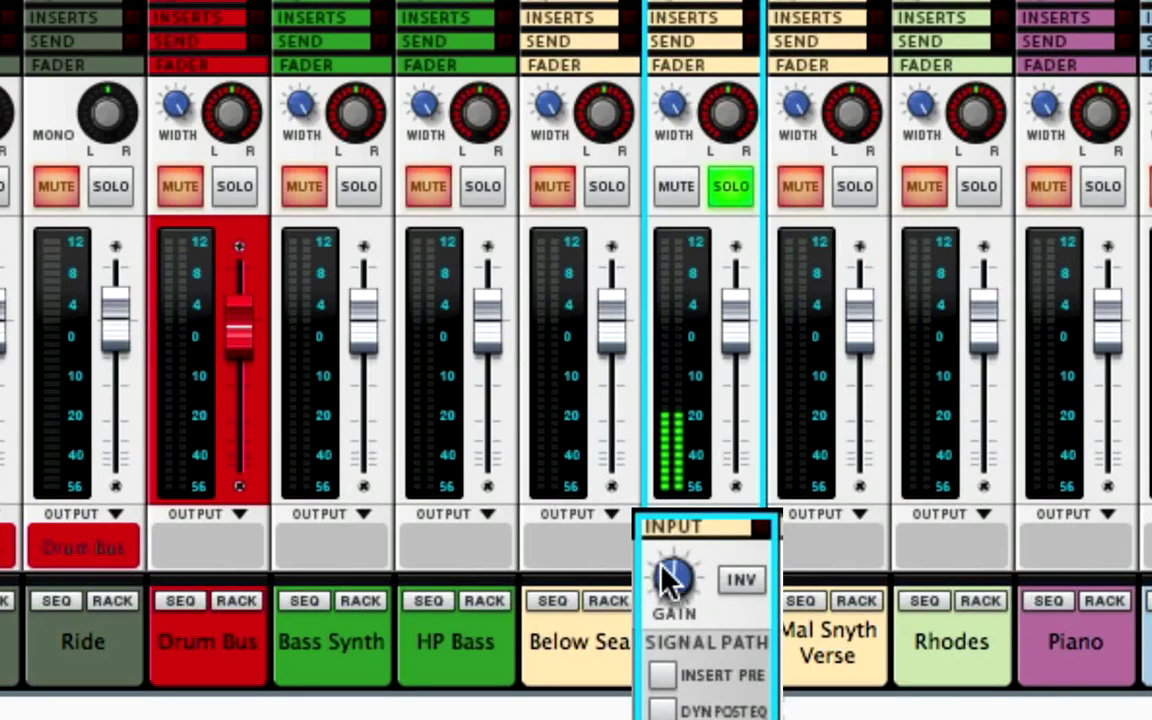
{"action": "left_click_drag", "start_coordinate": [661, 568], "coordinate": [646, 518]}
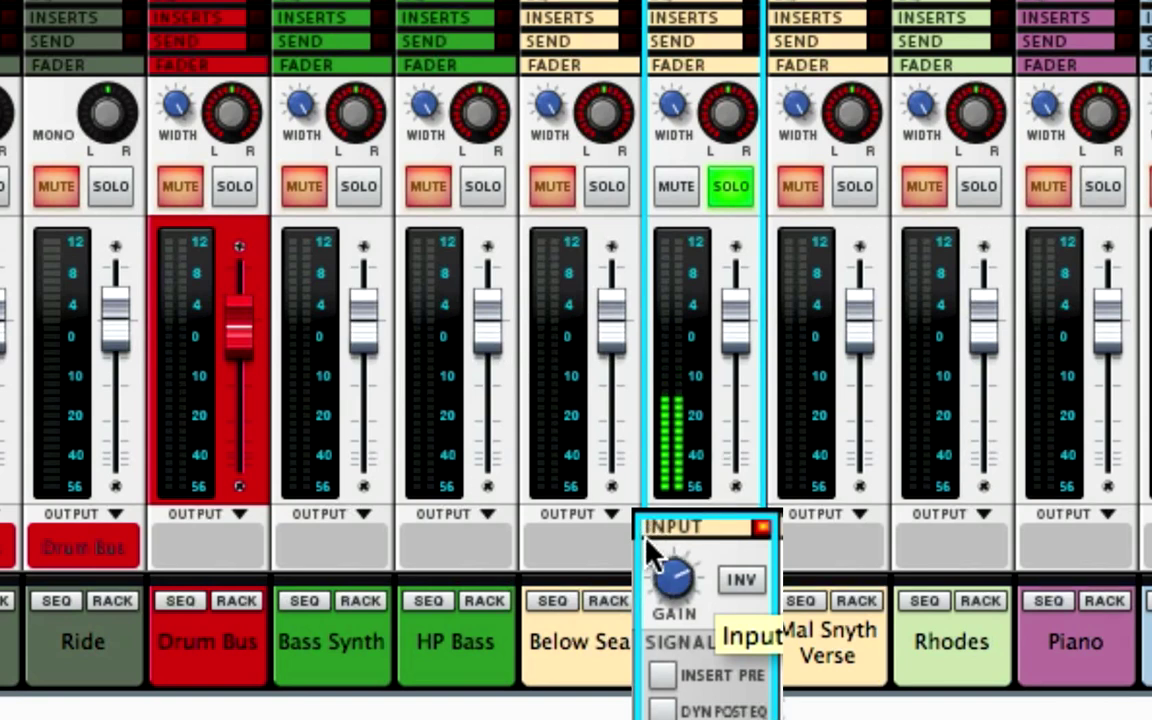
{"action": "left_click", "coordinate": [732, 190]}
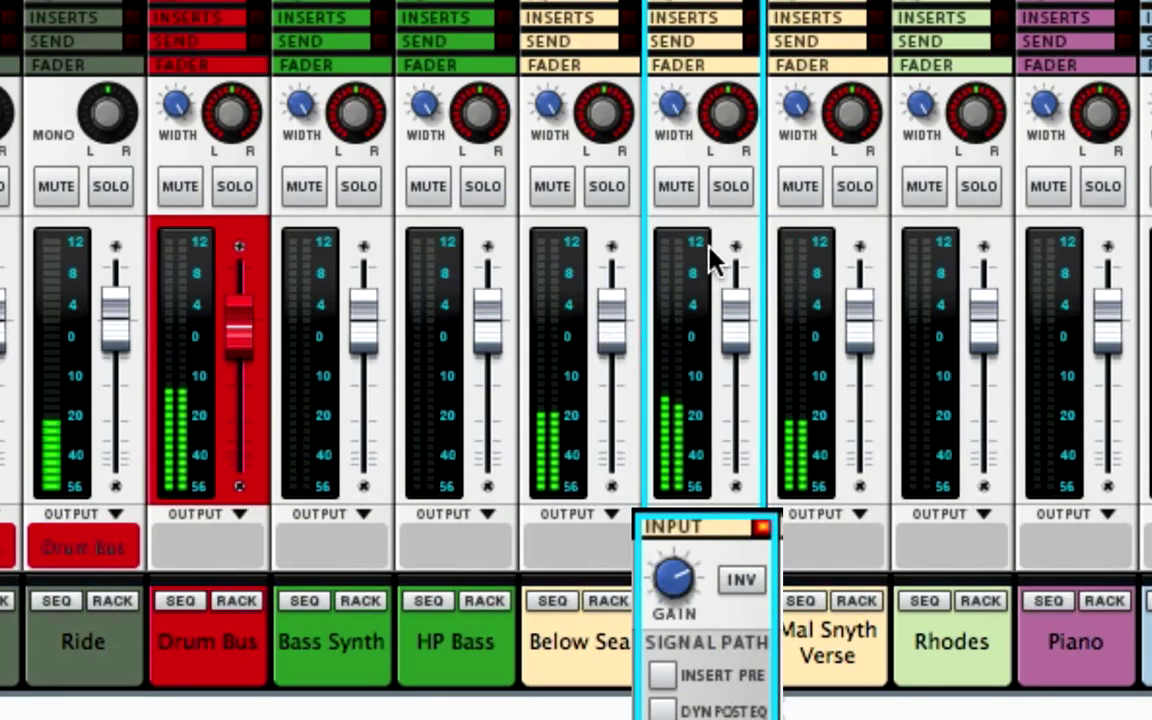
Step: Audition Bass Synth, HP Bass, Below Sea, Huge Pad and Mal Snyth Verse together in solo, and clear all solos
{"action": "left_click", "coordinate": [359, 187]}
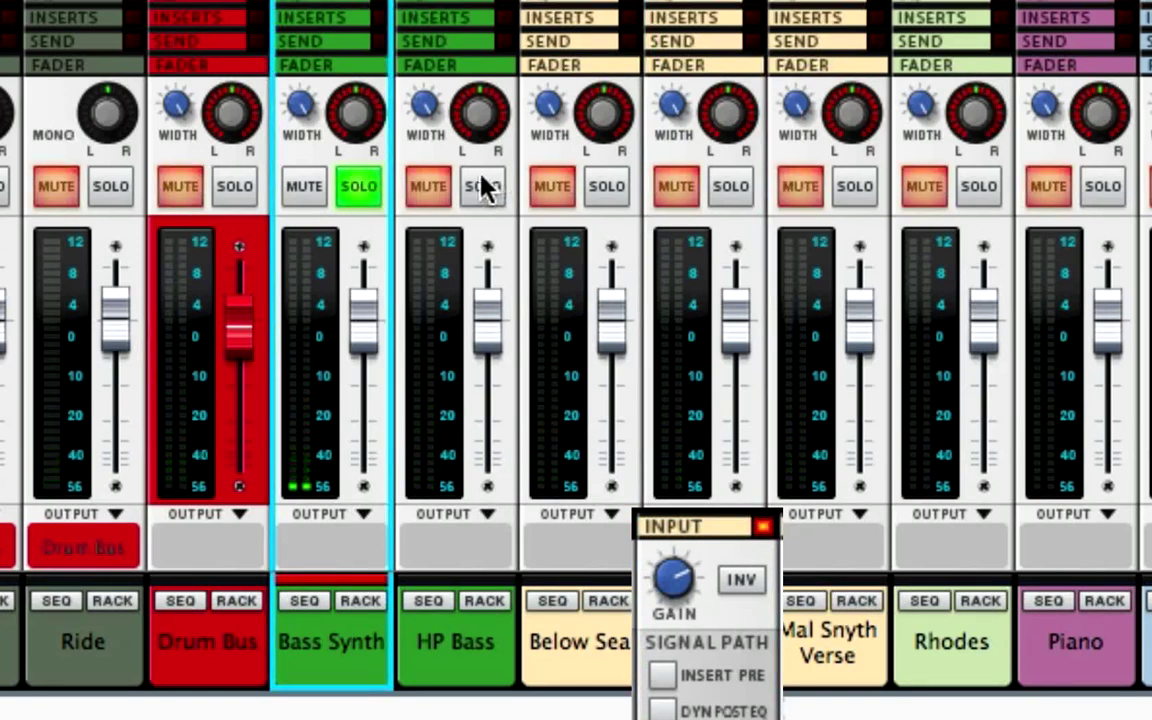
{"action": "left_click", "coordinate": [482, 187]}
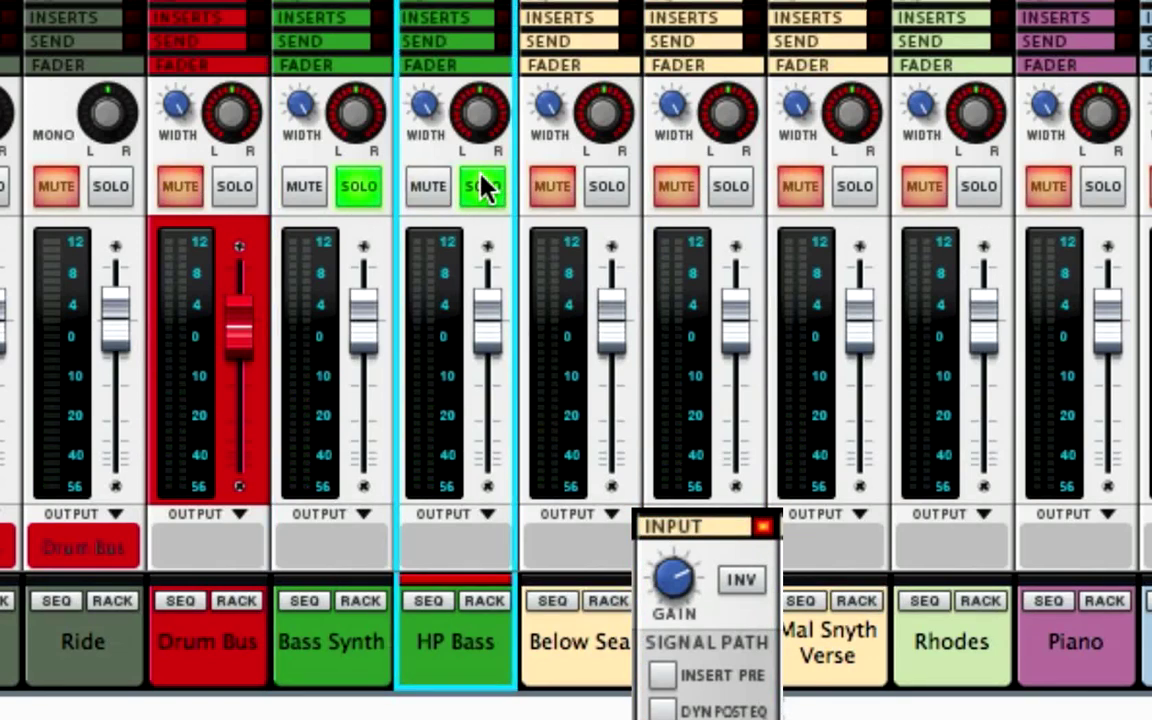
{"action": "left_click", "coordinate": [617, 188]}
{"action": "left_click", "coordinate": [734, 192]}
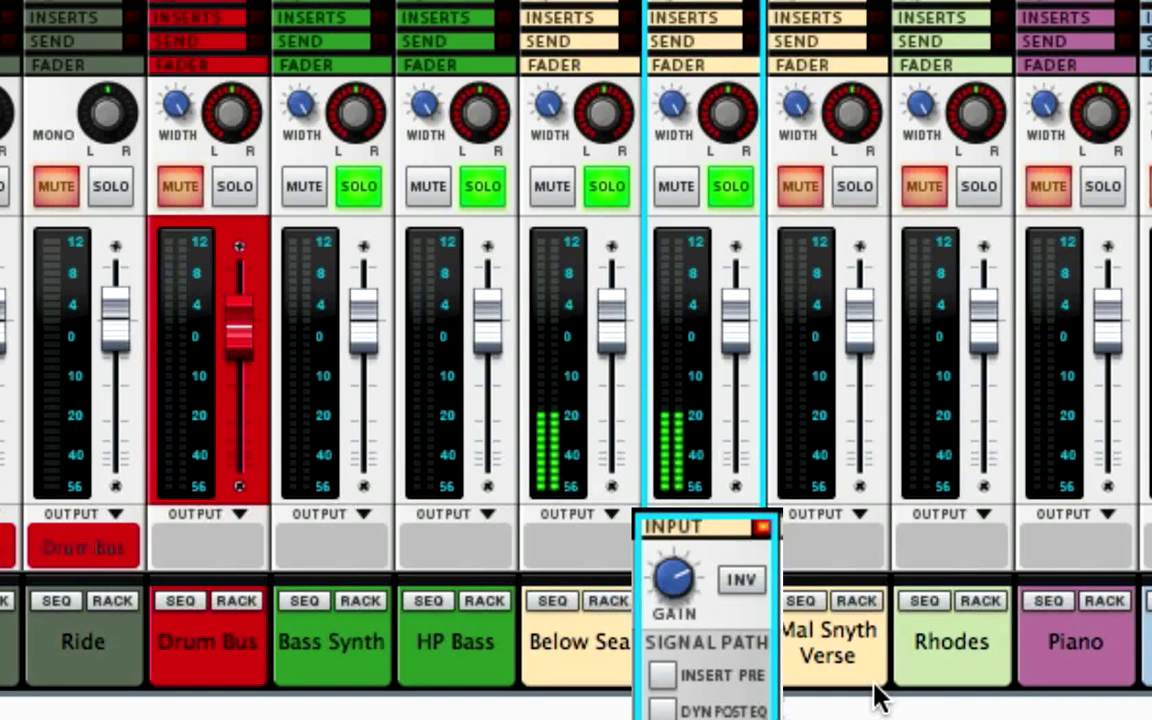
{"action": "left_click", "coordinate": [862, 193]}
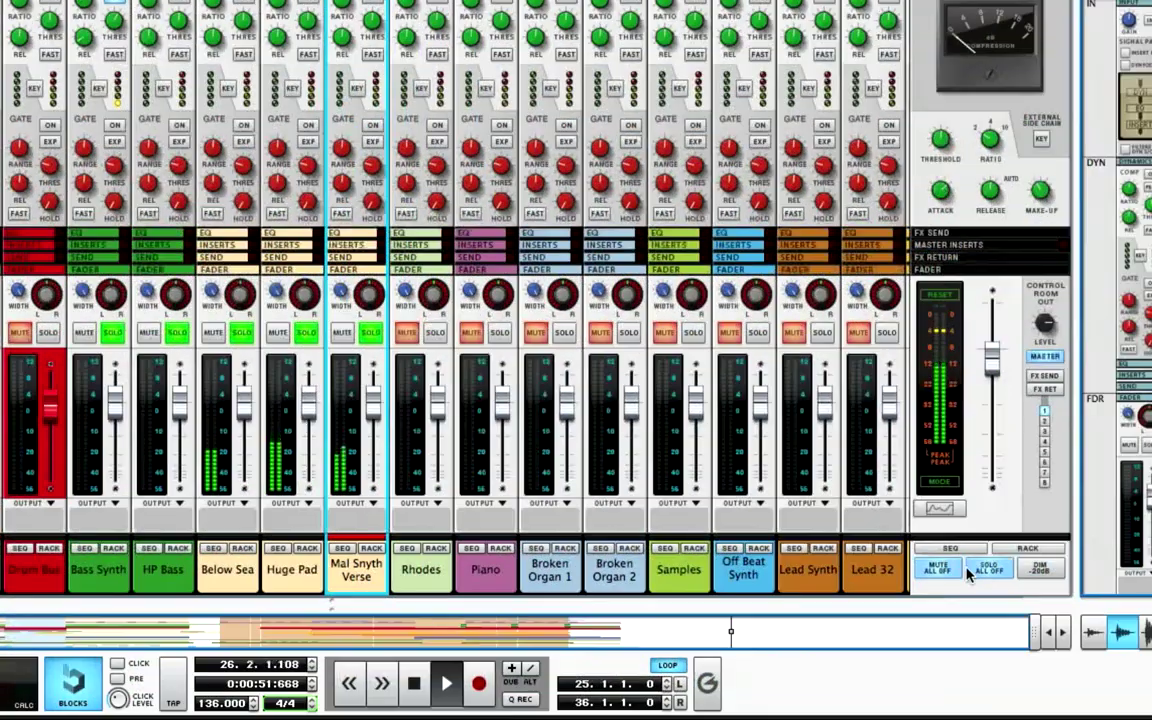
{"action": "left_click", "coordinate": [988, 566]}
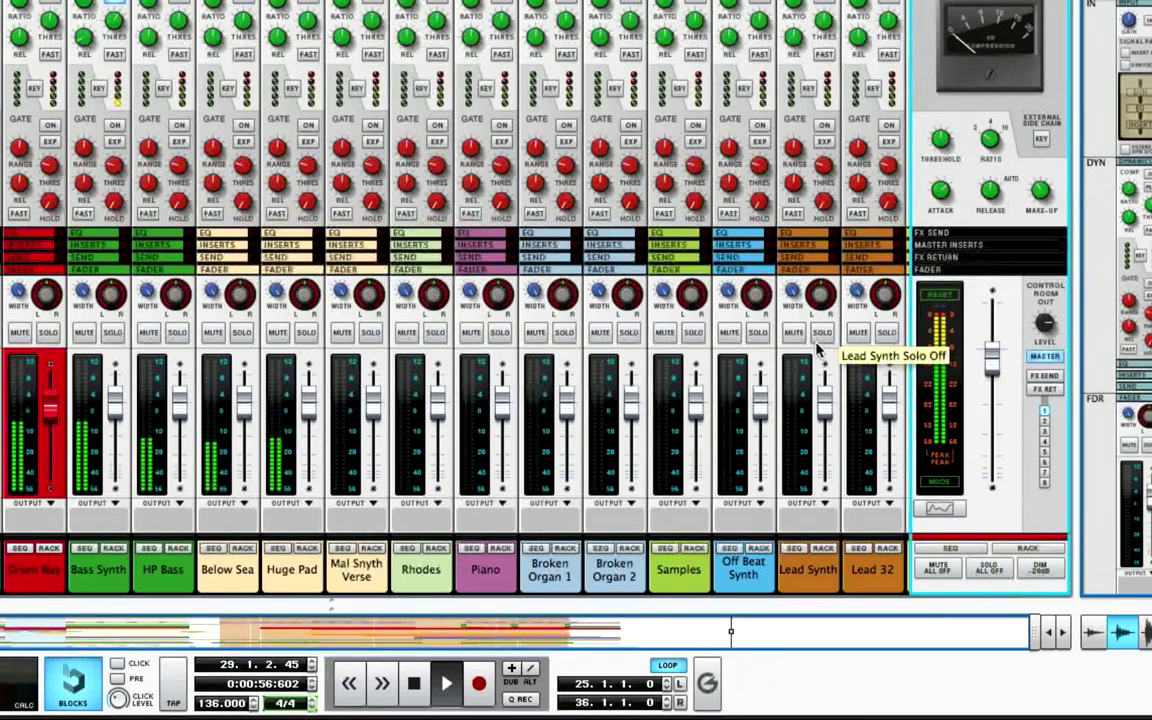
Step: Mute the Lead Vox channel and check the levels across the drum, bass, pad and synth channels during playback
{"action": "scroll", "coordinate": [816, 348], "scroll_direction": "right", "scroll_amount": 5}
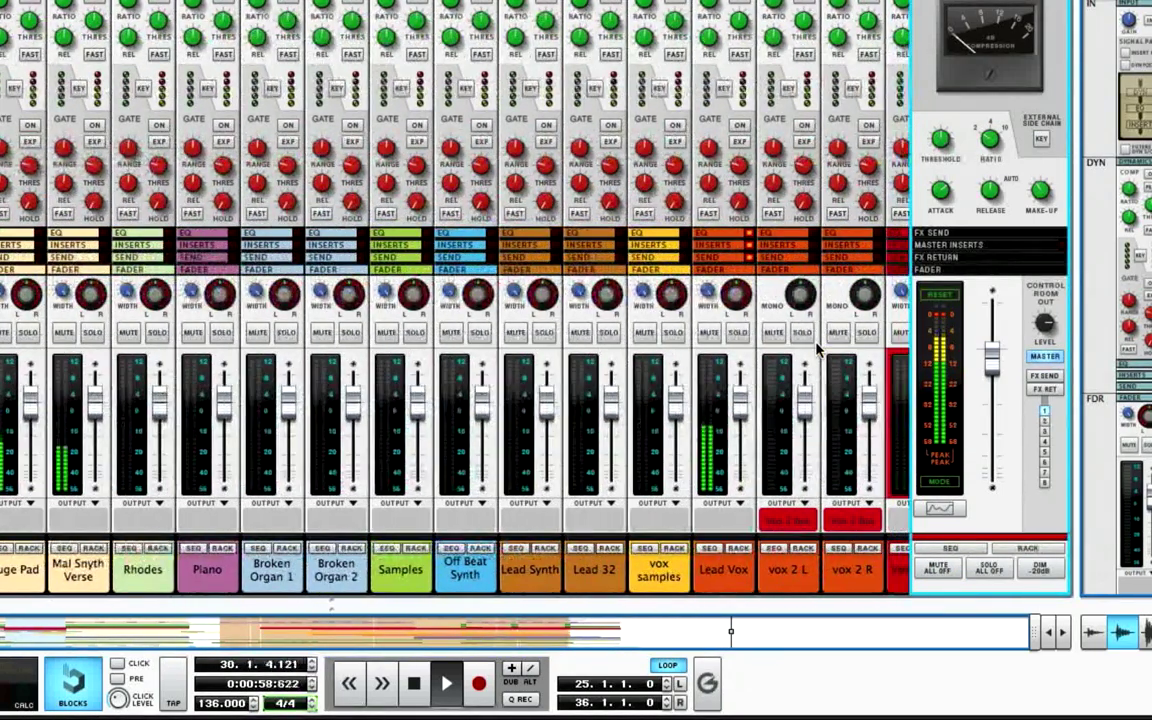
{"action": "left_click", "coordinate": [709, 334]}
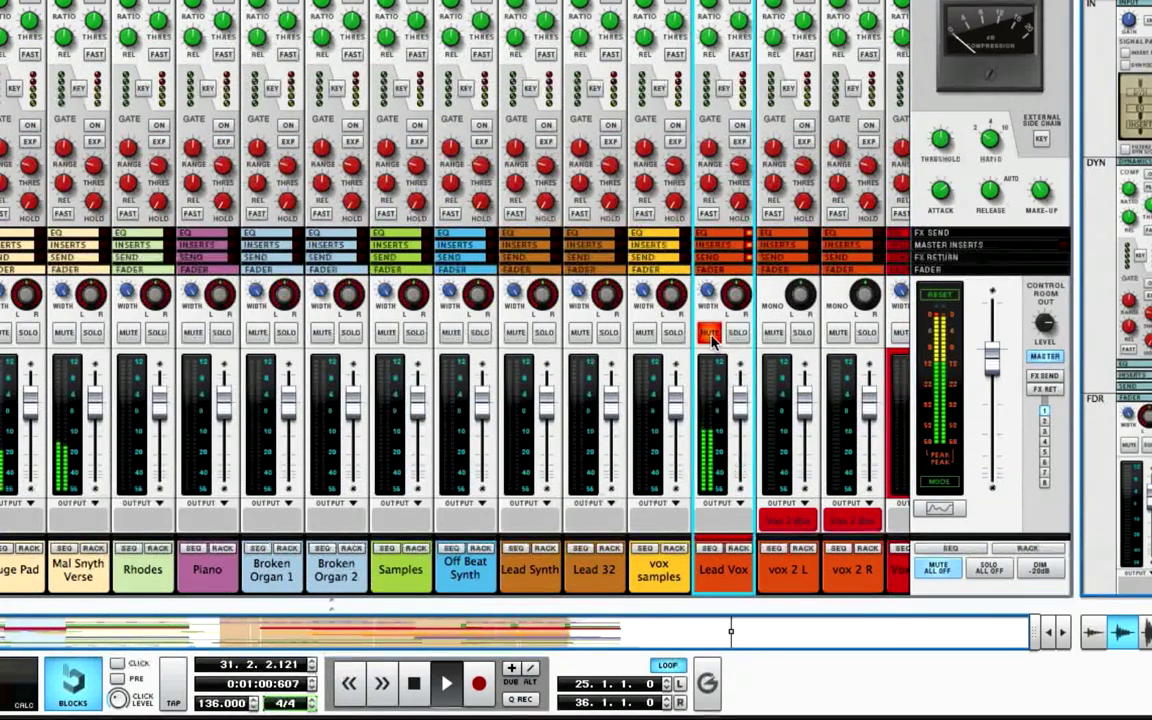
{"action": "scroll", "coordinate": [183, 208], "scroll_direction": "left", "scroll_amount": 4}
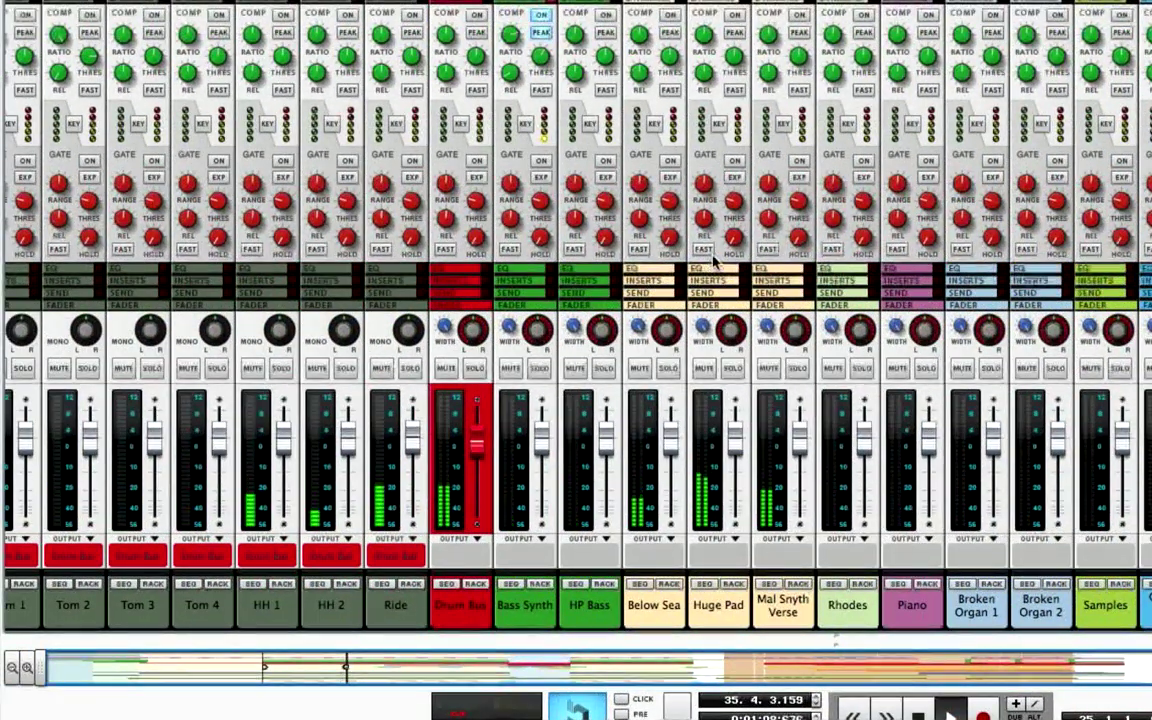
{"action": "scroll", "coordinate": [714, 262], "scroll_direction": "left", "scroll_amount": 5}
{"action": "scroll", "coordinate": [714, 262], "scroll_direction": "left", "scroll_amount": 2}
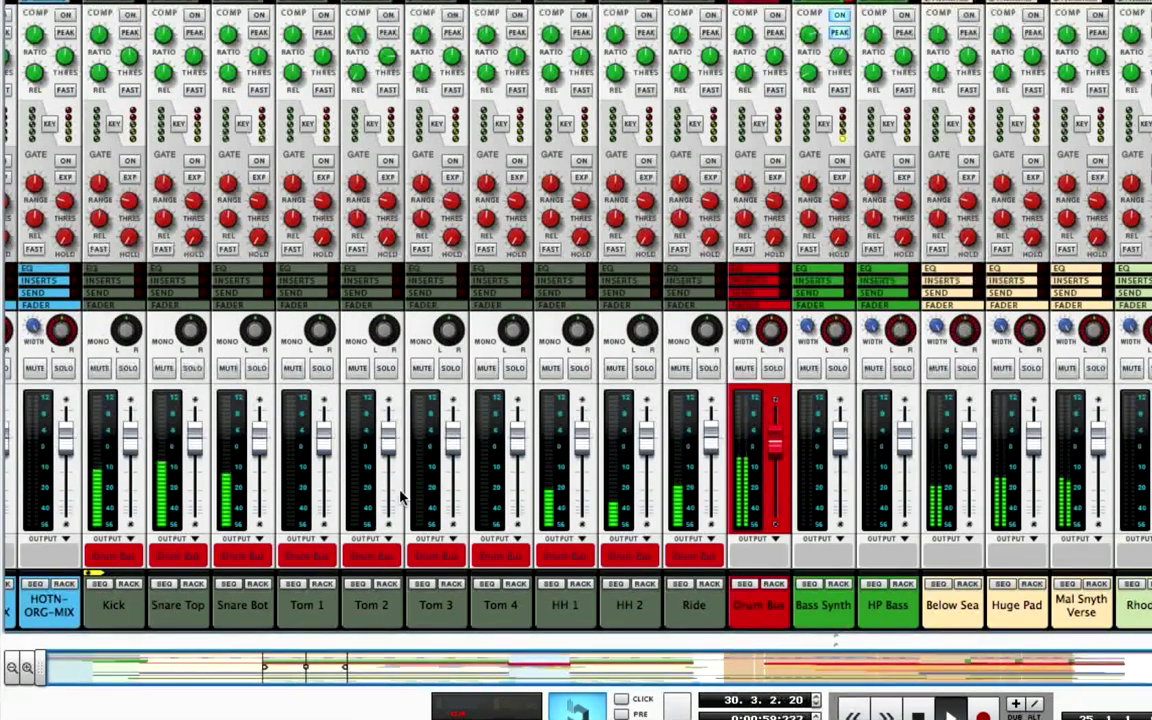
{"action": "scroll", "coordinate": [1107, 463], "scroll_direction": "right", "scroll_amount": 10}
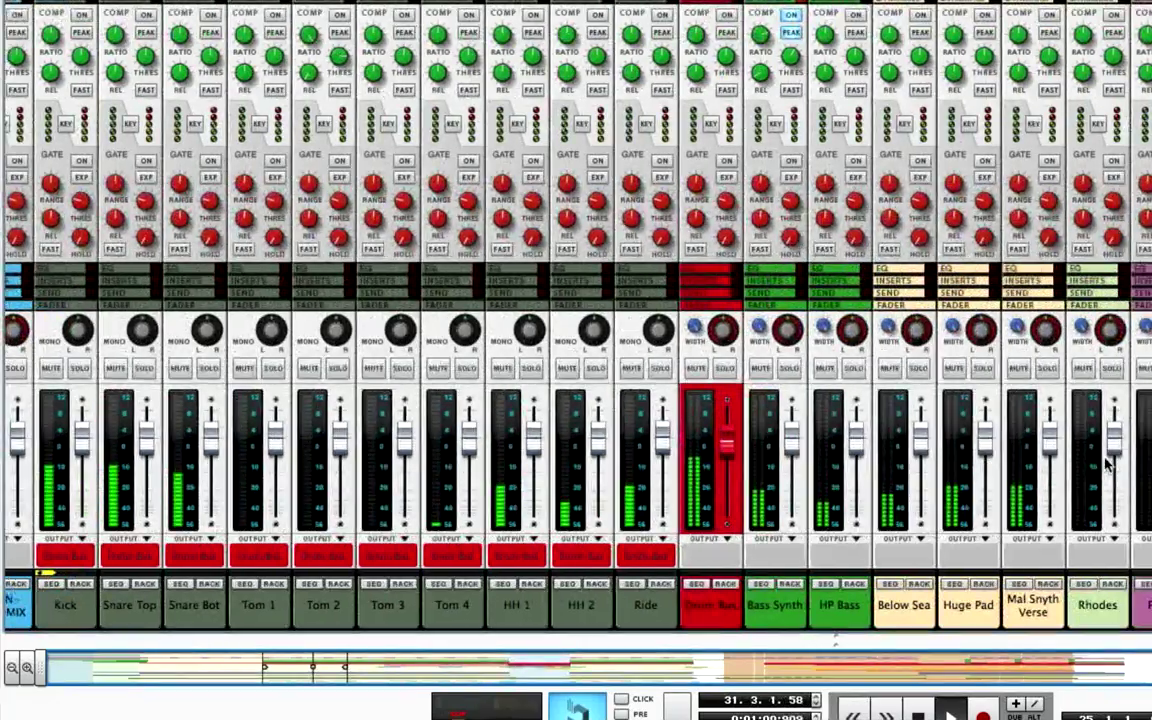
{"action": "scroll", "coordinate": [1107, 463], "scroll_direction": "right", "scroll_amount": 7}
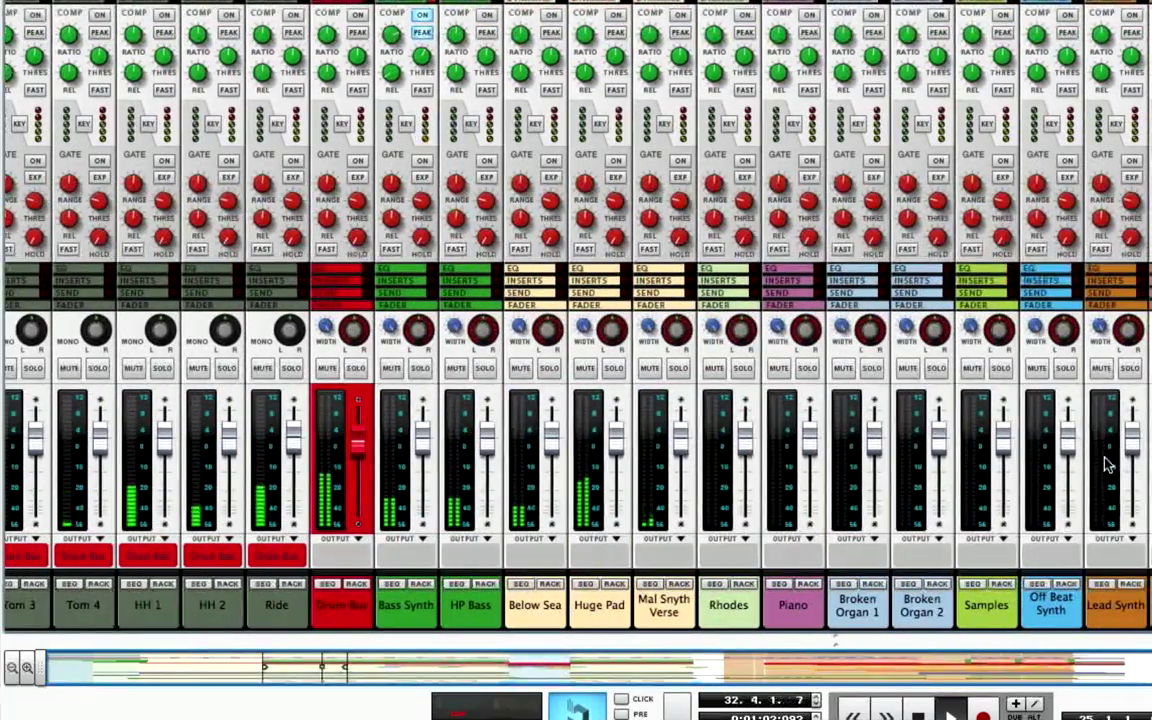
{"action": "scroll", "coordinate": [1107, 463], "scroll_direction": "right", "scroll_amount": 1}
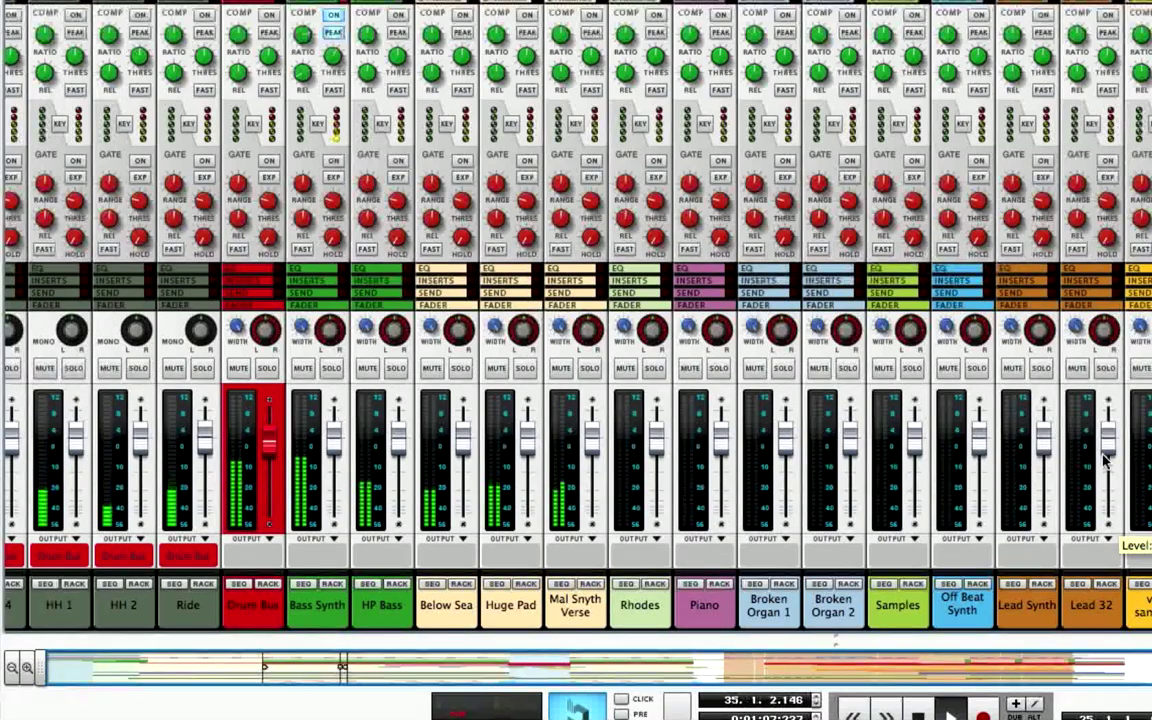
Step: In the sequencer, move the loop locators to about bars 116 to 120 in the C section and place the playback position there
{"action": "key", "text": "F7"}
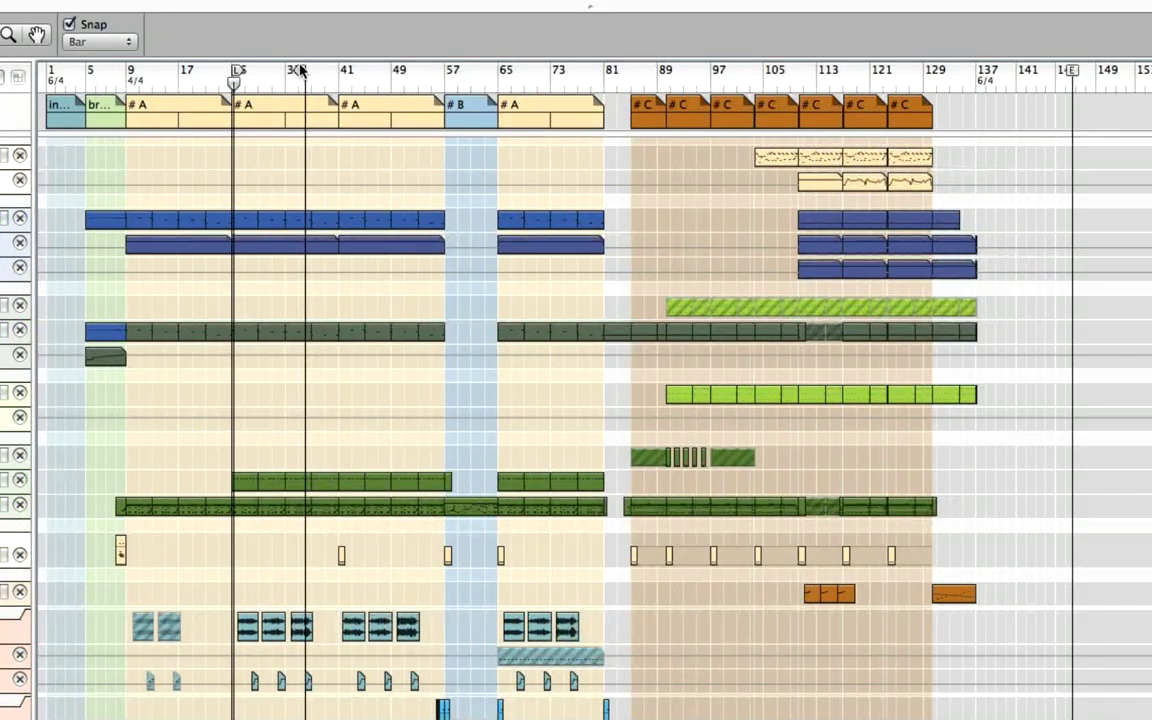
{"action": "left_click_drag", "start_coordinate": [300, 70], "coordinate": [853, 118]}
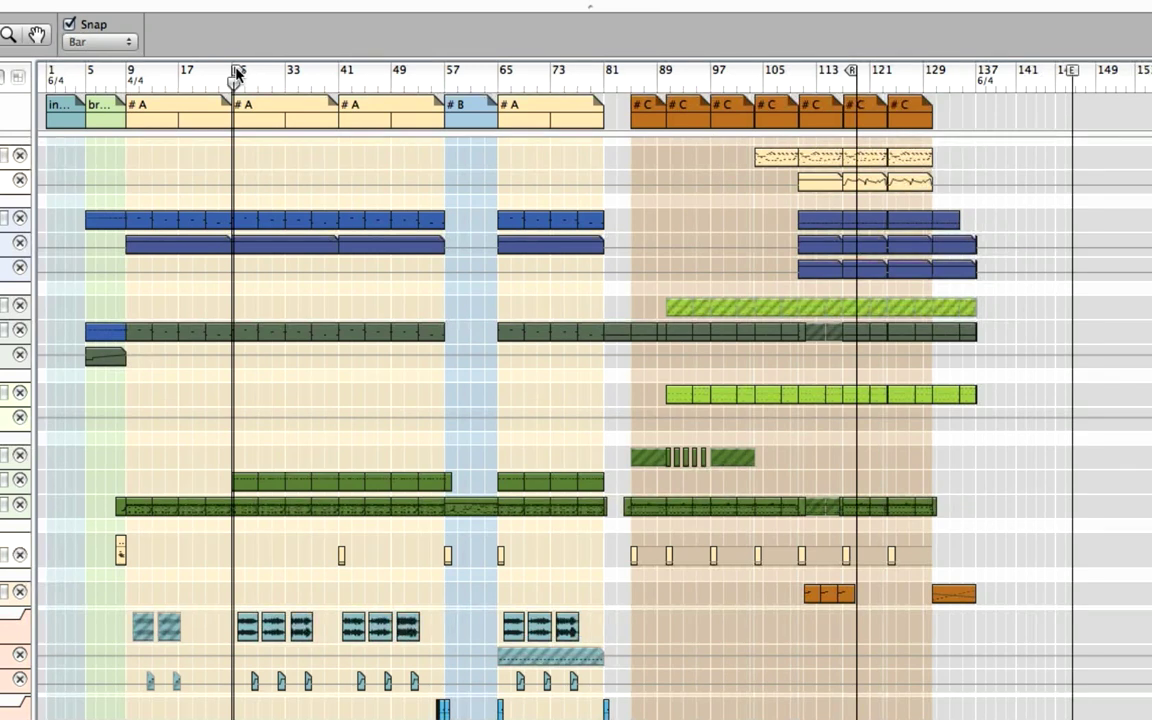
{"action": "mouse_move", "coordinate": [236, 72]}
{"action": "left_mouse_down"}
{"action": "mouse_move", "coordinate": [740, 70]}
{"action": "mouse_move", "coordinate": [842, 121]}
{"action": "left_mouse_up"}
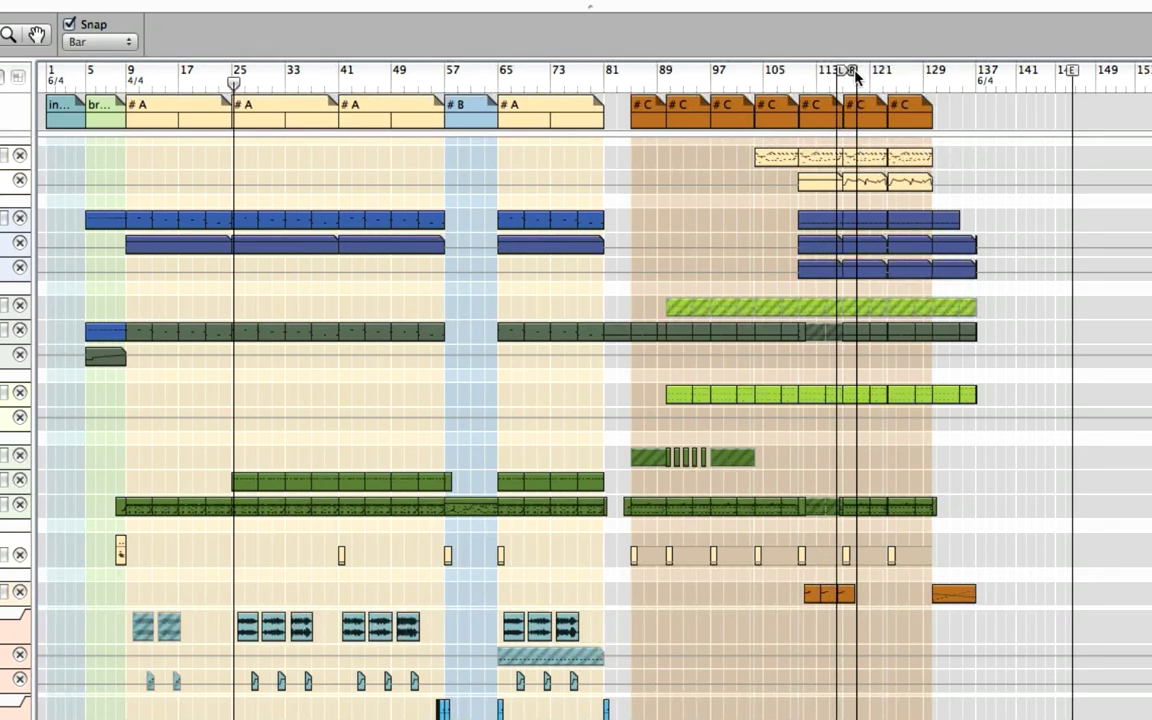
{"action": "left_click_drag", "start_coordinate": [856, 75], "coordinate": [862, 76]}
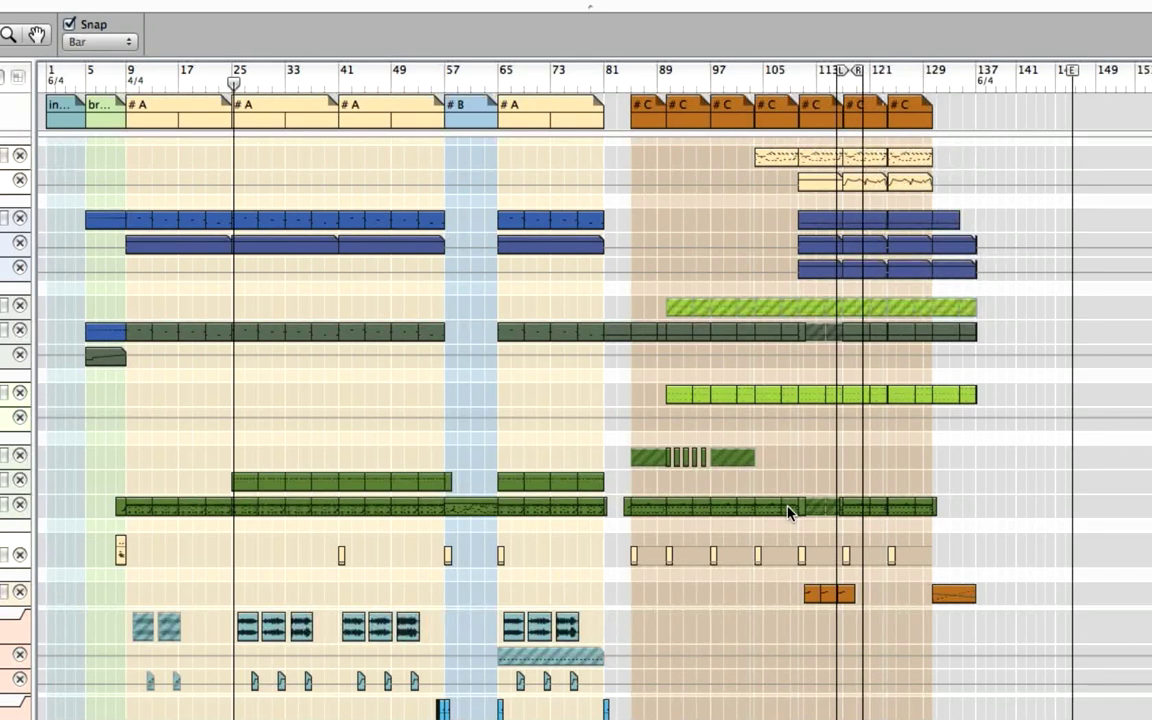
{"action": "left_click", "coordinate": [842, 88]}
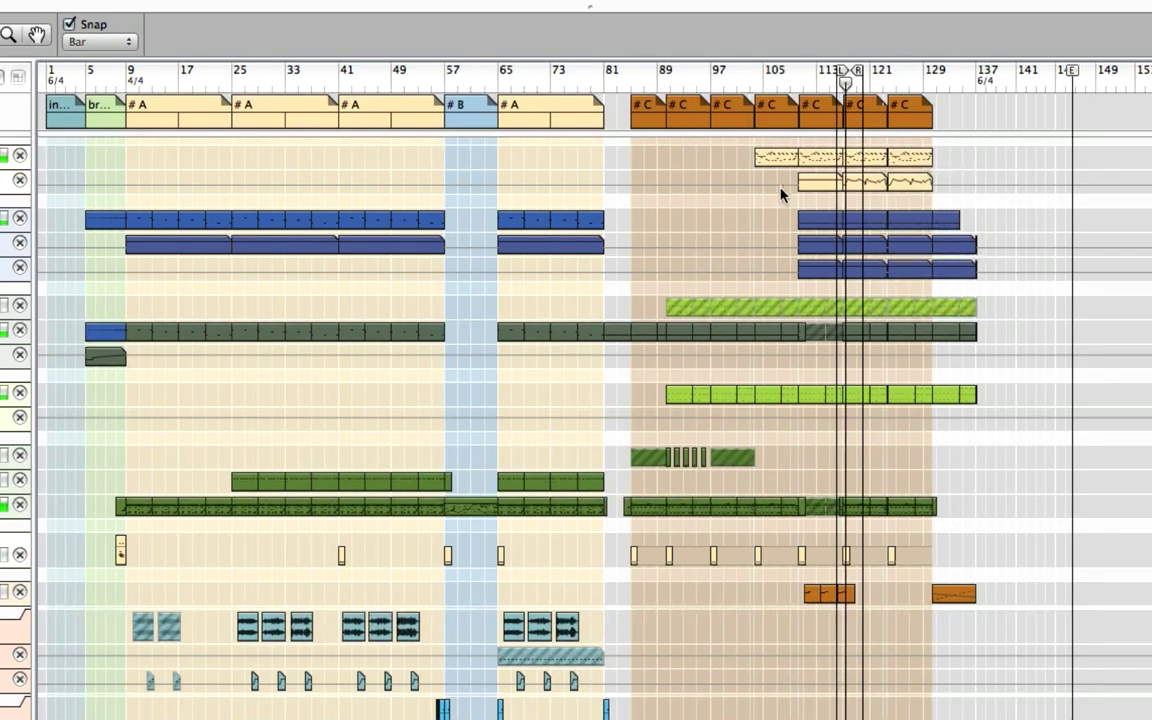
Step: Return to the mixer, raise the Off Beat Synth channel's input gain while it is soloed, and end the solo
{"action": "key", "text": "F5"}
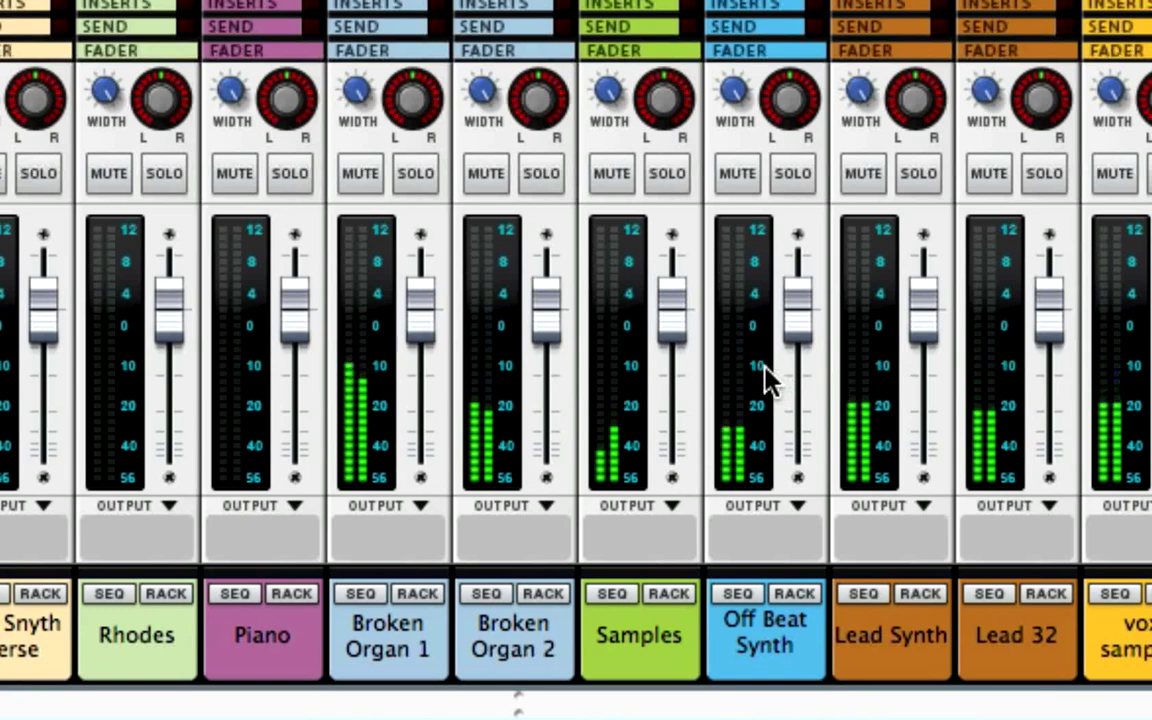
{"action": "left_click", "coordinate": [790, 176]}
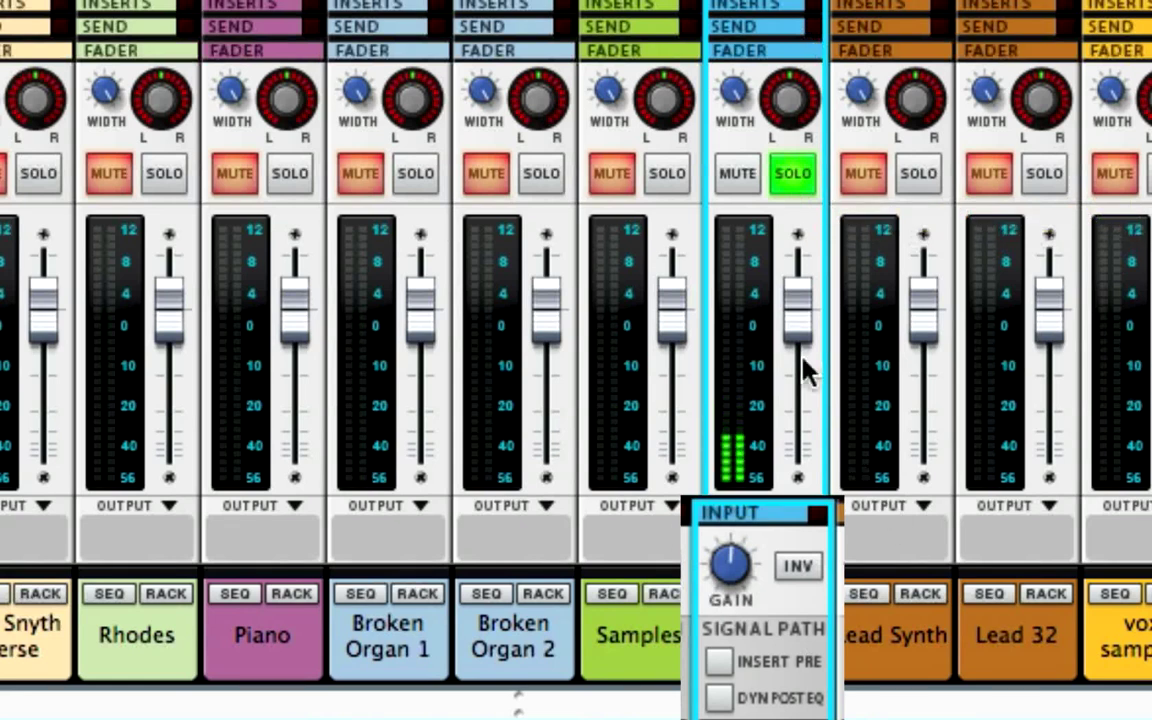
{"action": "left_click", "coordinate": [790, 176]}
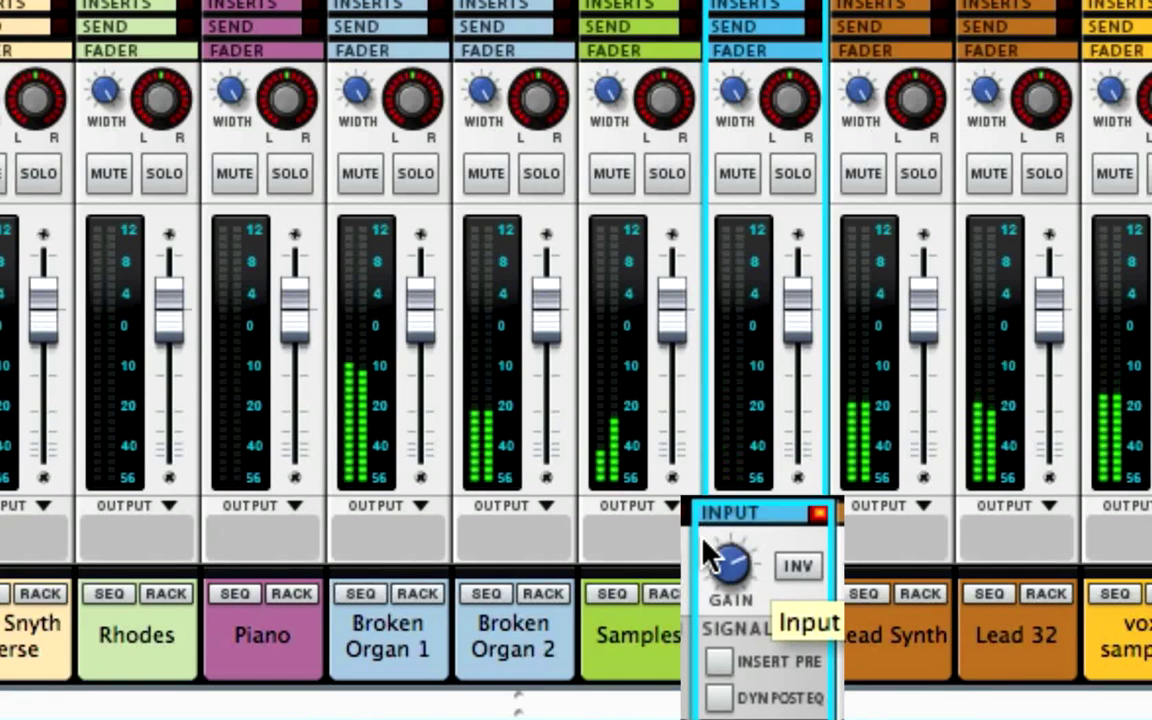
Step: Audition the Broken Organ 1 channel in solo and compare the other channels' levels with the solo off
{"action": "left_click", "coordinate": [424, 173]}
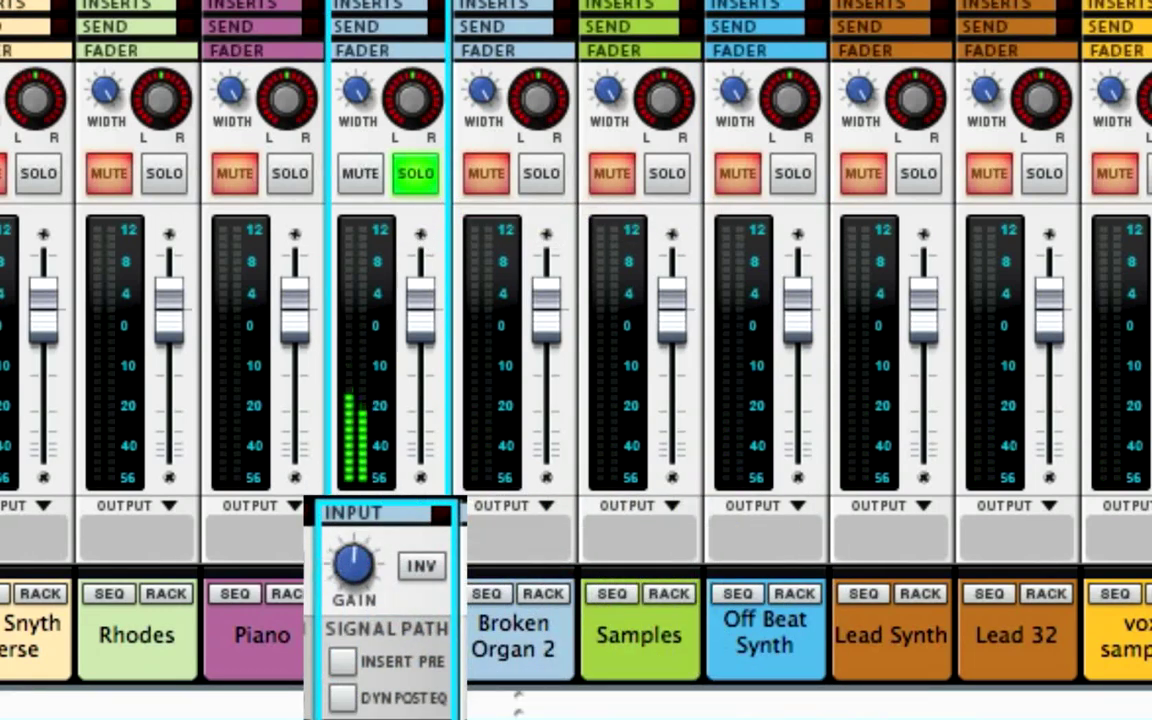
{"action": "left_click", "coordinate": [413, 172]}
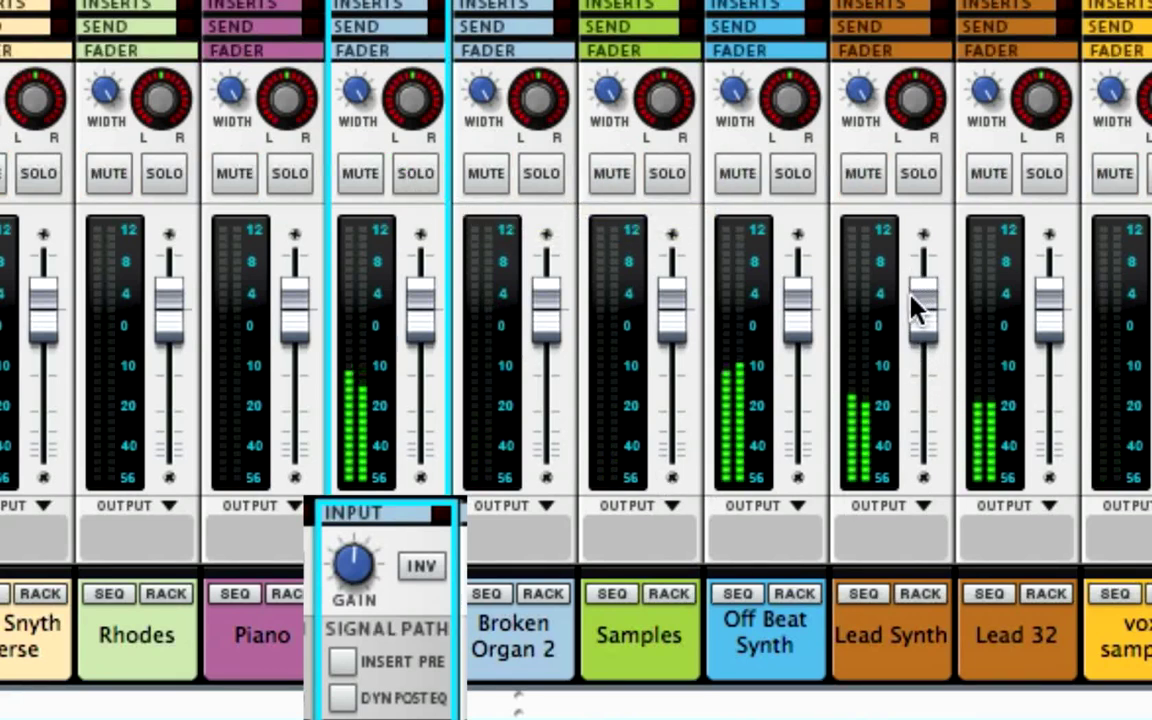
{"action": "mouse_move", "coordinate": [913, 313]}
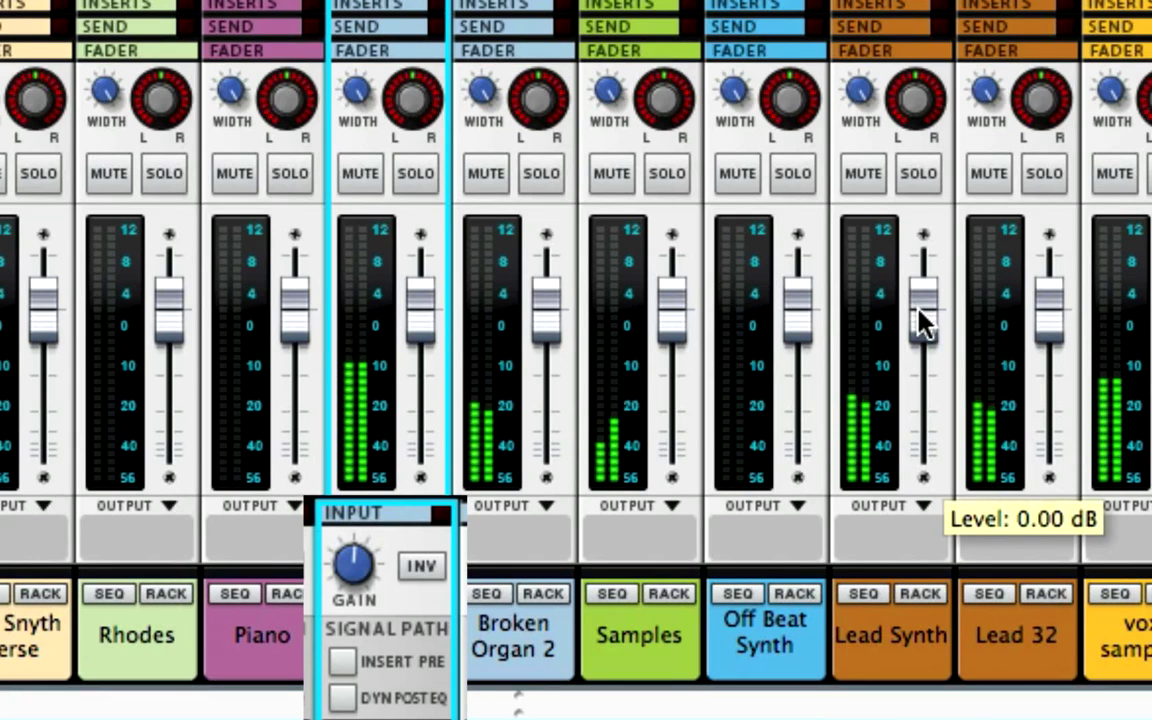
Step: Raise the Broken Organ 2 channel's input gain while it is soloed, end the solo and briefly audition Lead 32 alone
{"action": "left_click", "coordinate": [540, 176]}
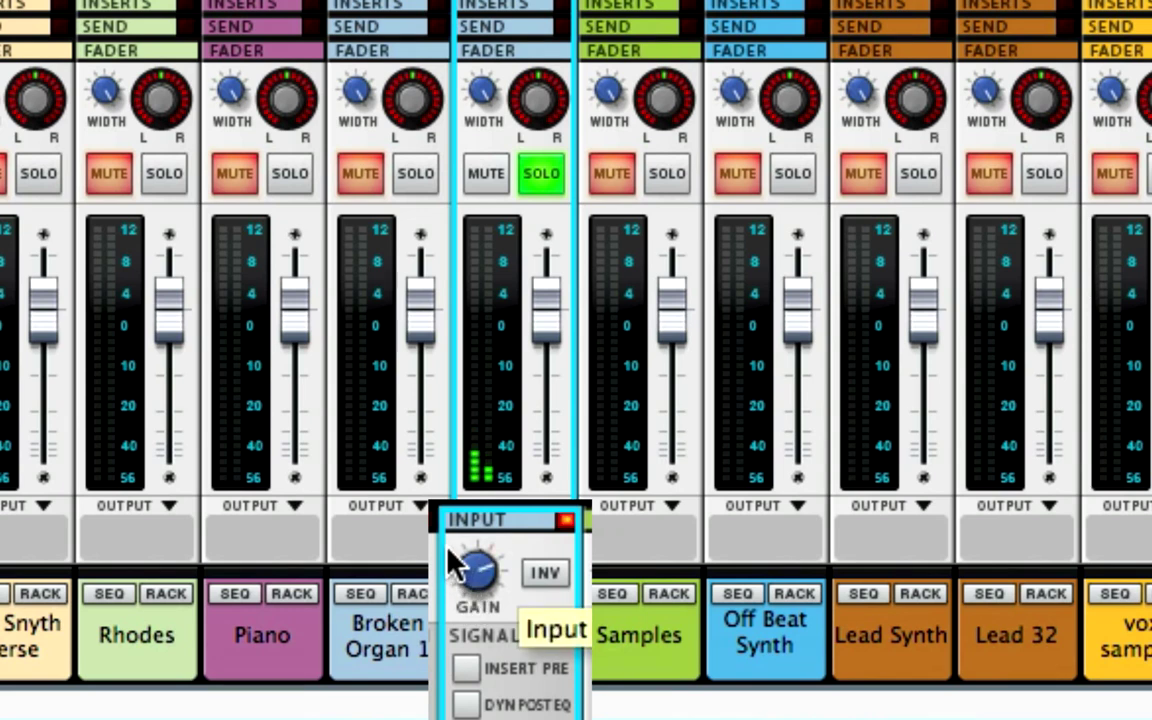
{"action": "left_click", "coordinate": [550, 178]}
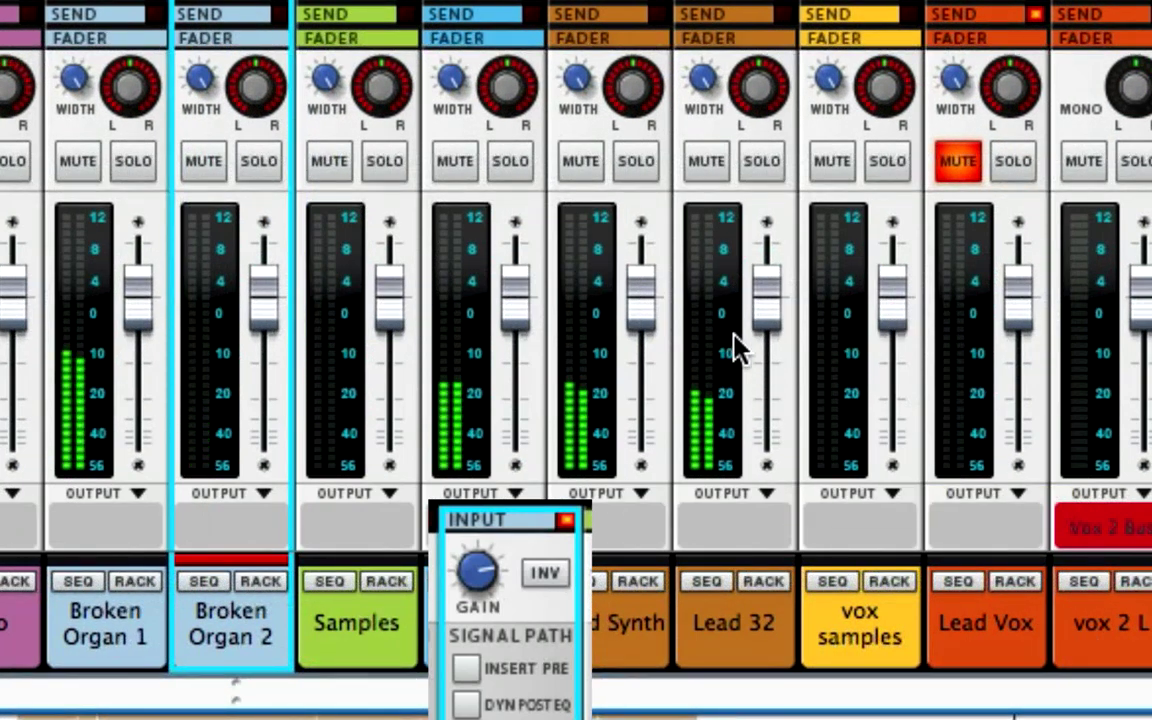
{"action": "left_click", "coordinate": [764, 172]}
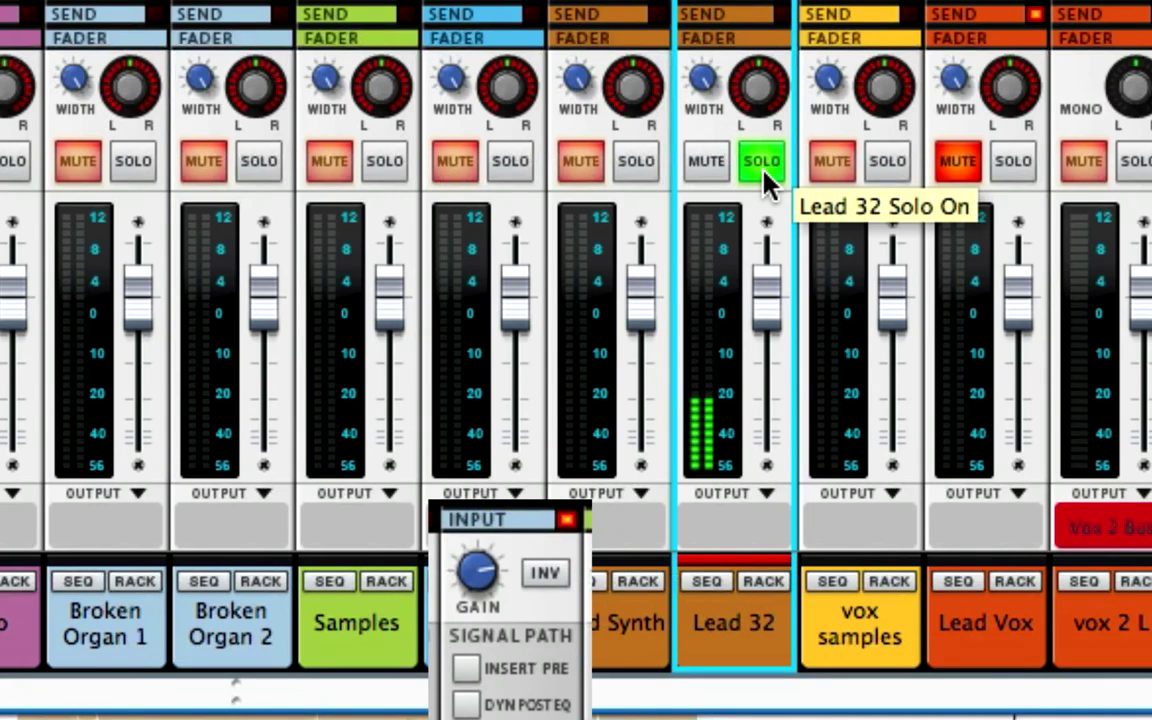
{"action": "left_click", "coordinate": [763, 168]}
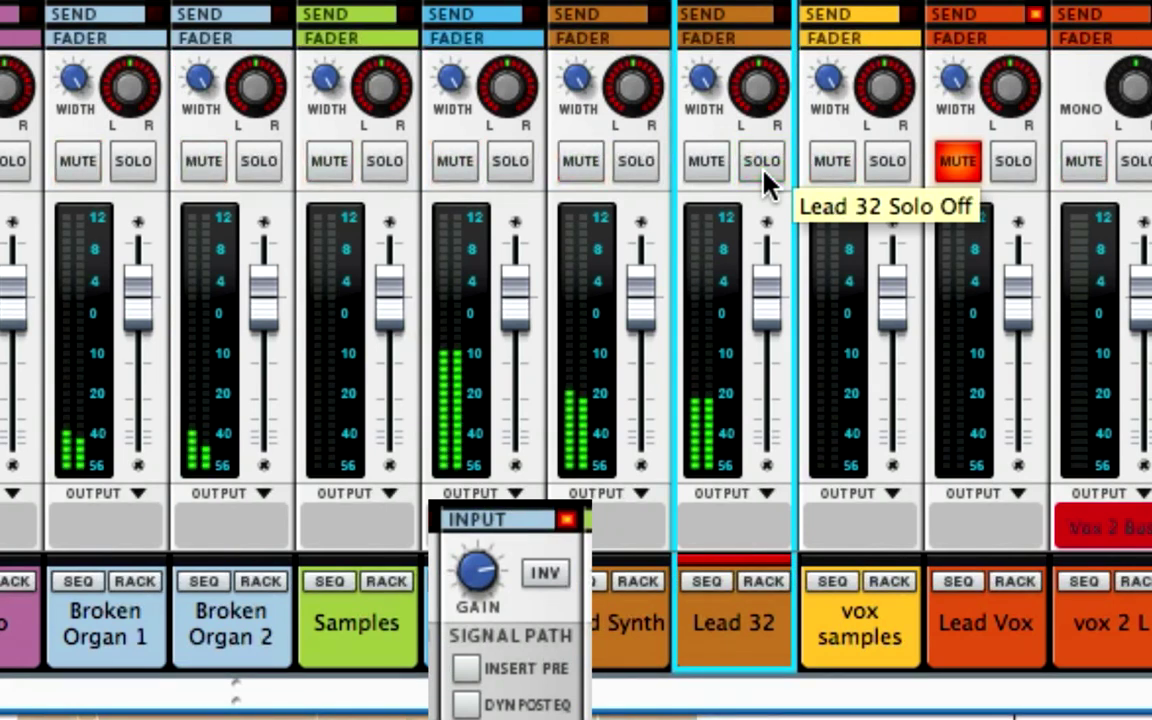
Step: Audition Lead Synth in solo, set its input gain to about 2.86 dB and slightly raise Lead 32's input gain
{"action": "left_click", "coordinate": [643, 172]}
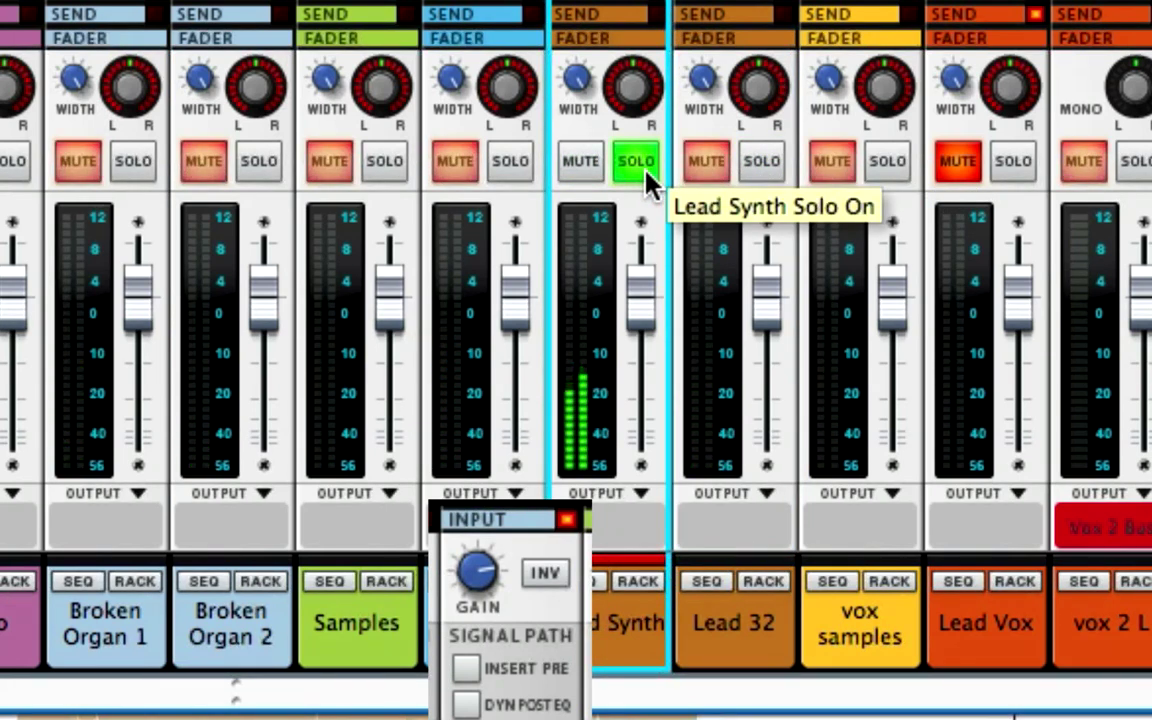
{"action": "left_click", "coordinate": [646, 176]}
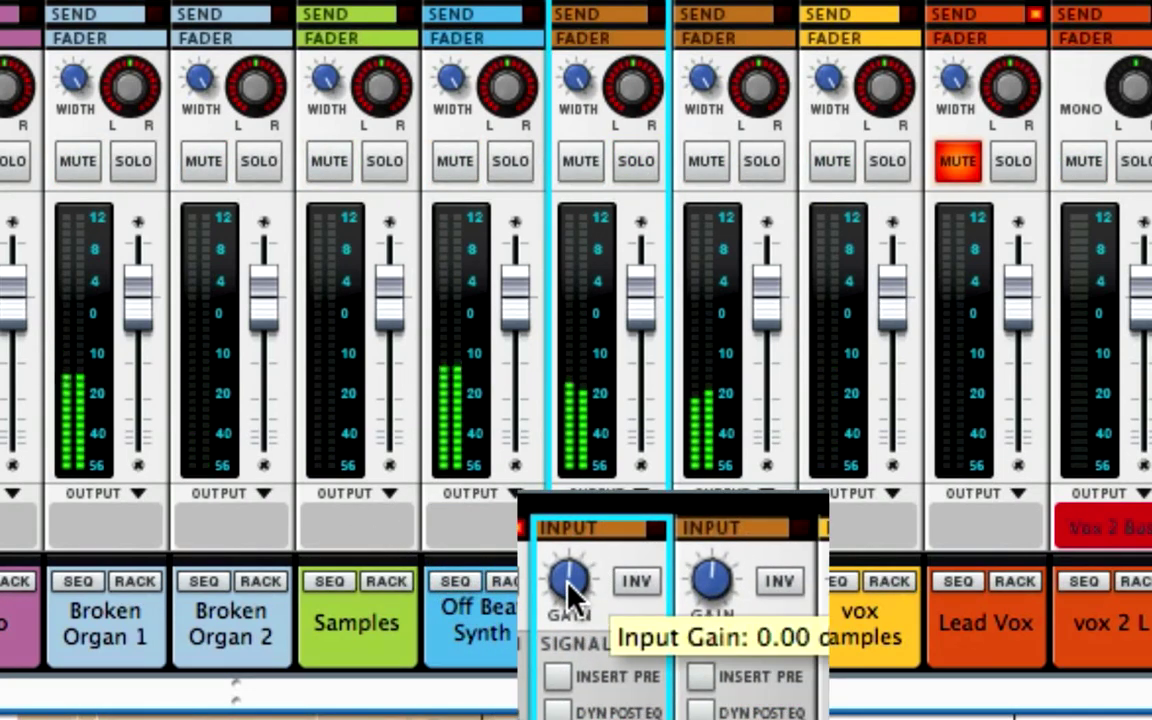
{"action": "left_click_drag", "start_coordinate": [569, 585], "coordinate": [577, 587]}
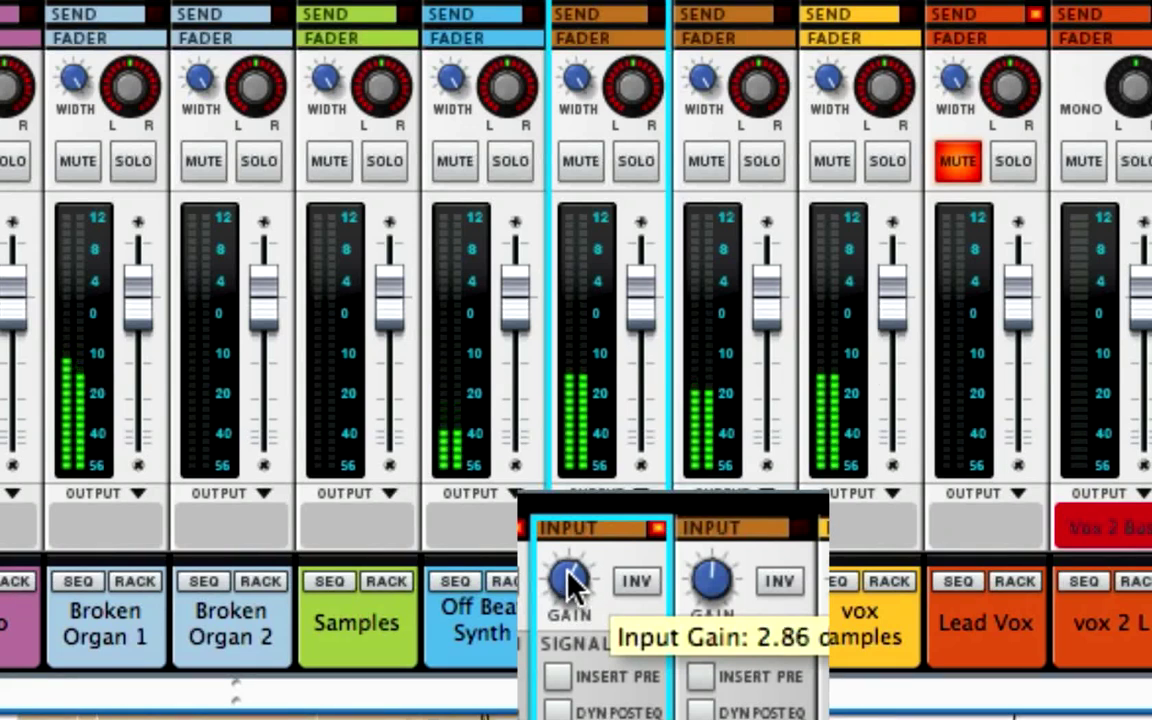
{"action": "left_click", "coordinate": [697, 592]}
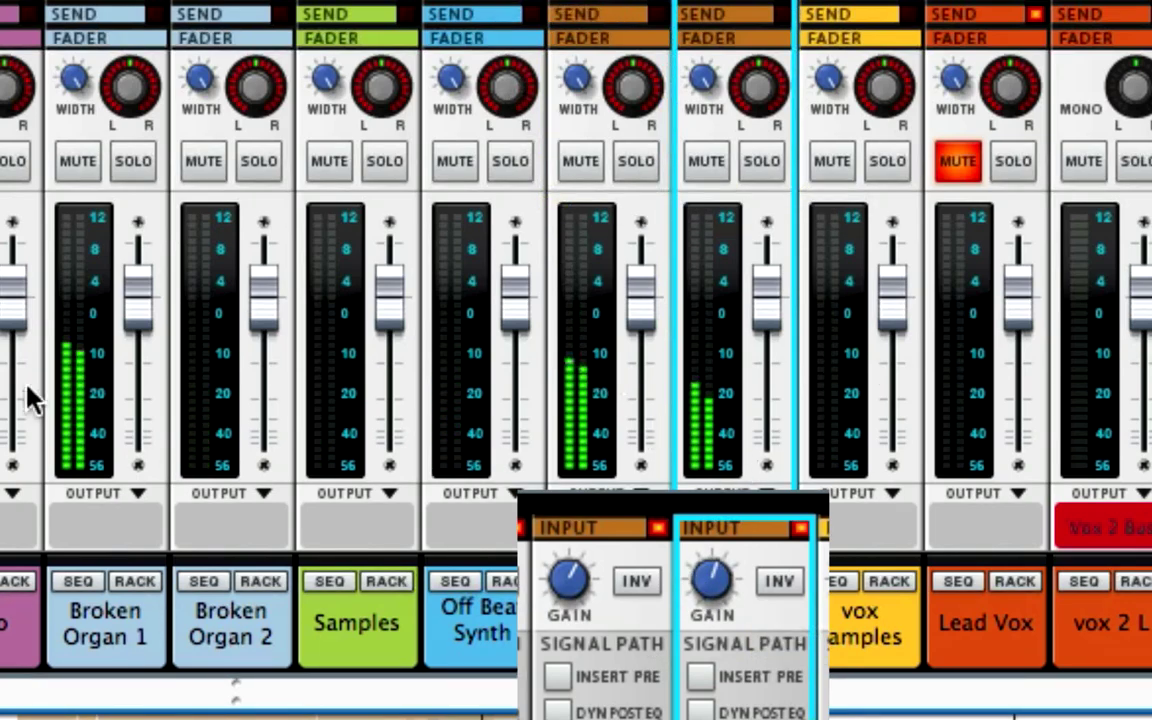
{"action": "scroll", "coordinate": [30, 398], "scroll_direction": "left", "scroll_amount": 5}
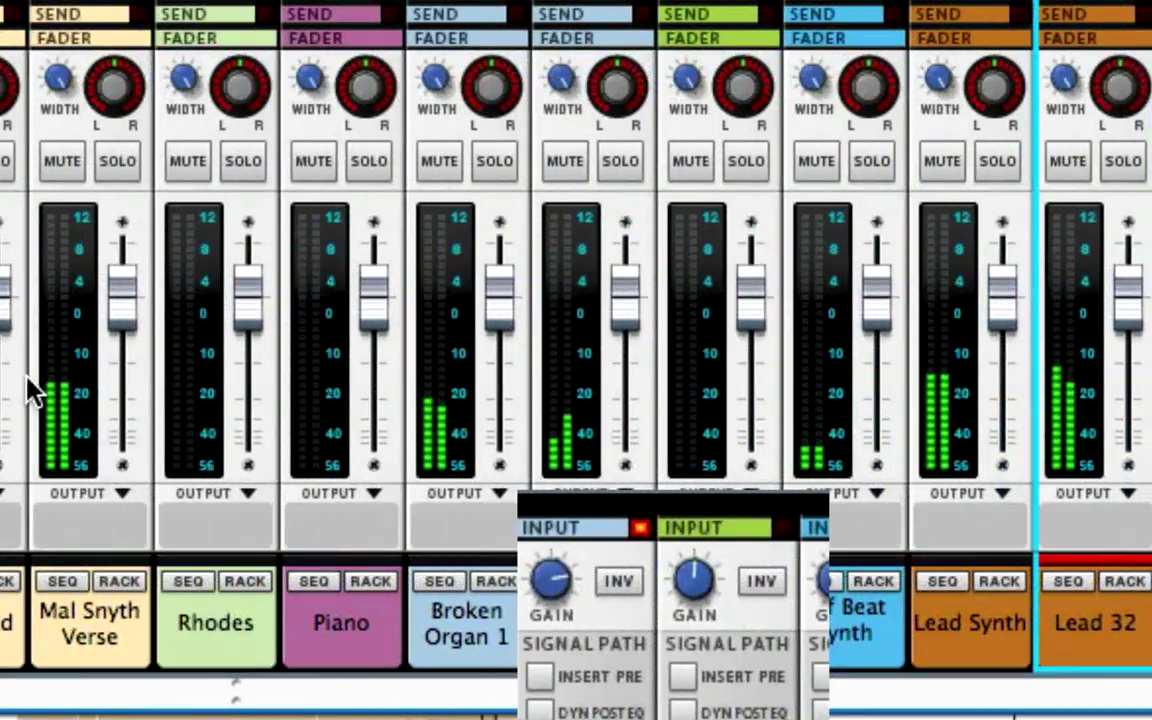
{"action": "scroll", "coordinate": [28, 382], "scroll_direction": "right", "scroll_amount": 5}
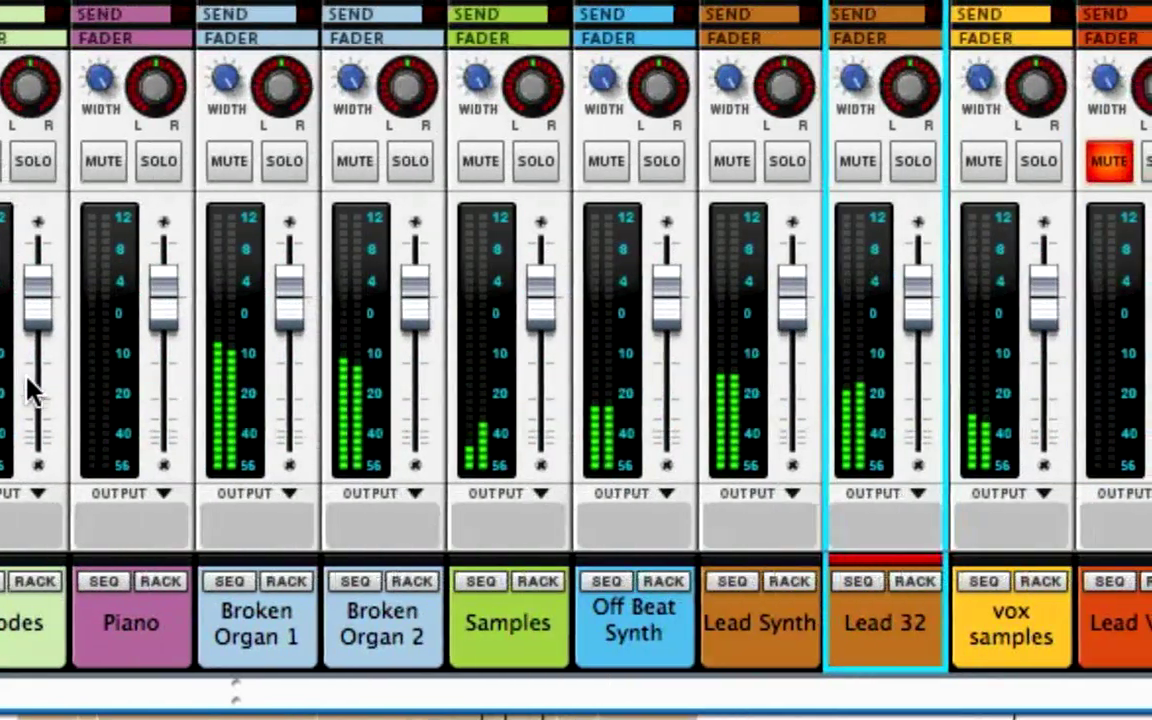
{"action": "scroll", "coordinate": [30, 390], "scroll_direction": "right", "scroll_amount": 1}
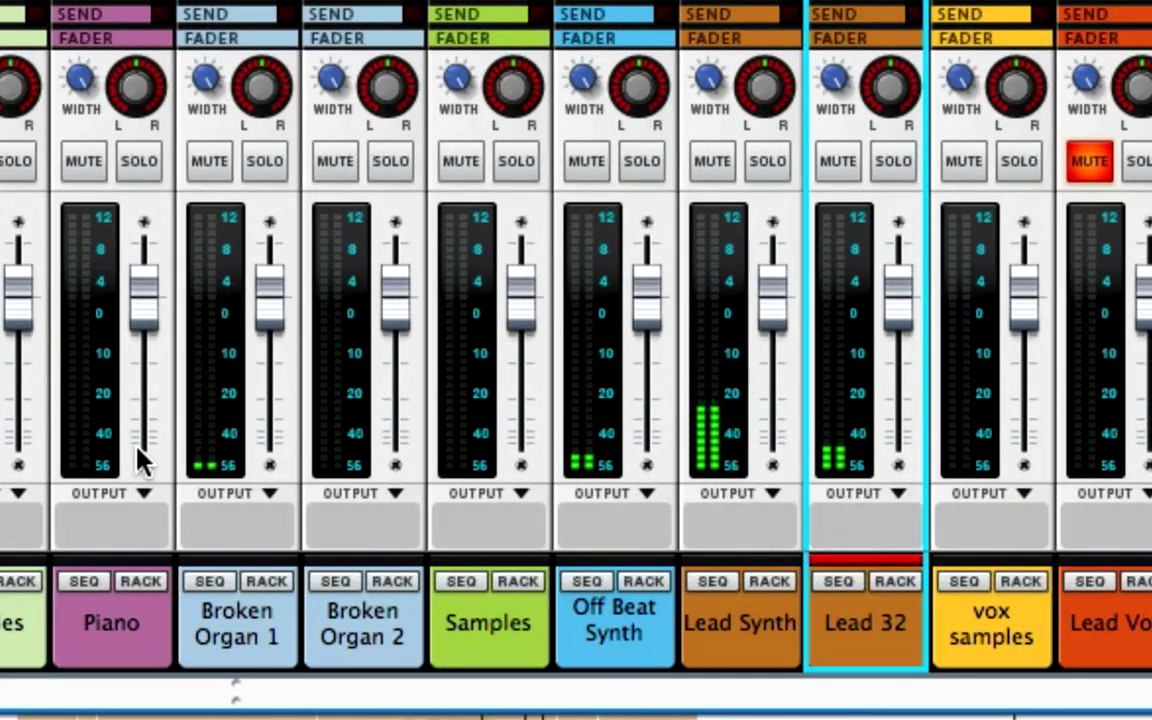
Step: In the sequencer, select the purple clip at bars 41 to 57 in the A section and start playback
{"action": "key", "text": "F7"}
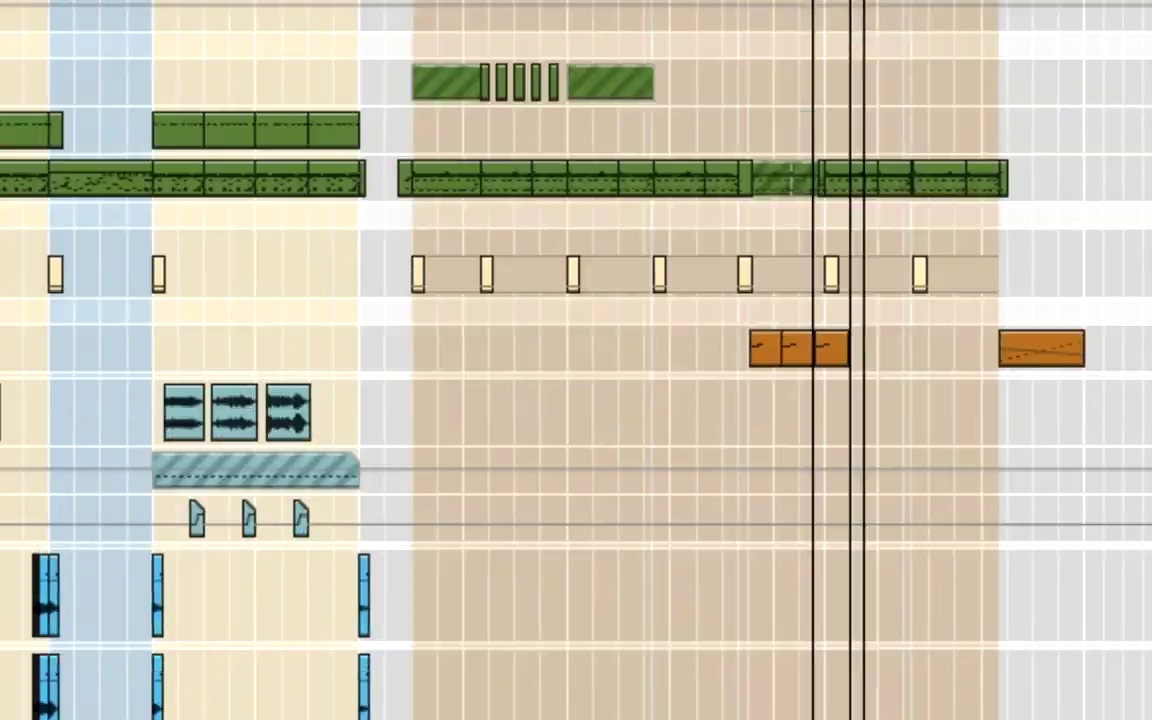
{"action": "scroll", "coordinate": [576, 430], "scroll_direction": "up", "scroll_amount": 2}
{"action": "scroll", "coordinate": [576, 430], "scroll_direction": "up", "scroll_amount": 5}
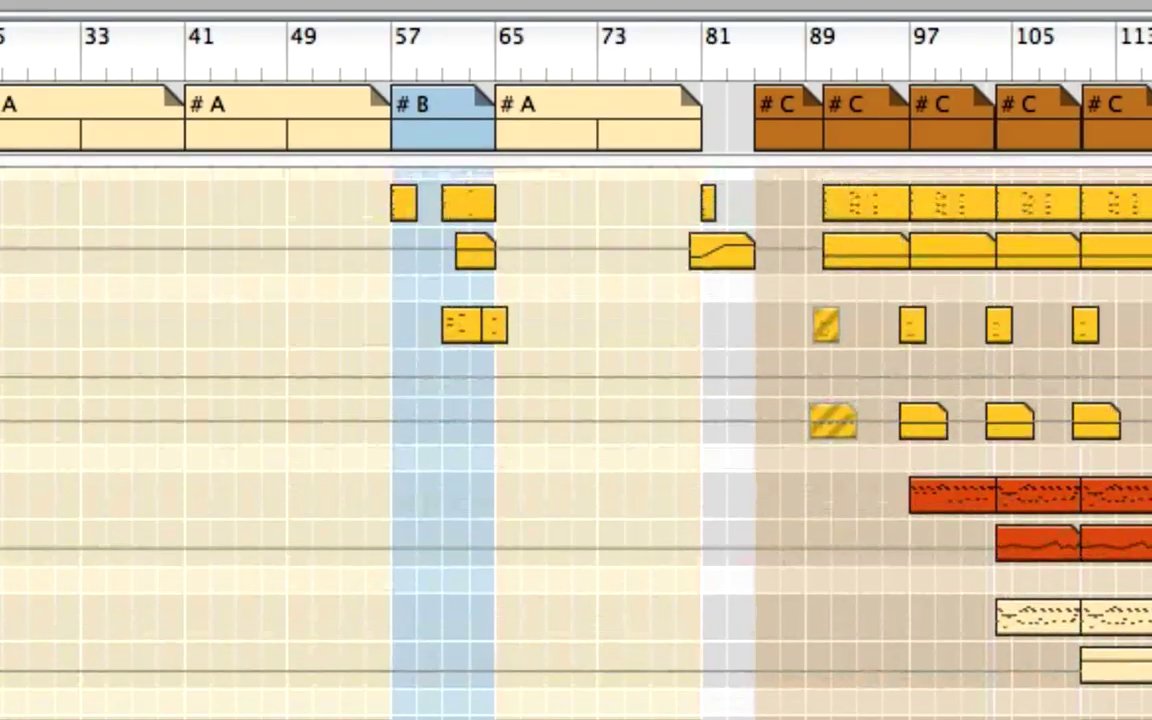
{"action": "scroll", "coordinate": [576, 430], "scroll_direction": "up", "scroll_amount": 4}
{"action": "scroll", "coordinate": [98, 166], "scroll_direction": "up", "scroll_amount": 3}
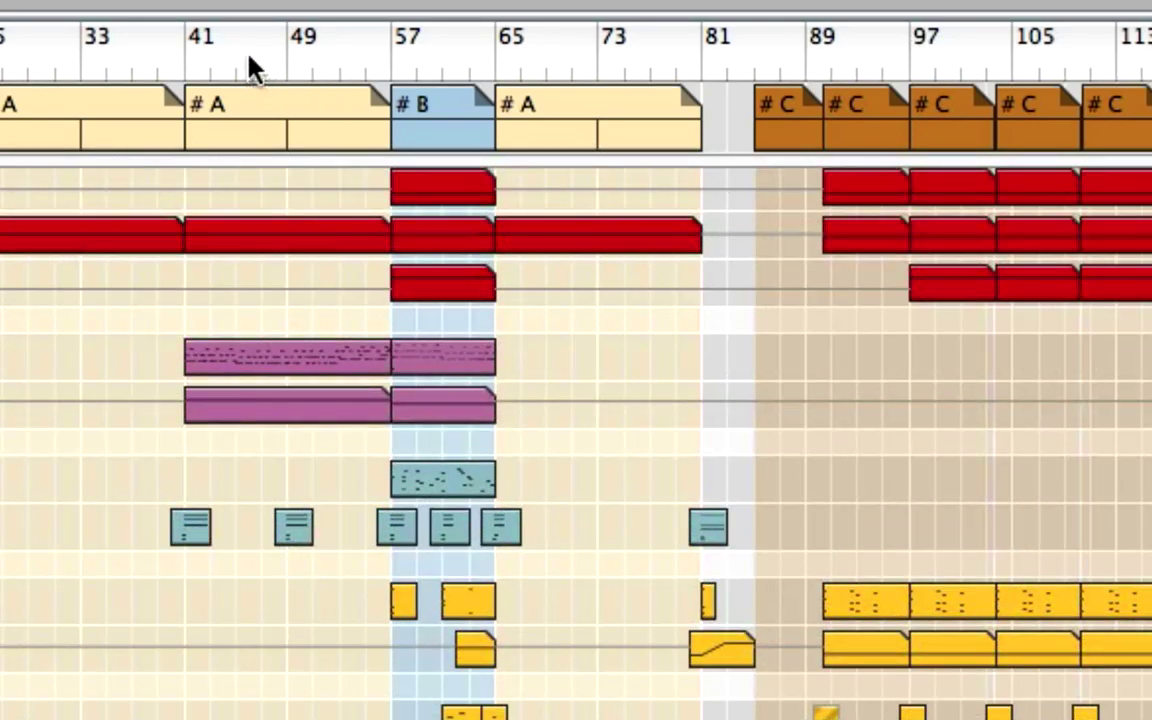
{"action": "left_click", "coordinate": [299, 341]}
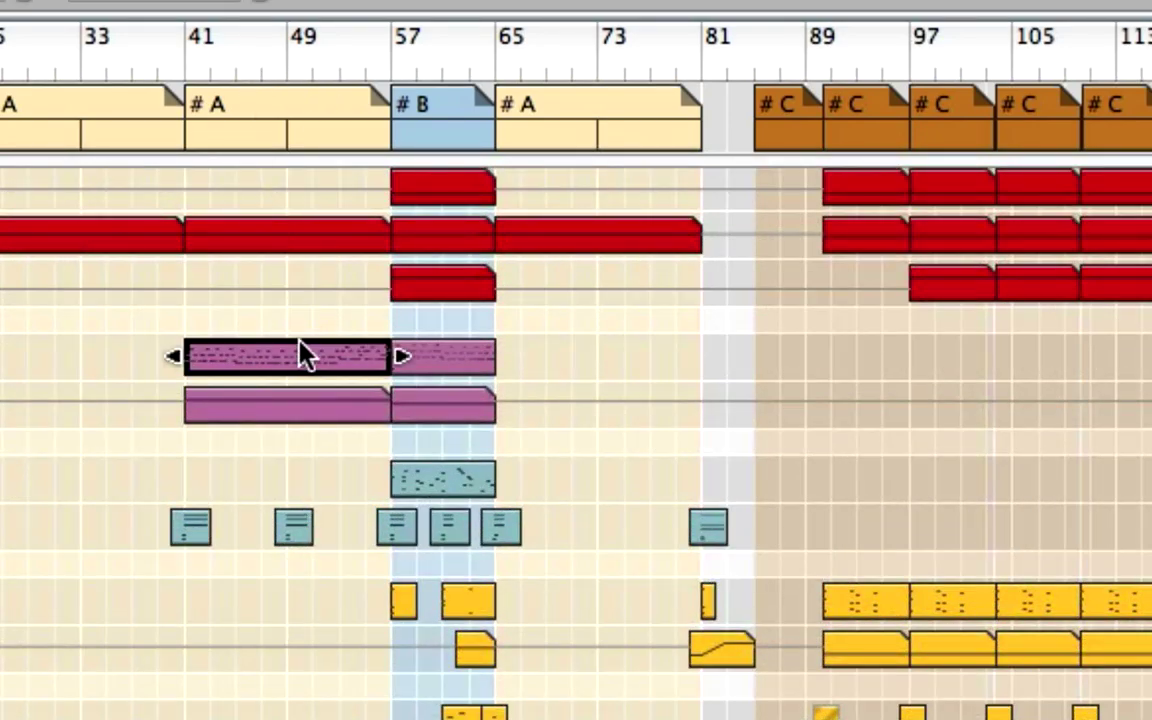
{"action": "key", "text": "ctrl+="}
{"action": "key", "text": "space"}
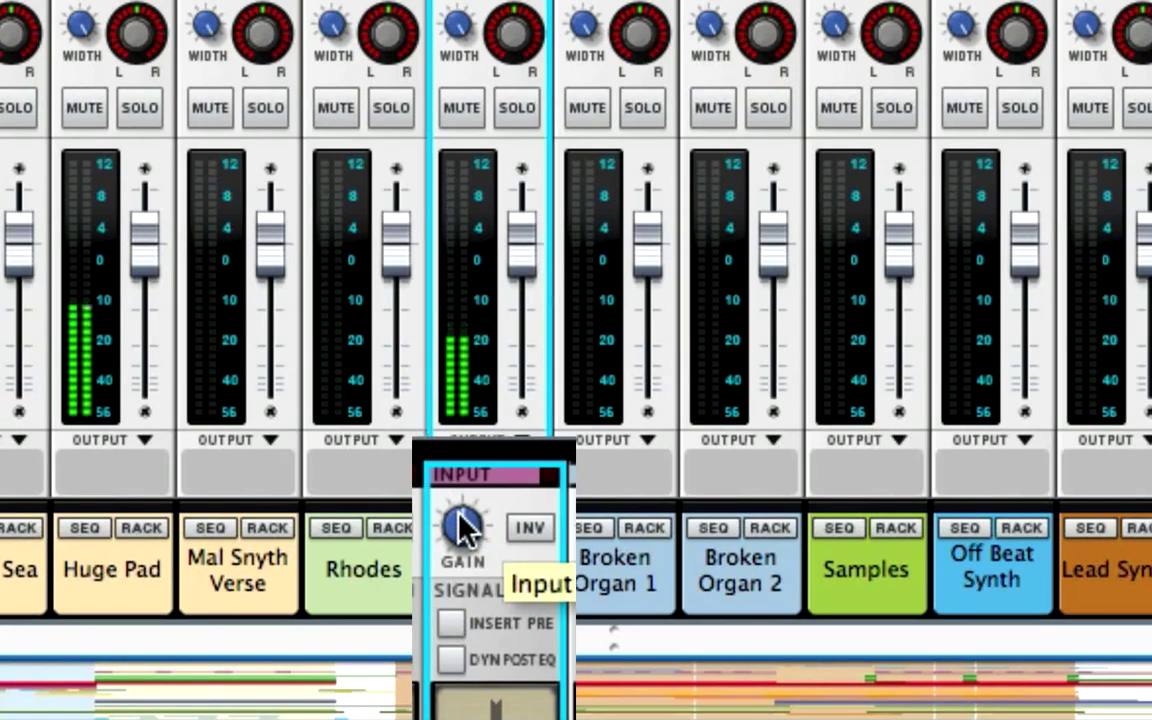
Step: Raise the Piano channel's input gain and compare its level with the neighbouring channels
{"action": "left_click_drag", "start_coordinate": [466, 530], "coordinate": [446, 515]}
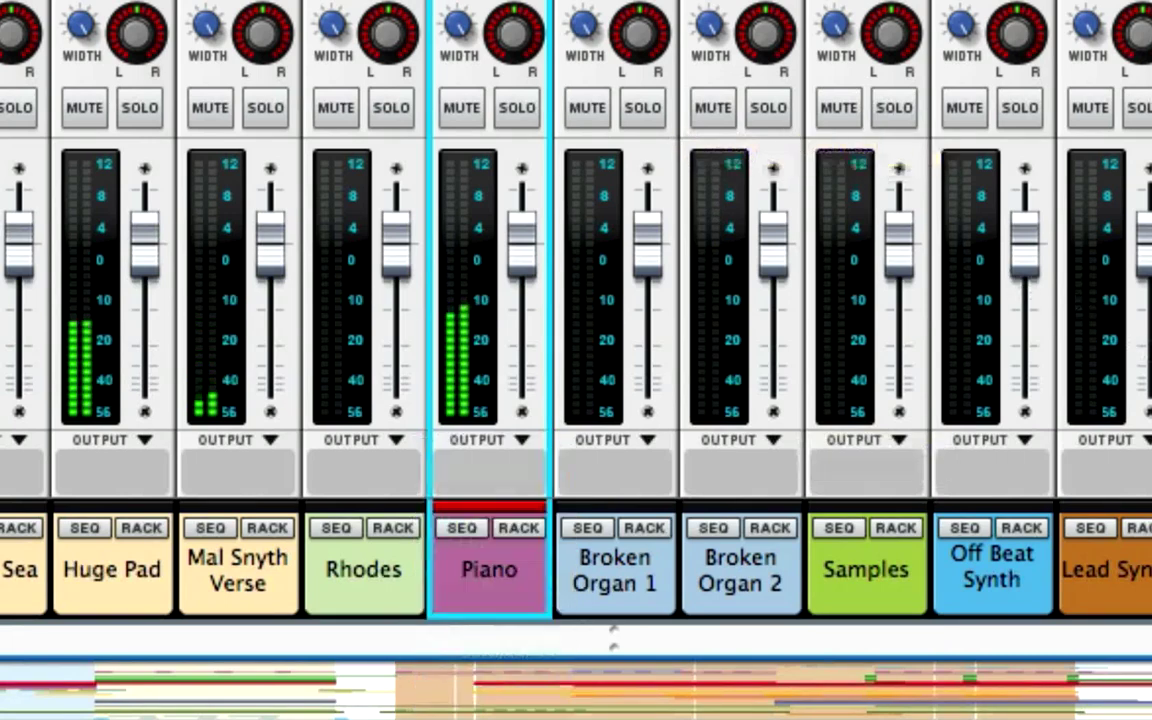
{"action": "scroll", "coordinate": [1131, 314], "scroll_direction": "right", "scroll_amount": 2}
{"action": "scroll", "coordinate": [1131, 314], "scroll_direction": "right", "scroll_amount": 2}
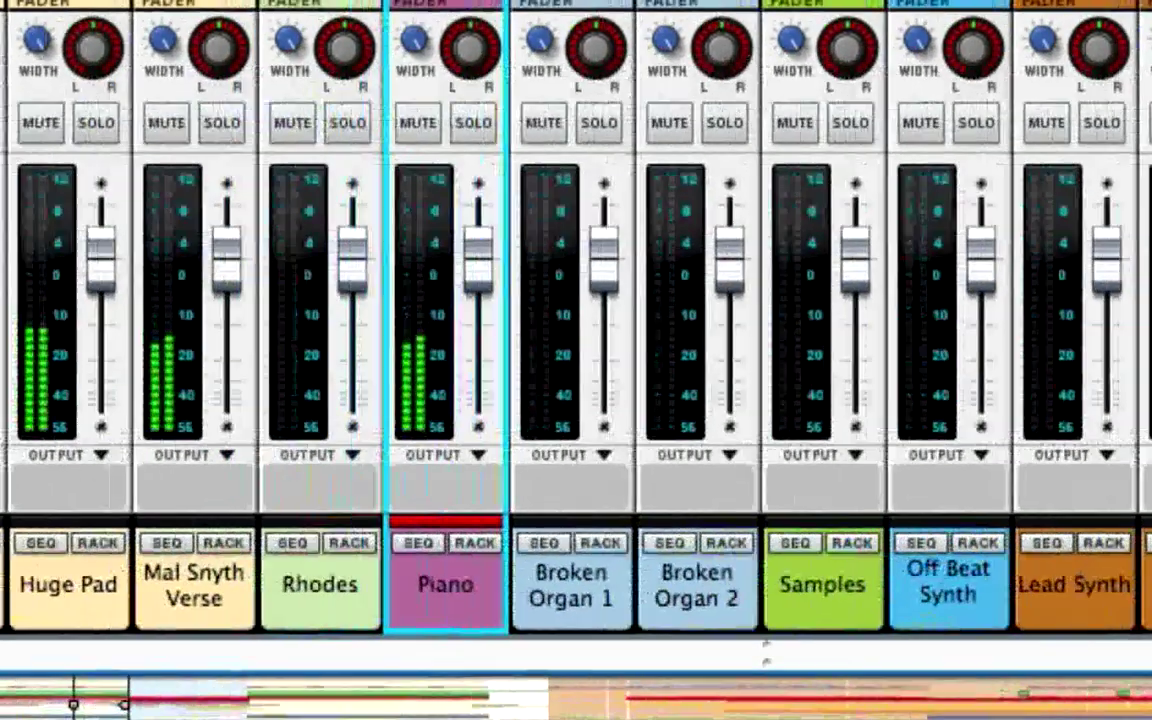
{"action": "left_click", "coordinate": [118, 490]}
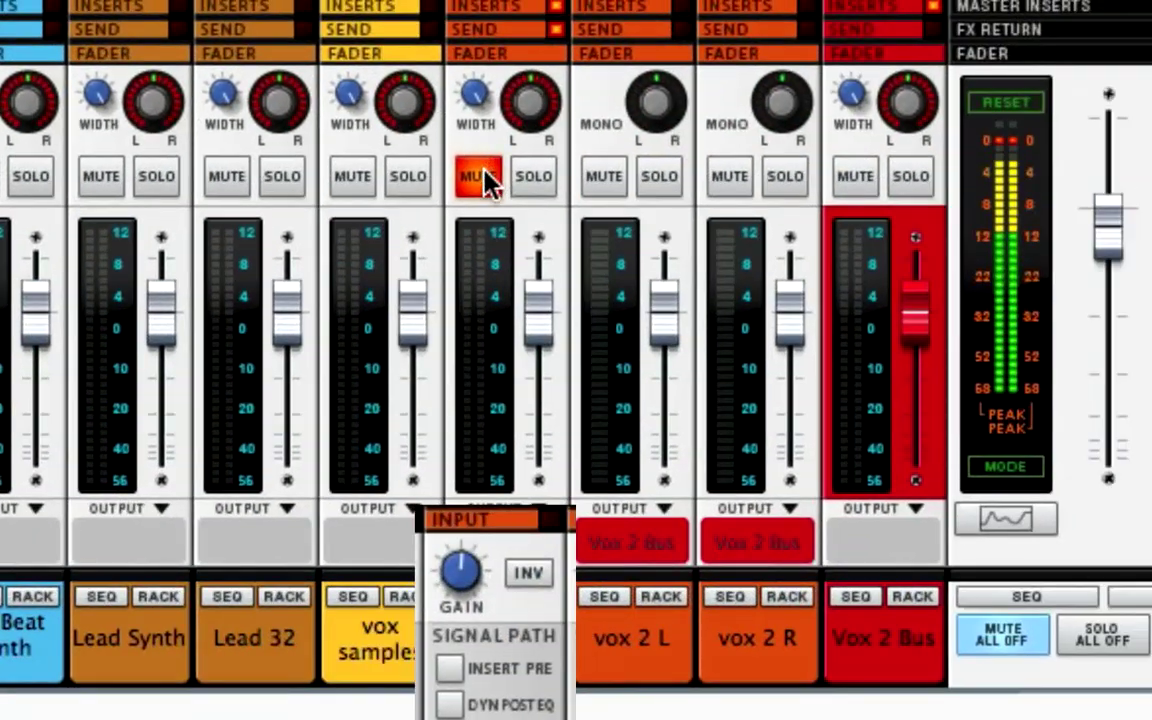
Step: Unmute the Lead Vox channel and lower its input gain, resetting the fader after trying it at about -11.4 dB
{"action": "left_click", "coordinate": [487, 177]}
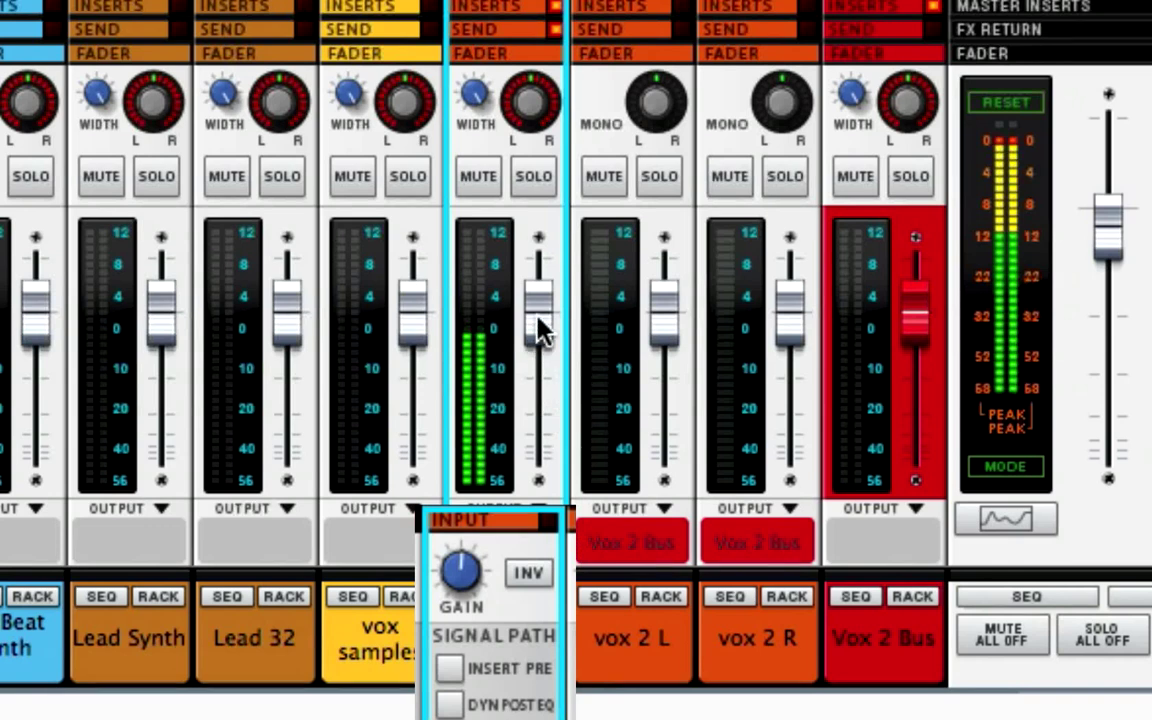
{"action": "left_click_drag", "start_coordinate": [537, 318], "coordinate": [537, 371]}
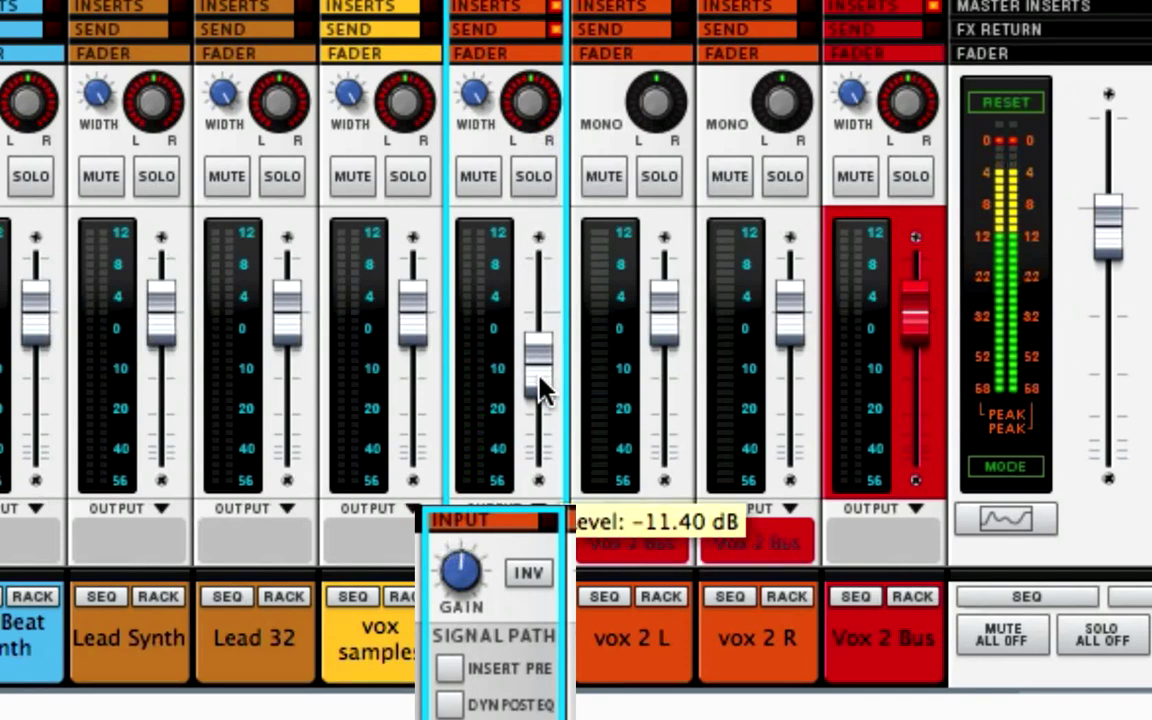
{"action": "left_click", "coordinate": [540, 388], "text": "ctrl"}
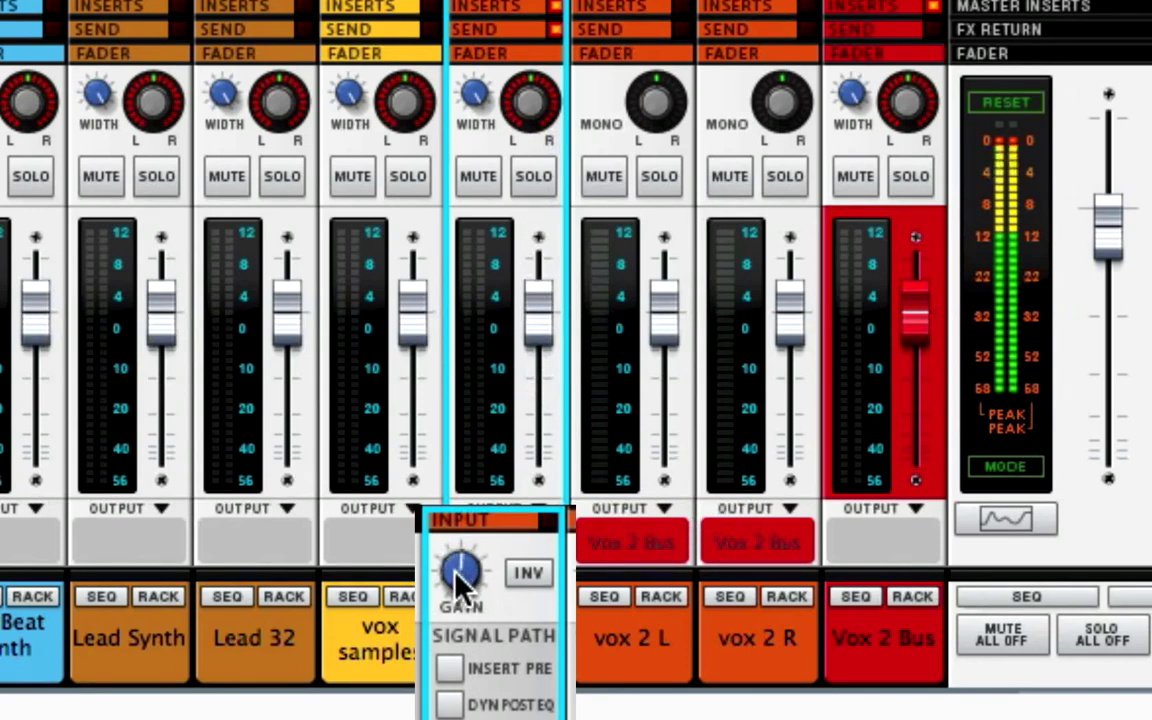
{"action": "left_click_drag", "start_coordinate": [457, 578], "coordinate": [457, 592]}
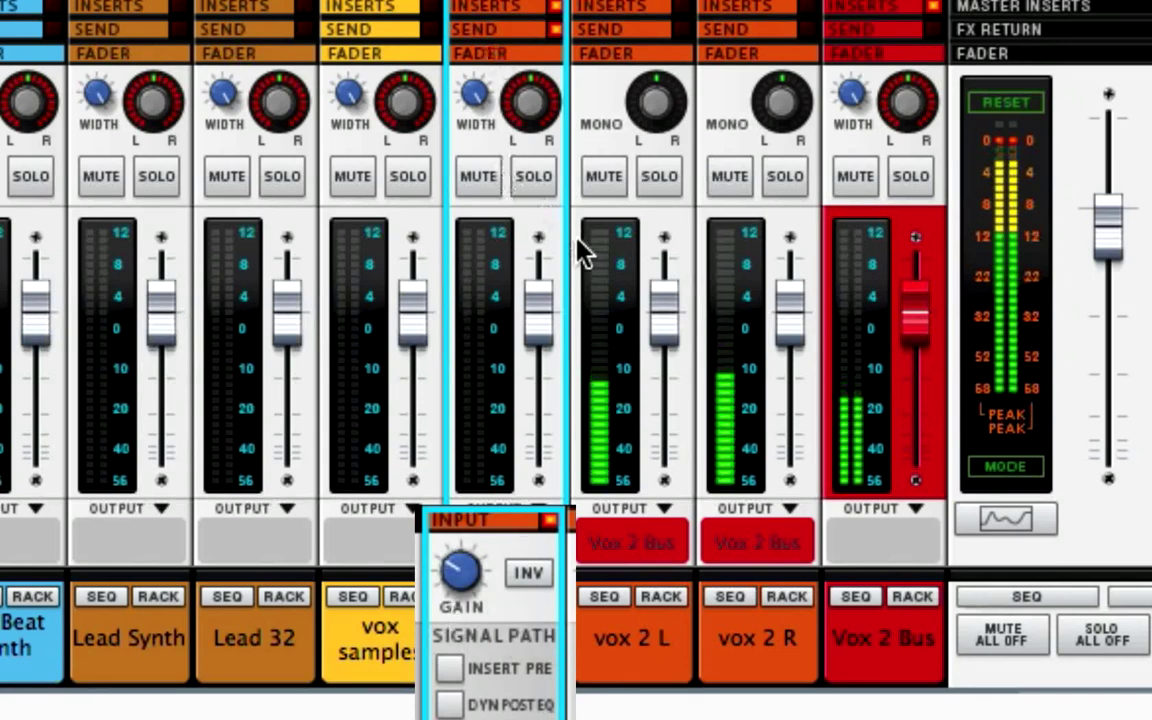
{"action": "mouse_move", "coordinate": [535, 325]}
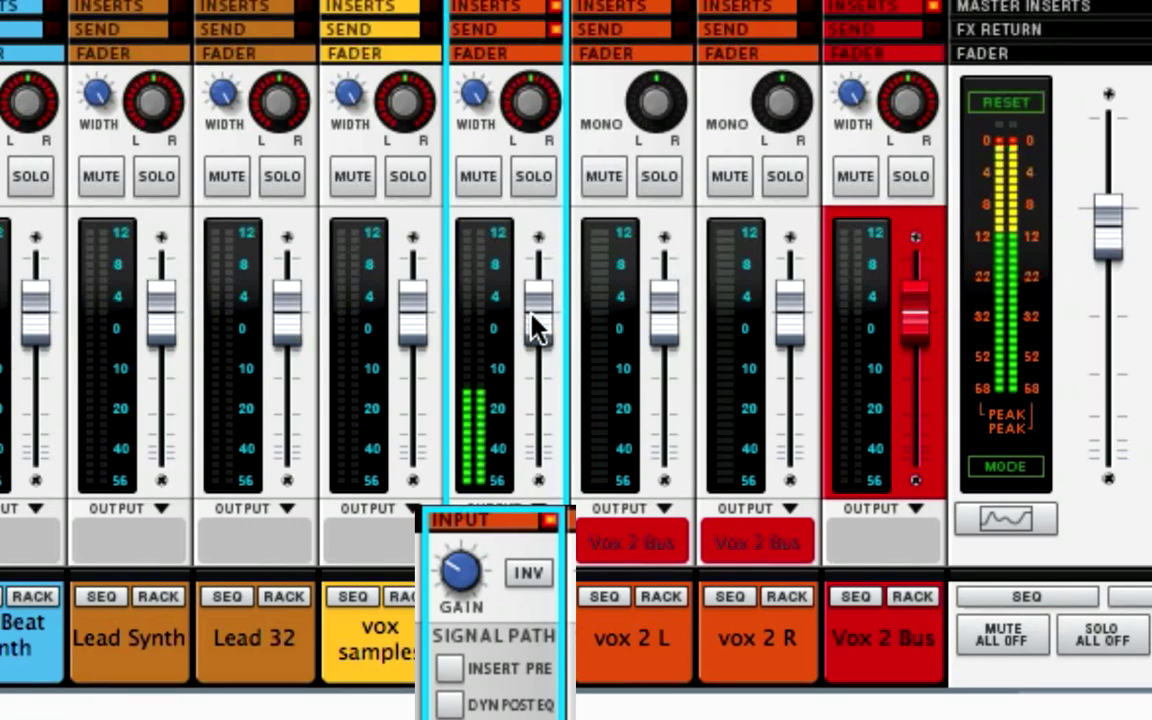
{"action": "mouse_move", "coordinate": [530, 316]}
{"action": "left_mouse_down"}
{"action": "mouse_move", "coordinate": [535, 355]}
{"action": "mouse_move", "coordinate": [531, 281]}
{"action": "mouse_move", "coordinate": [535, 341]}
{"action": "mouse_move", "coordinate": [535, 314]}
{"action": "left_mouse_up"}
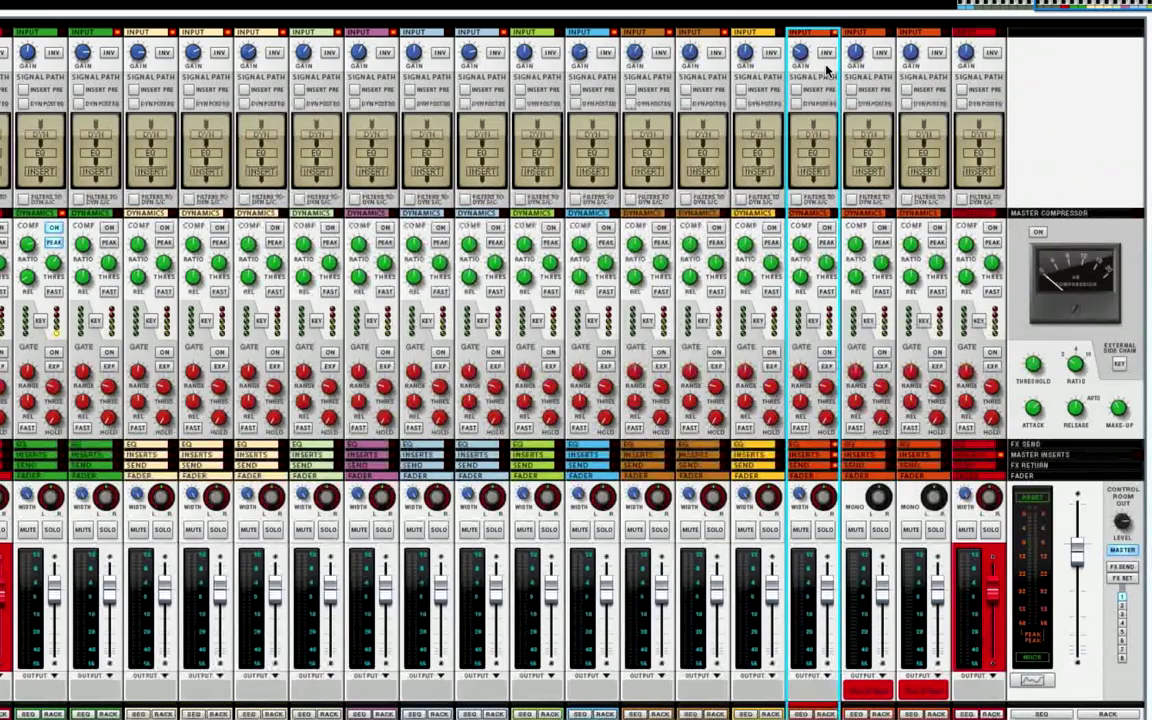
Step: Enable the master compressor, set its ratio to 4:1 and shorten its release time
{"action": "scroll", "coordinate": [490, 385], "scroll_direction": "right", "scroll_amount": 8}
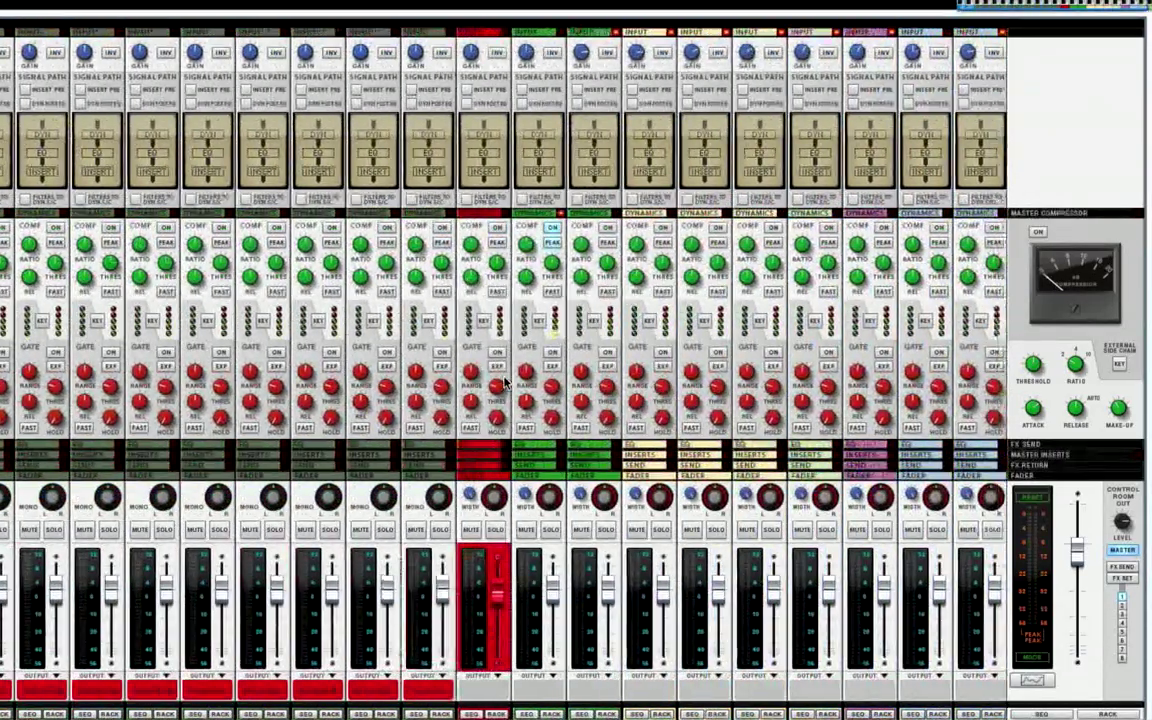
{"action": "scroll", "coordinate": [505, 383], "scroll_direction": "right", "scroll_amount": 10}
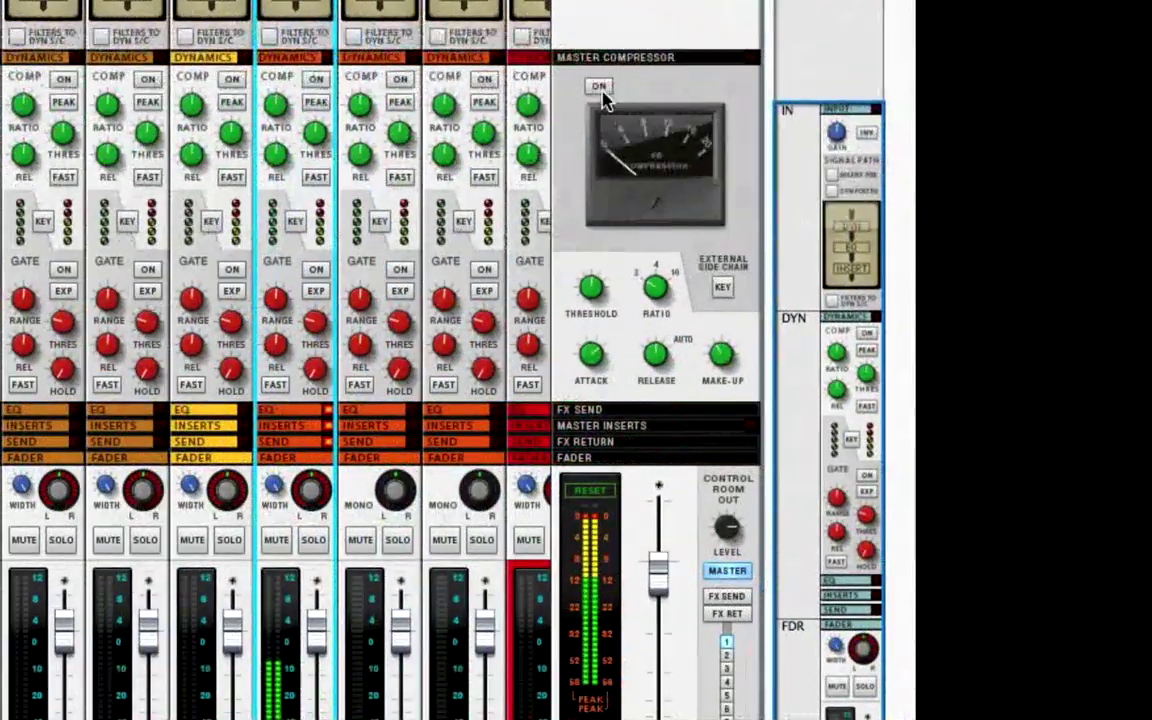
{"action": "left_click", "coordinate": [729, 130]}
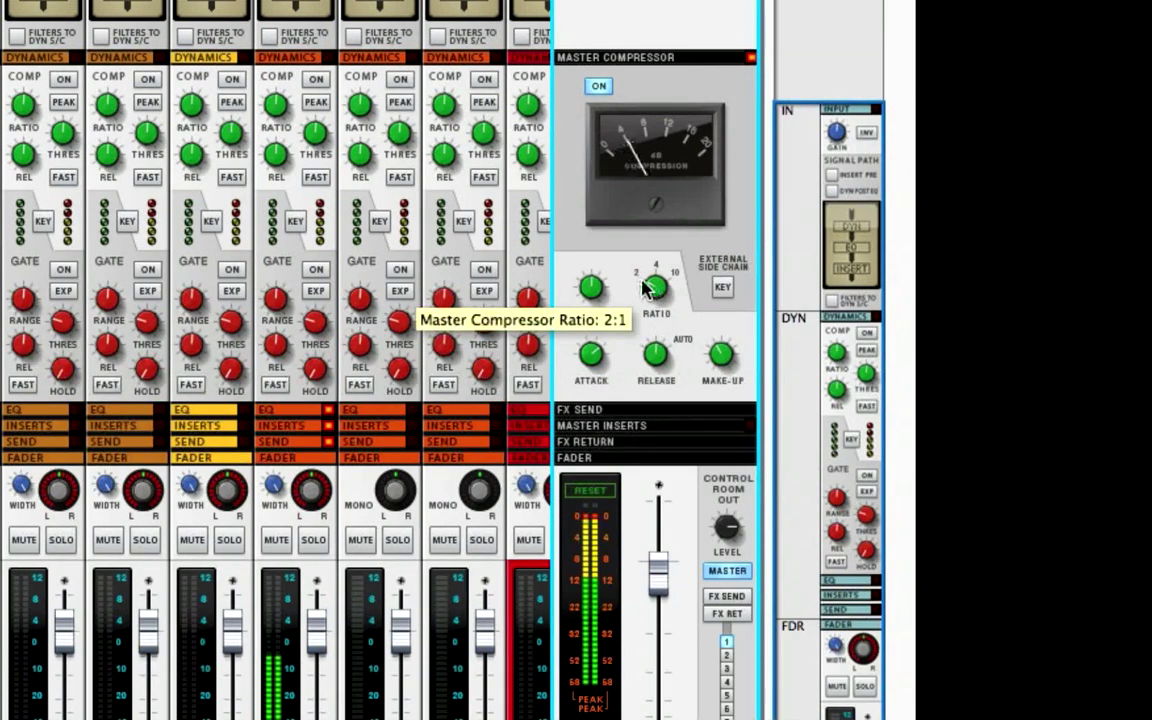
{"action": "left_click_drag", "start_coordinate": [652, 289], "coordinate": [638, 274]}
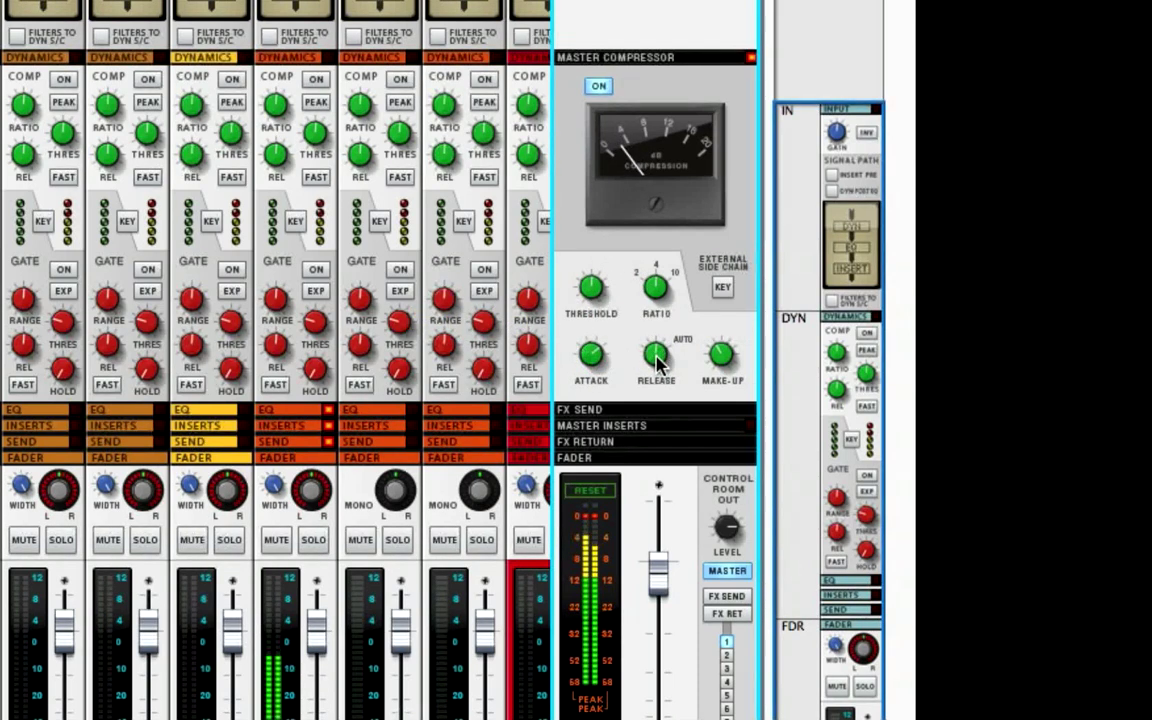
{"action": "left_click_drag", "start_coordinate": [656, 353], "coordinate": [627, 443]}
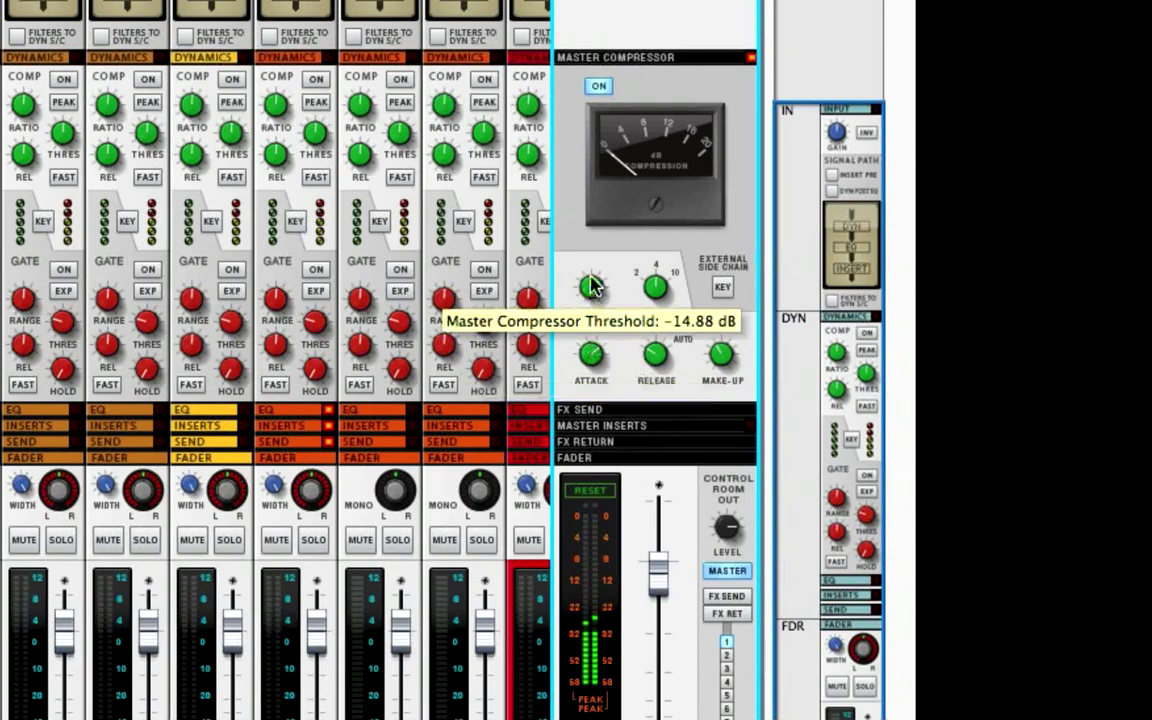
Step: Raise the master compressor's threshold to just below 0 dB and lower the master fader
{"action": "left_click_drag", "start_coordinate": [593, 289], "coordinate": [522, 192]}
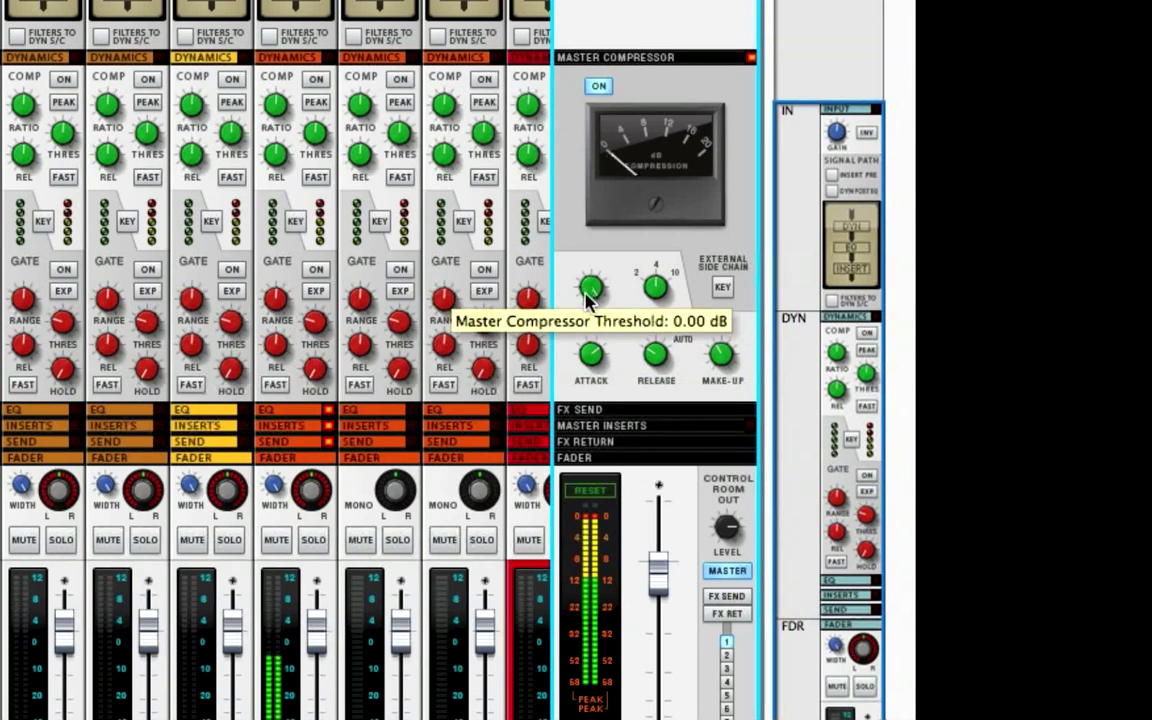
{"action": "left_click_drag", "start_coordinate": [590, 291], "coordinate": [585, 298]}
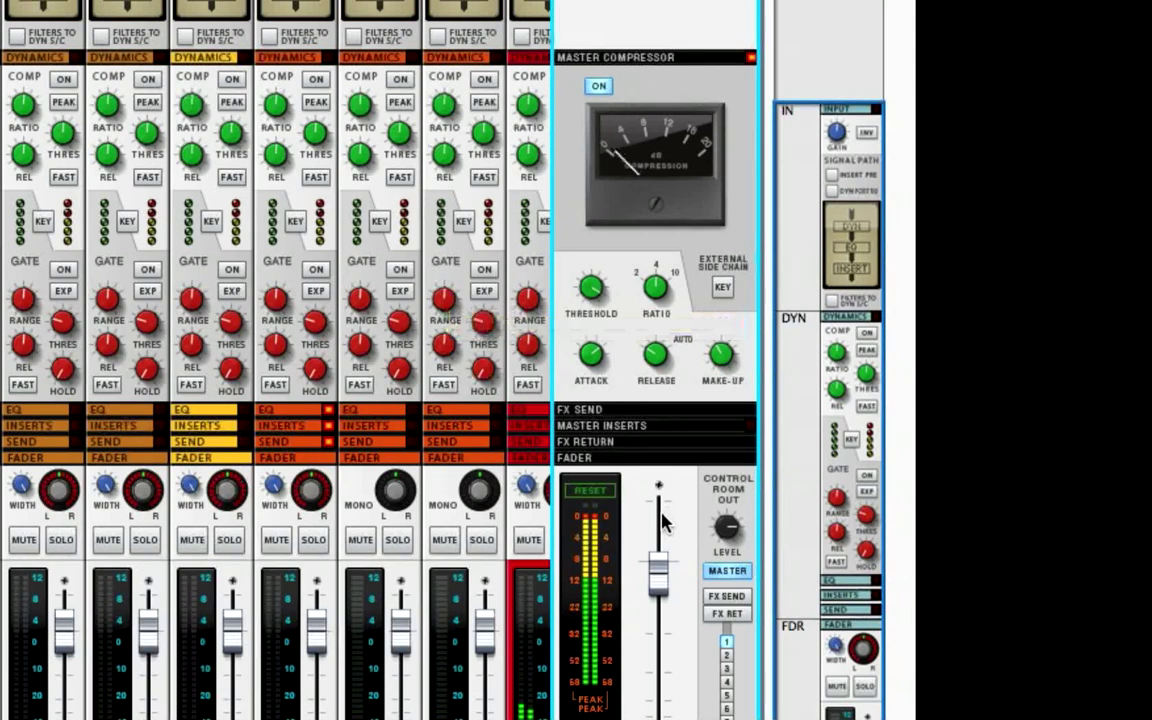
{"action": "left_click_drag", "start_coordinate": [658, 583], "coordinate": [667, 630]}
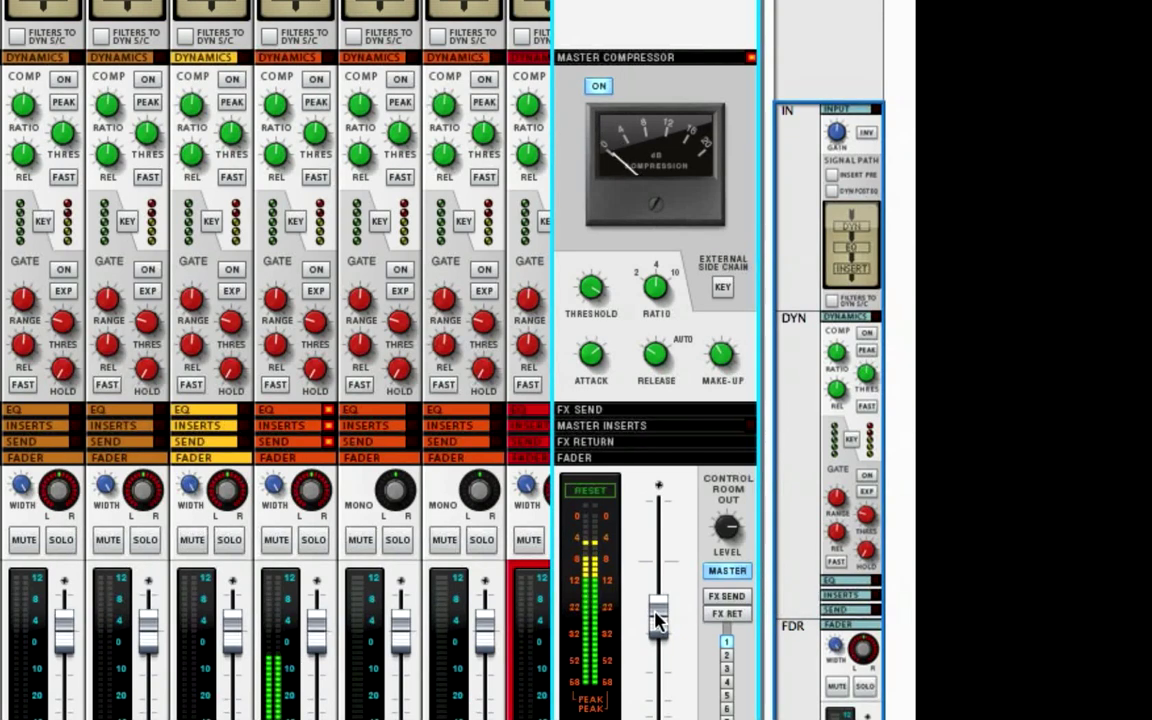
Step: Compare the master output with the compressor on and off, and set its make-up gain to about 0.67 dB
{"action": "left_click", "coordinate": [596, 88]}
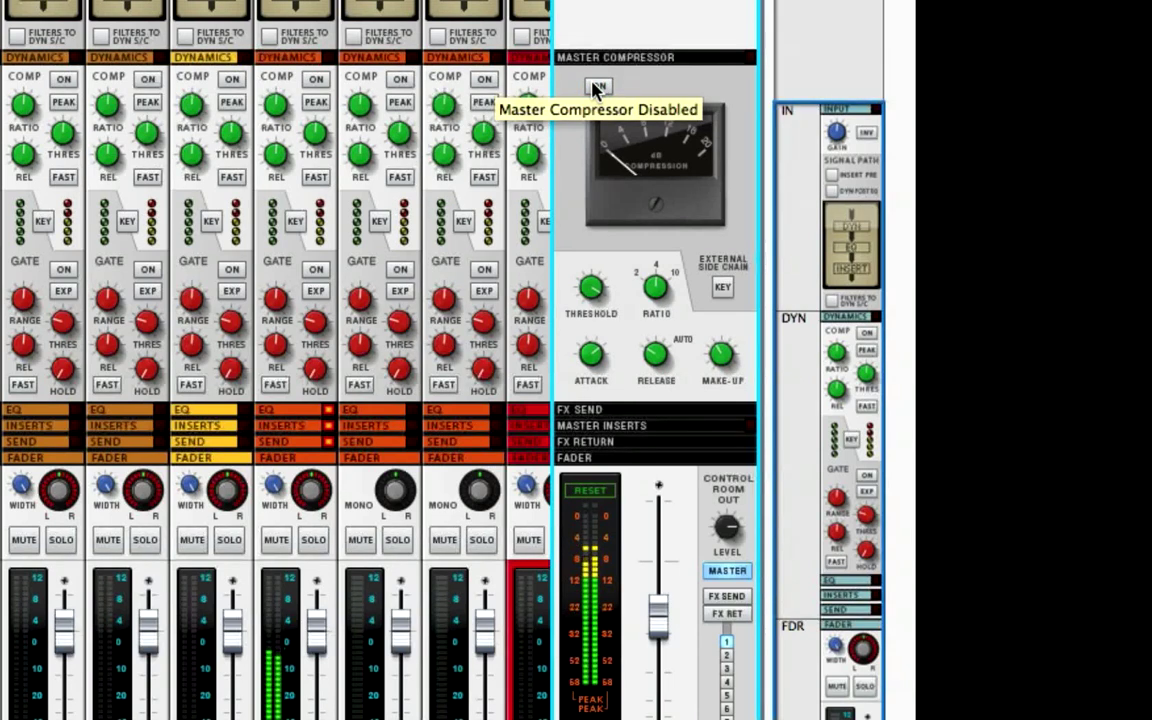
{"action": "left_click", "coordinate": [596, 88]}
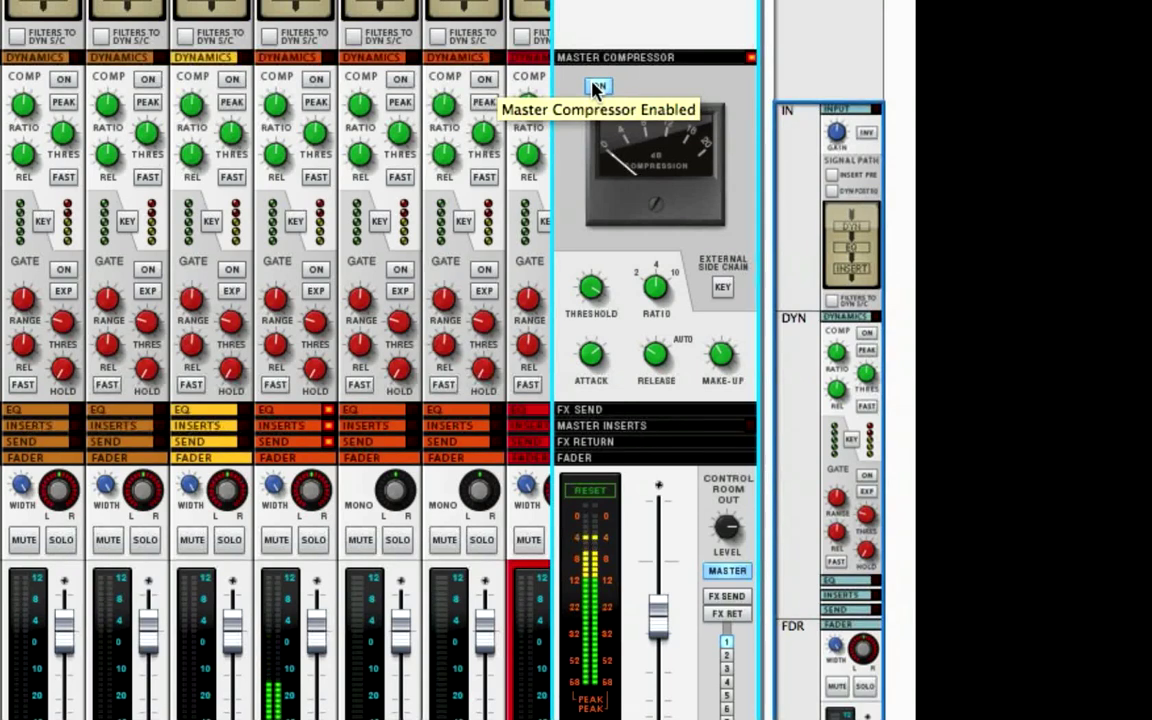
{"action": "left_click", "coordinate": [596, 88]}
{"action": "left_click", "coordinate": [596, 88]}
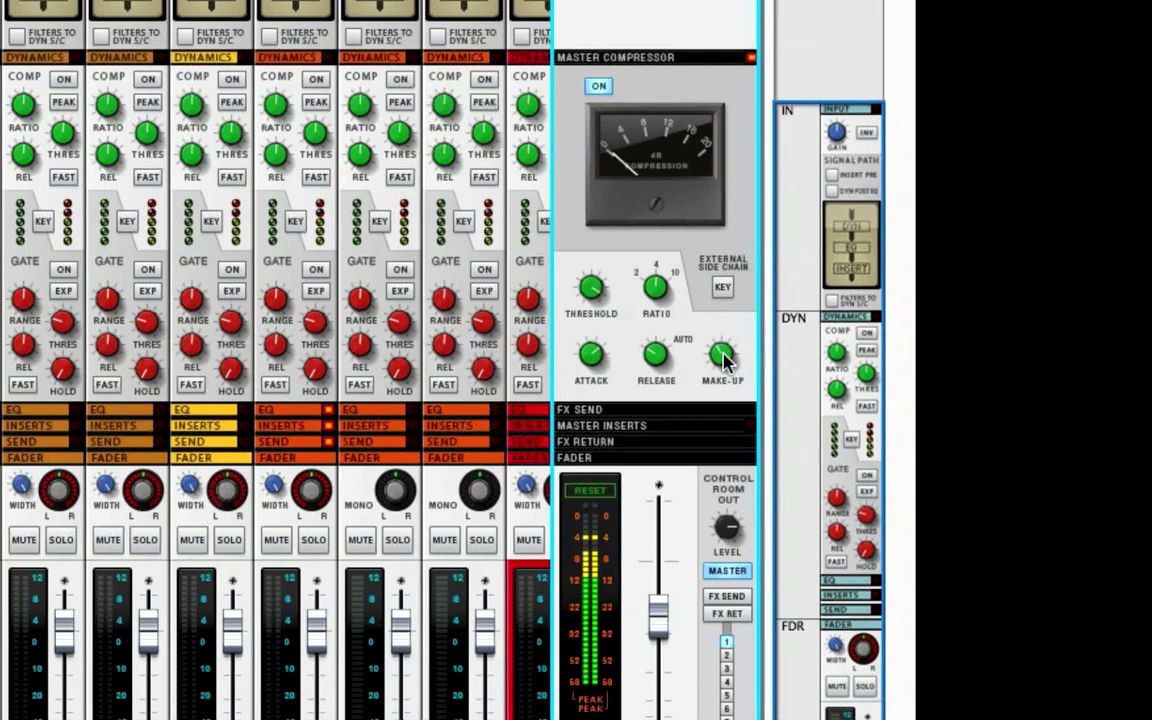
{"action": "mouse_move", "coordinate": [725, 360]}
{"action": "left_click_drag", "start_coordinate": [725, 362], "coordinate": [726, 370]}
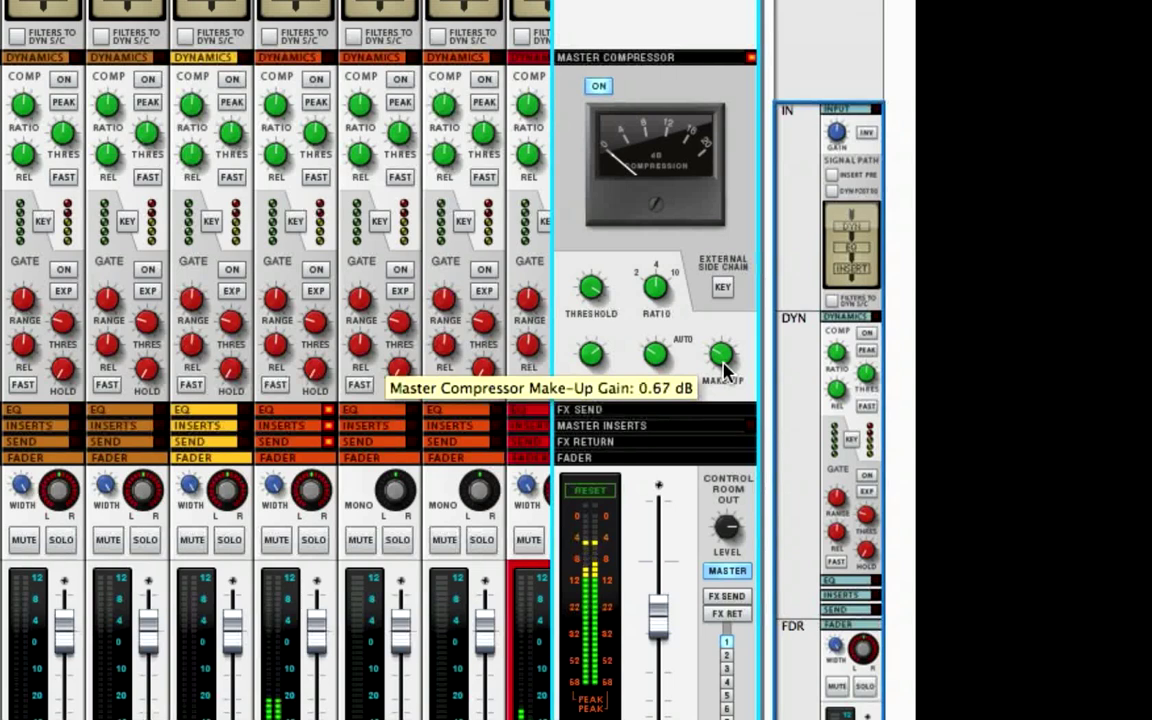
{"action": "left_click", "coordinate": [599, 87]}
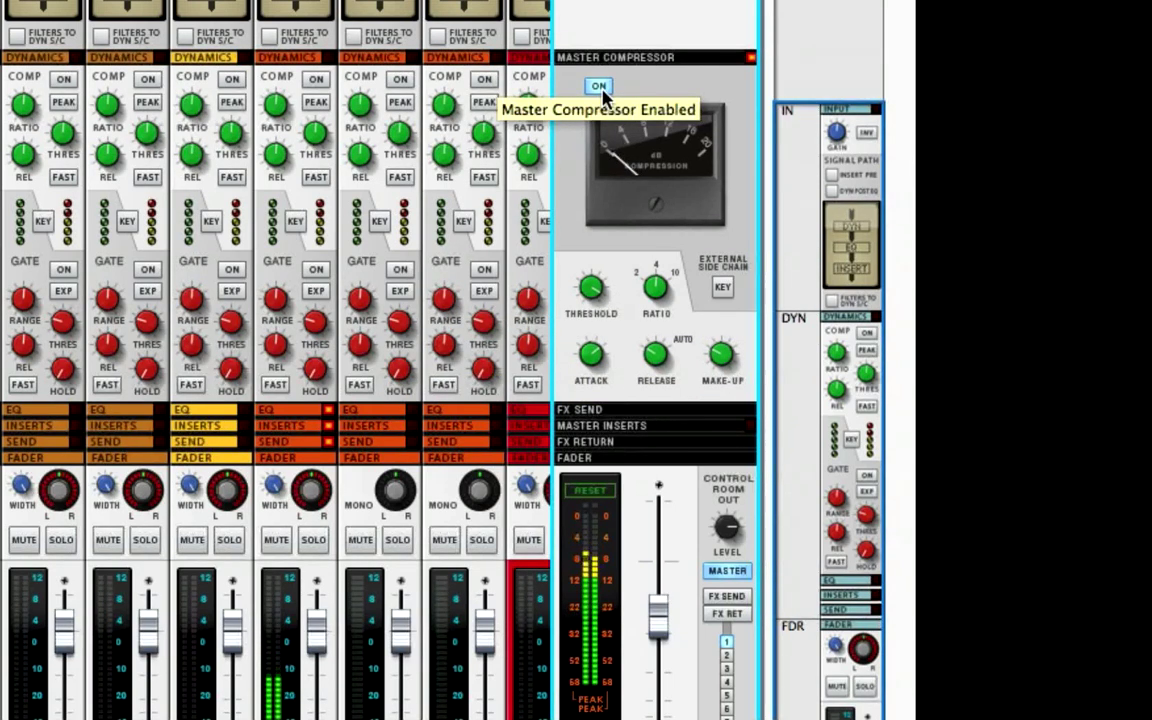
{"action": "left_click", "coordinate": [600, 88]}
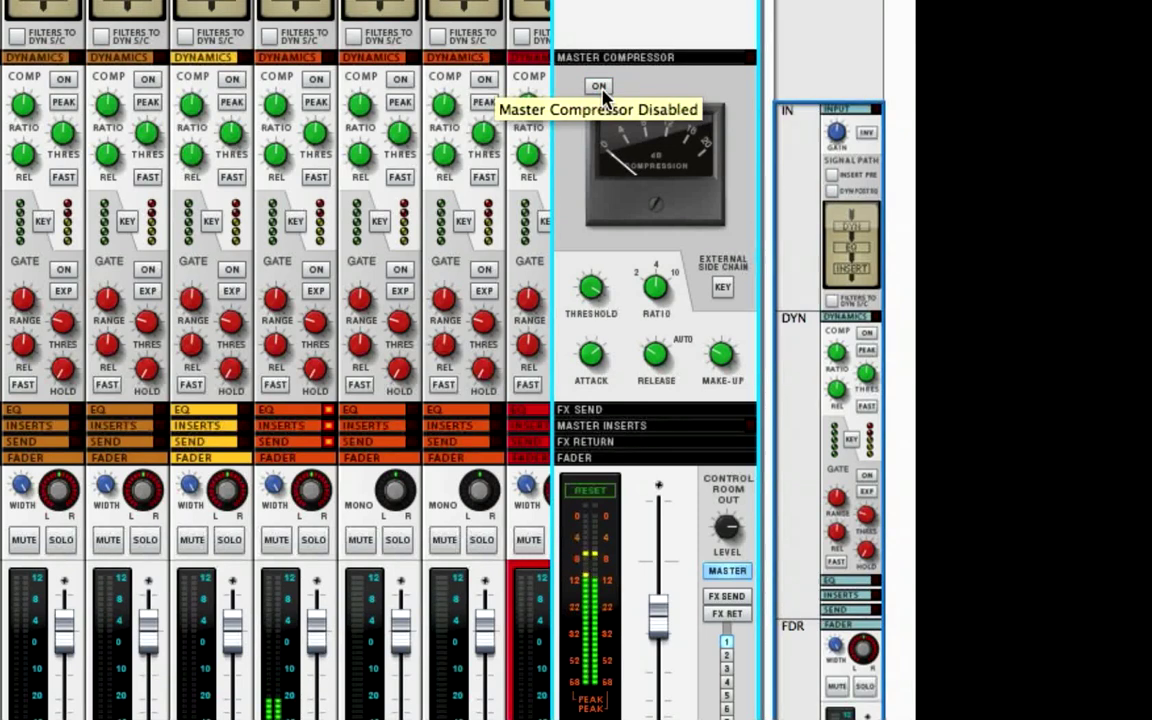
Step: Compare the master output with the master compressor on and off, leave it off and adjust the control room level
{"action": "left_click", "coordinate": [600, 88]}
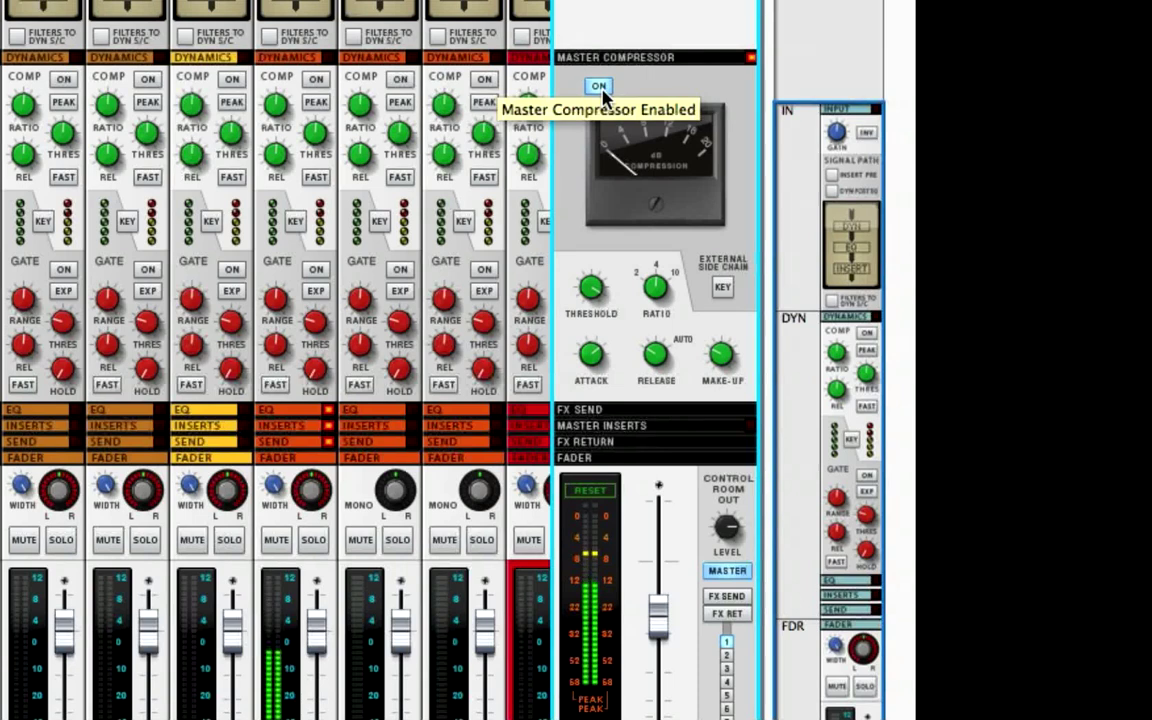
{"action": "left_click", "coordinate": [600, 88]}
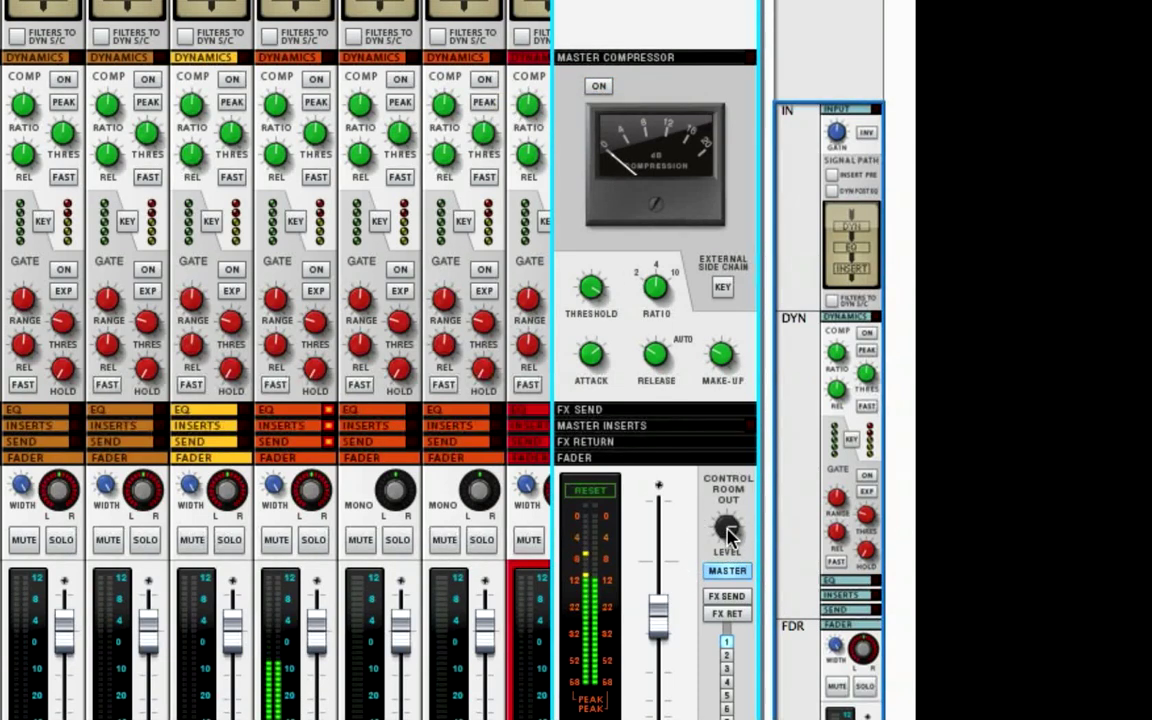
{"action": "left_click_drag", "start_coordinate": [728, 535], "coordinate": [722, 516]}
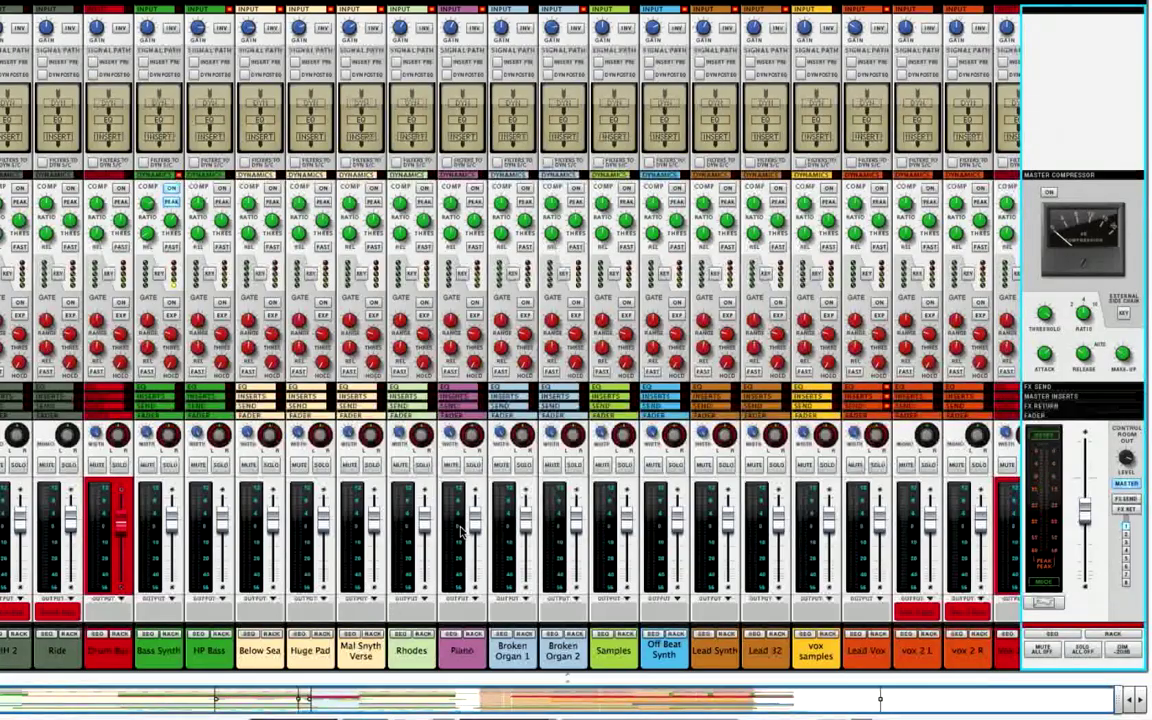
{"action": "scroll", "coordinate": [462, 530], "scroll_direction": "left", "scroll_amount": 8}
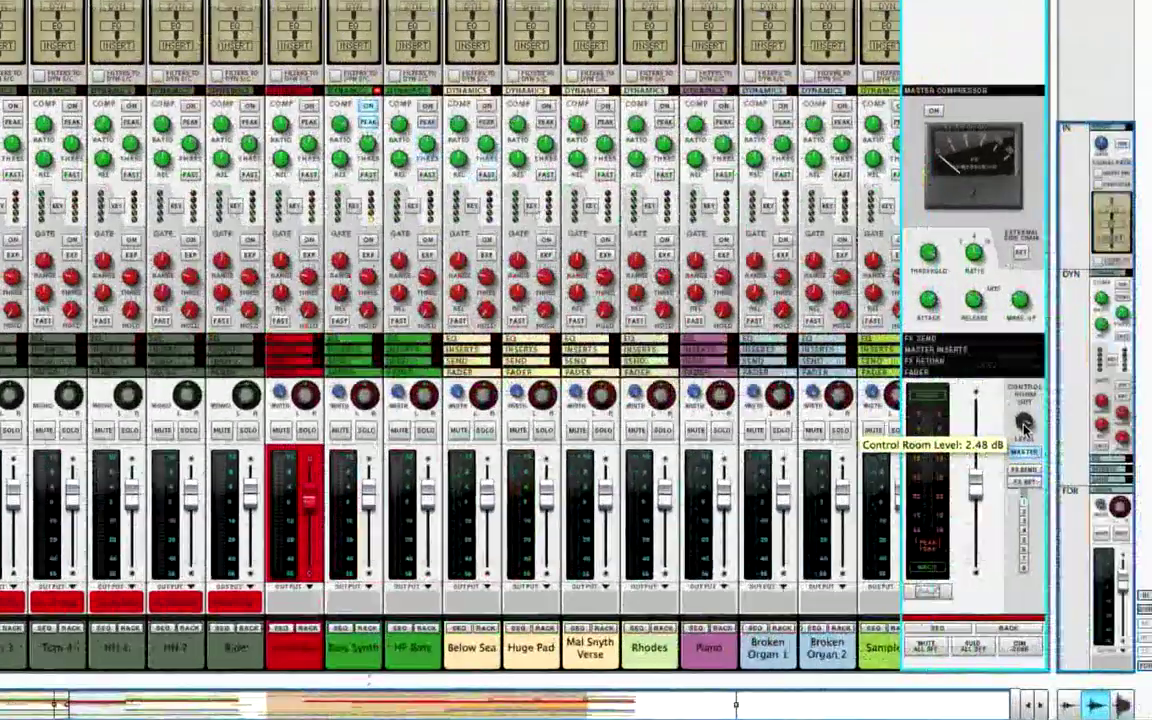
{"action": "left_click_drag", "start_coordinate": [1022, 421], "coordinate": [1013, 441]}
Step: On the rear of the rack, reroute both audio output cables from the Master Section's Ctrl Room Out to Master Out
{"action": "left_click_drag", "start_coordinate": [650, 325], "coordinate": [648, 295]}
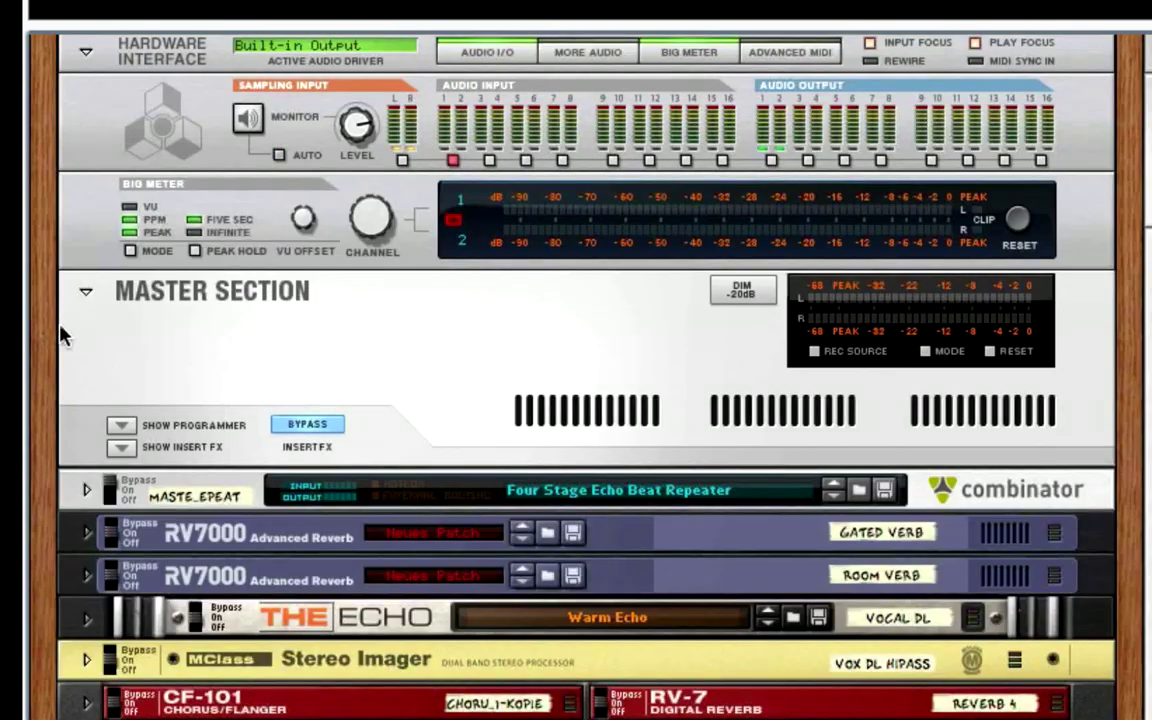
{"action": "left_click", "coordinate": [224, 378]}
{"action": "key", "text": "Tab"}
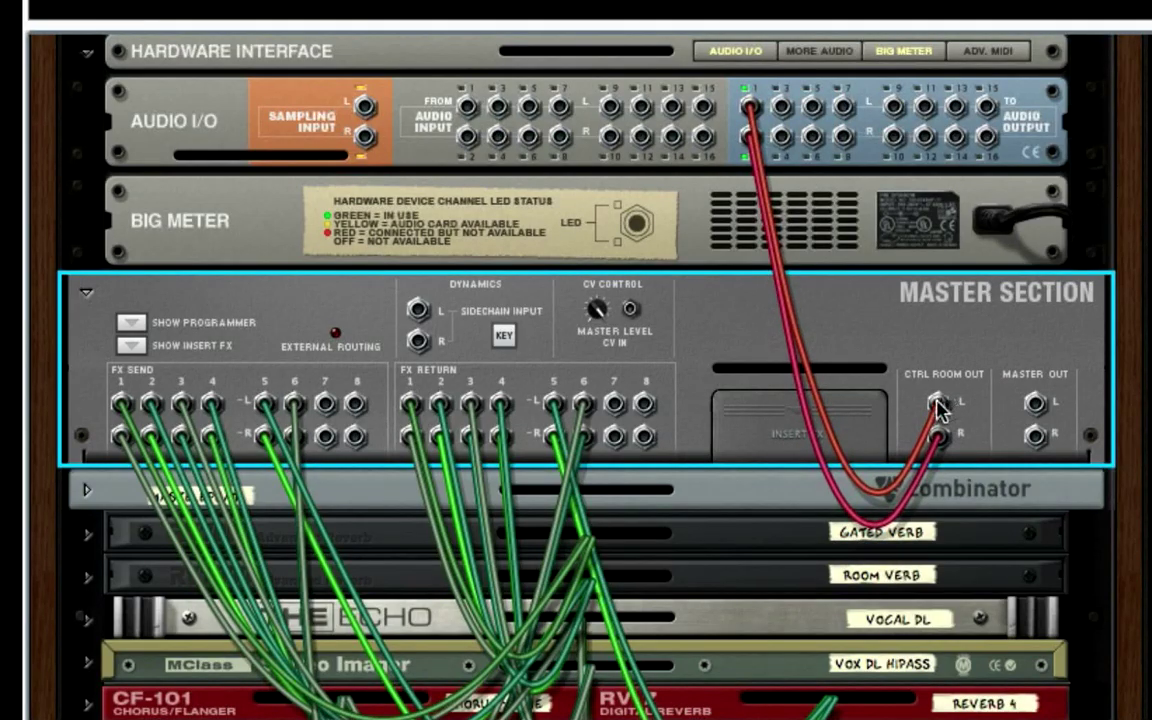
{"action": "left_click_drag", "start_coordinate": [939, 404], "coordinate": [1036, 414]}
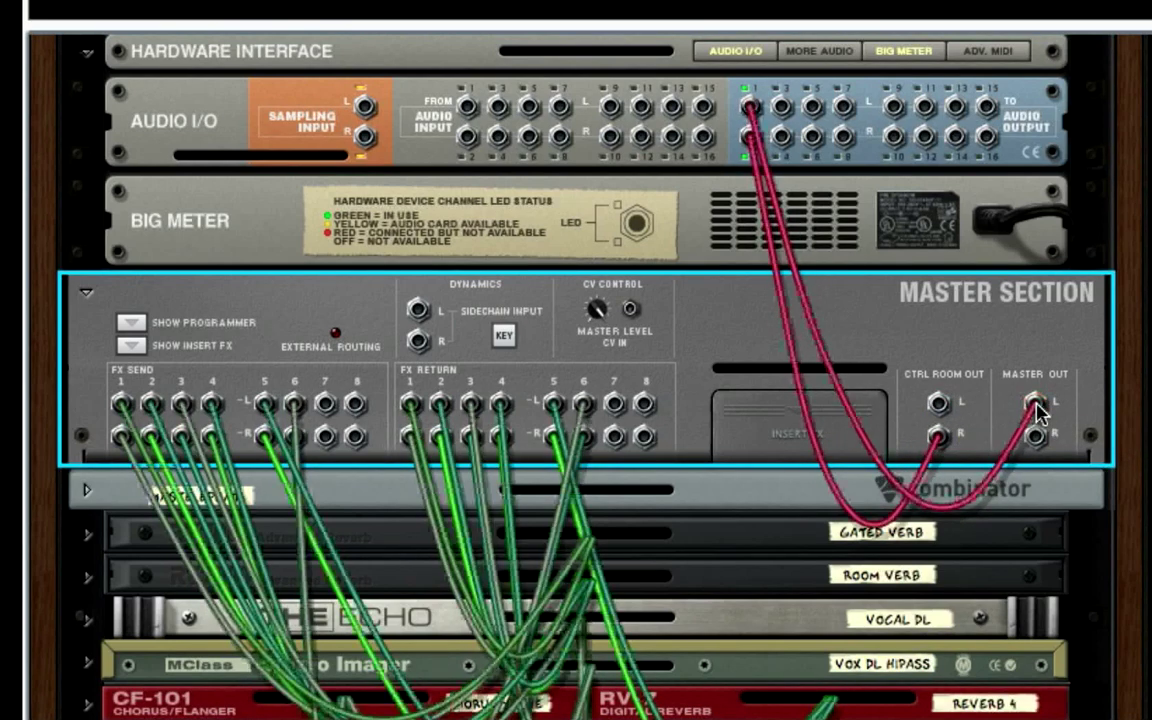
{"action": "left_click_drag", "start_coordinate": [938, 440], "coordinate": [1036, 437]}
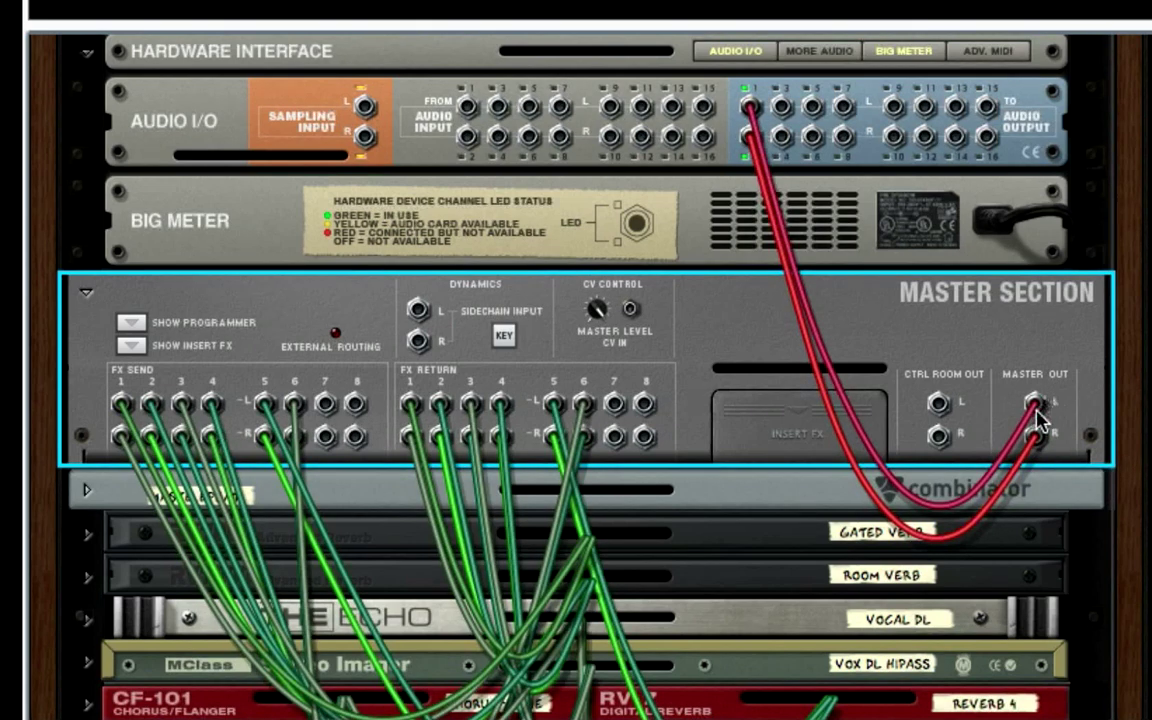
Step: Reconnect both audio output cables to the Master Section's Ctrl Room Out and turn the rack back to its front
{"action": "left_click_drag", "start_coordinate": [1036, 405], "coordinate": [939, 403]}
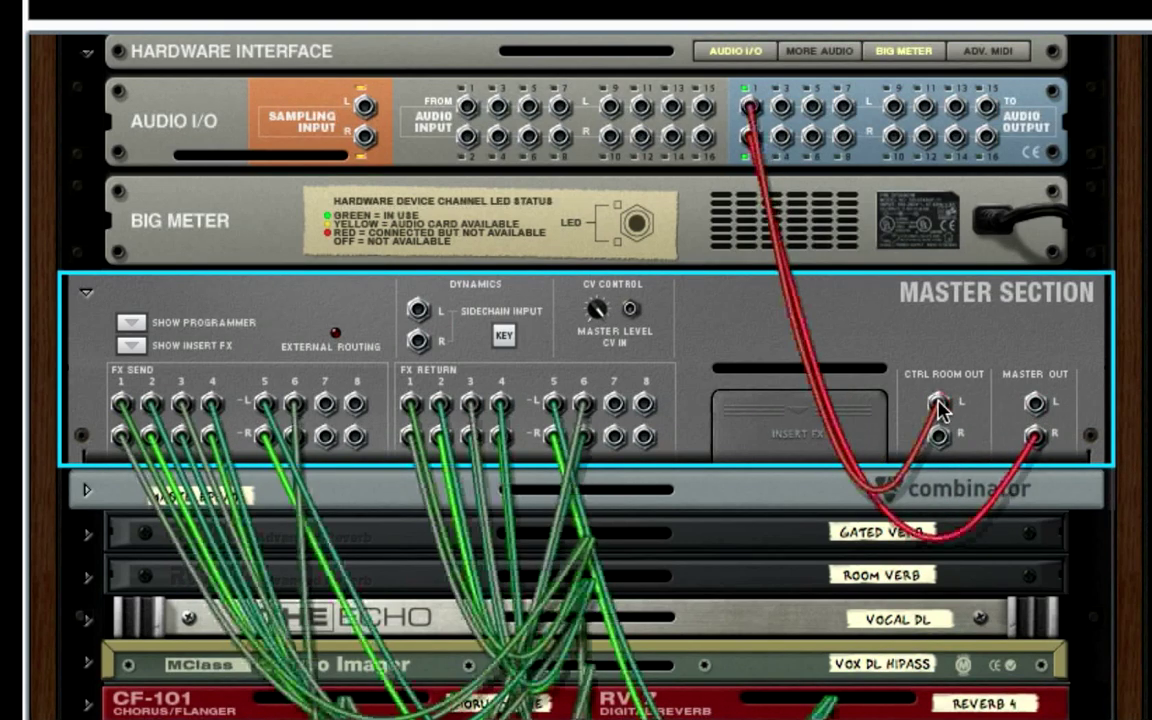
{"action": "left_click_drag", "start_coordinate": [1035, 436], "coordinate": [939, 437]}
{"action": "key", "text": "Tab"}
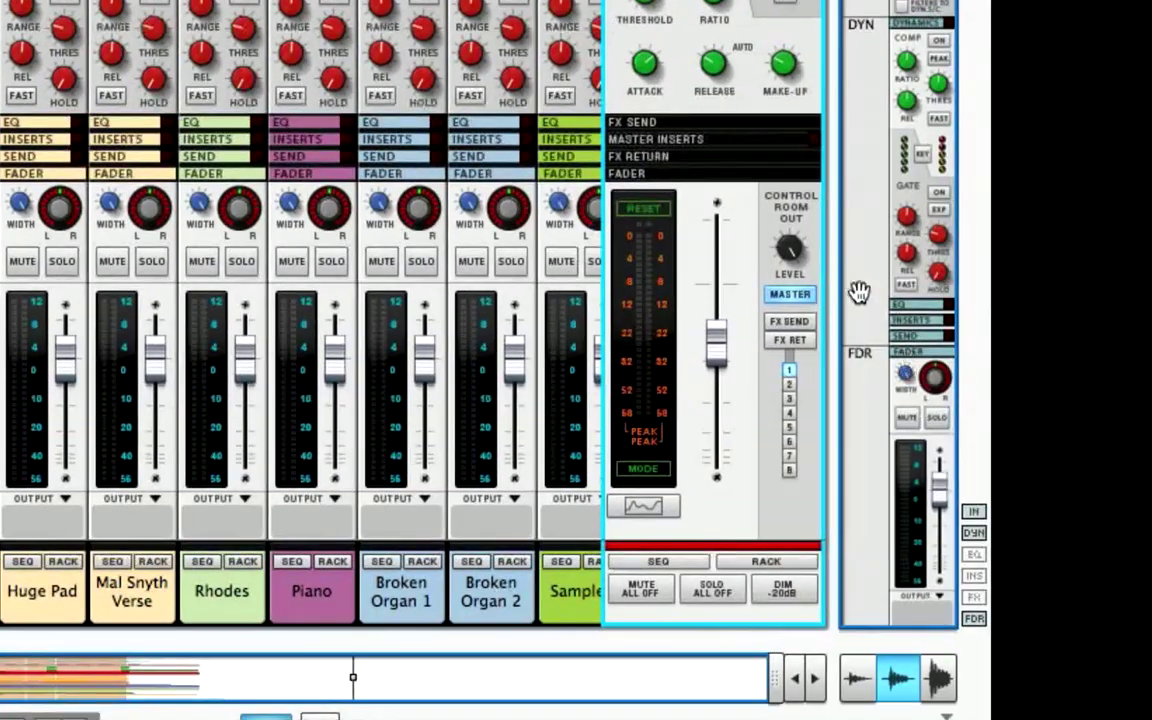
Step: Try a lower control room level against the master meter during playback, reset the level and raise it again
{"action": "mouse_move", "coordinate": [788, 255]}
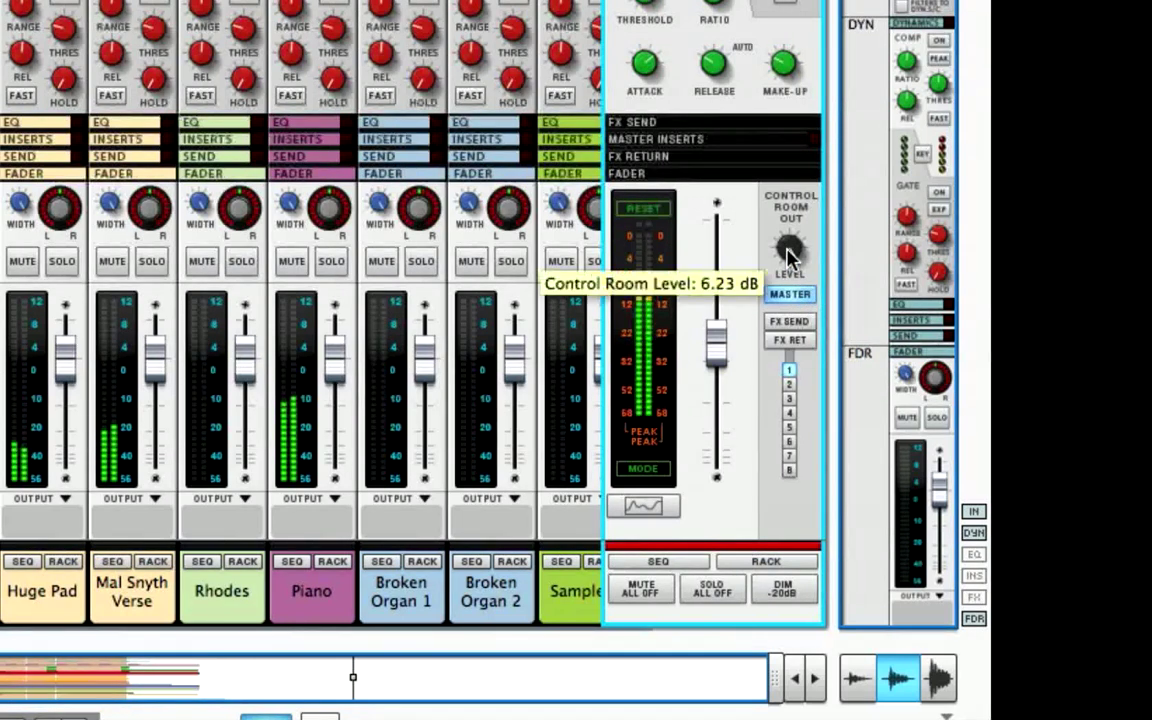
{"action": "mouse_move", "coordinate": [788, 255]}
{"action": "left_mouse_down"}
{"action": "mouse_move", "coordinate": [788, 300]}
{"action": "mouse_move", "coordinate": [782, 250]}
{"action": "mouse_move", "coordinate": [774, 286]}
{"action": "mouse_move", "coordinate": [776, 254]}
{"action": "mouse_move", "coordinate": [771, 270]}
{"action": "left_mouse_up"}
{"action": "mouse_move", "coordinate": [716, 358]}
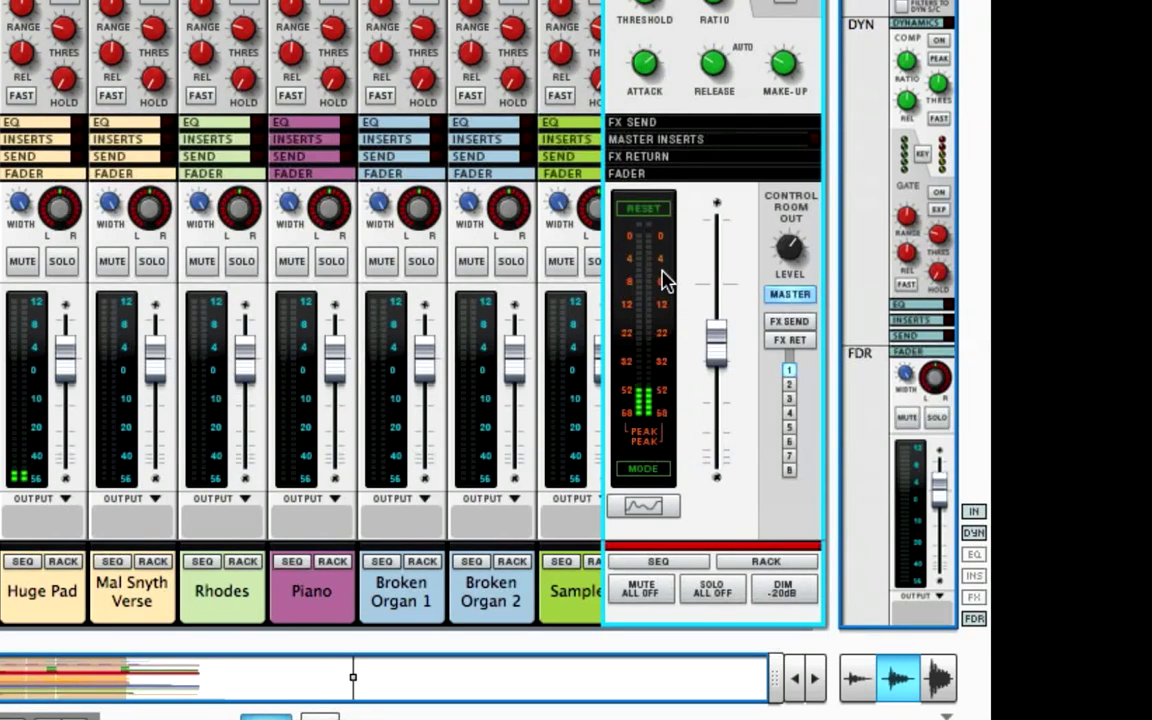
{"action": "left_click", "coordinate": [790, 255], "text": "ctrl"}
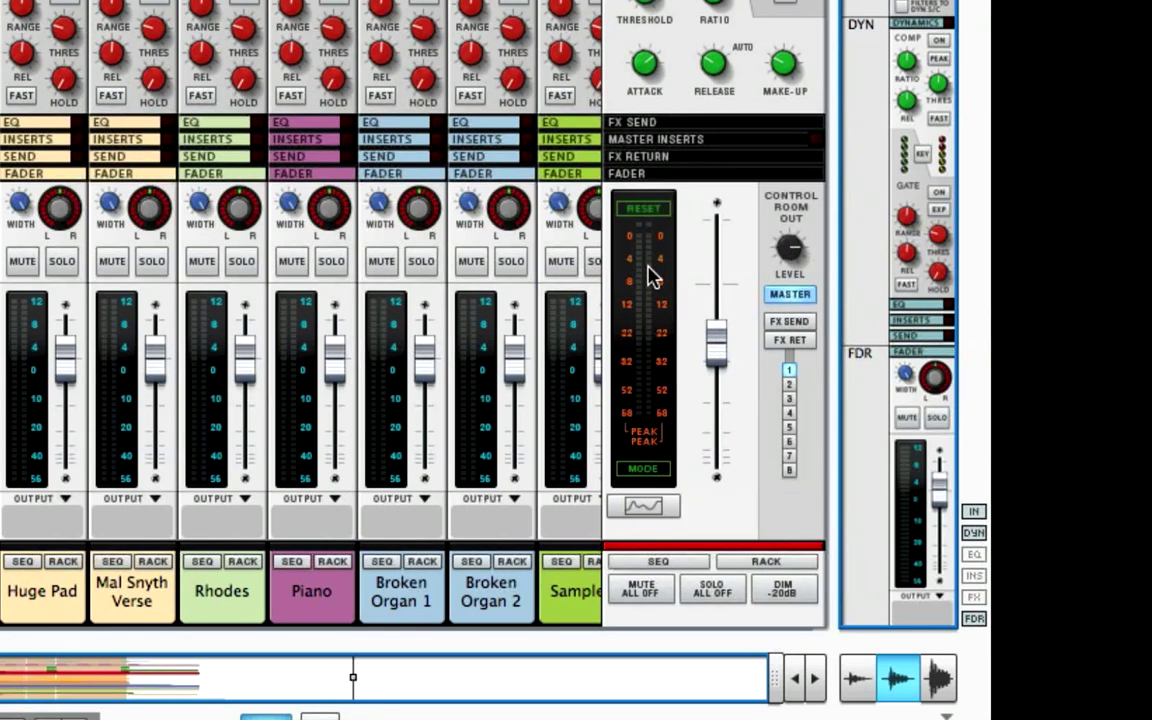
{"action": "key", "text": "space"}
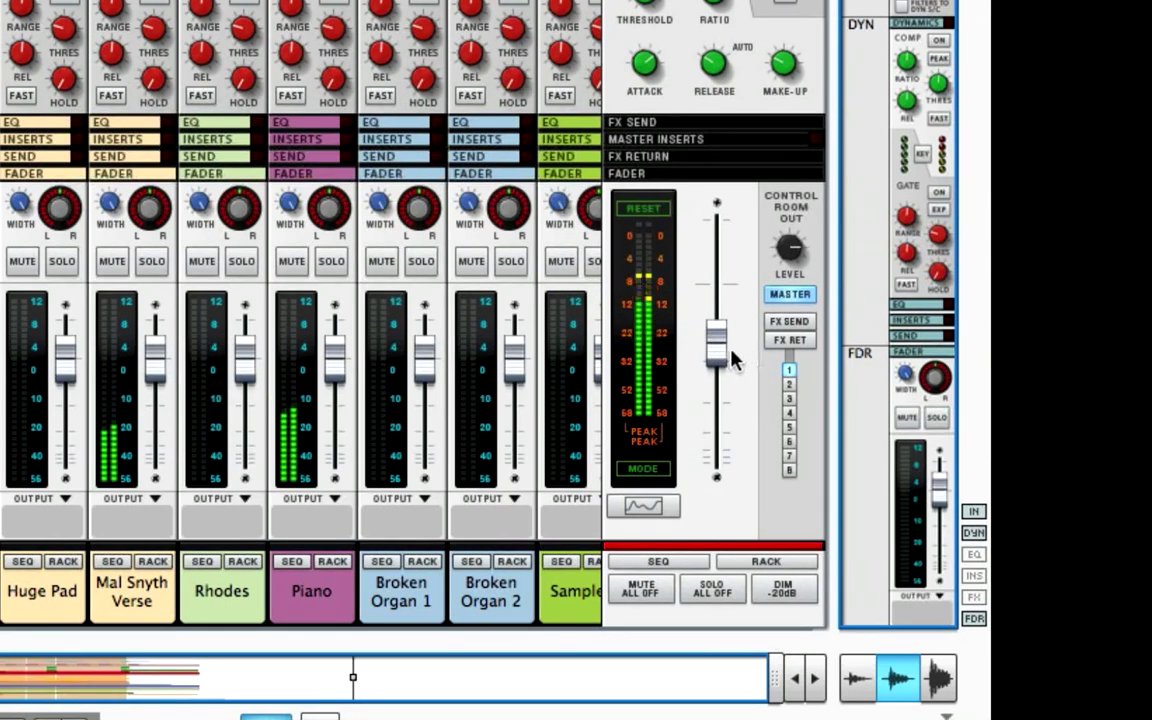
{"action": "left_click", "coordinate": [783, 260]}
{"action": "mouse_move", "coordinate": [783, 260]}
{"action": "left_mouse_down"}
{"action": "mouse_move", "coordinate": [780, 298]}
{"action": "mouse_move", "coordinate": [786, 247]}
{"action": "left_mouse_up"}
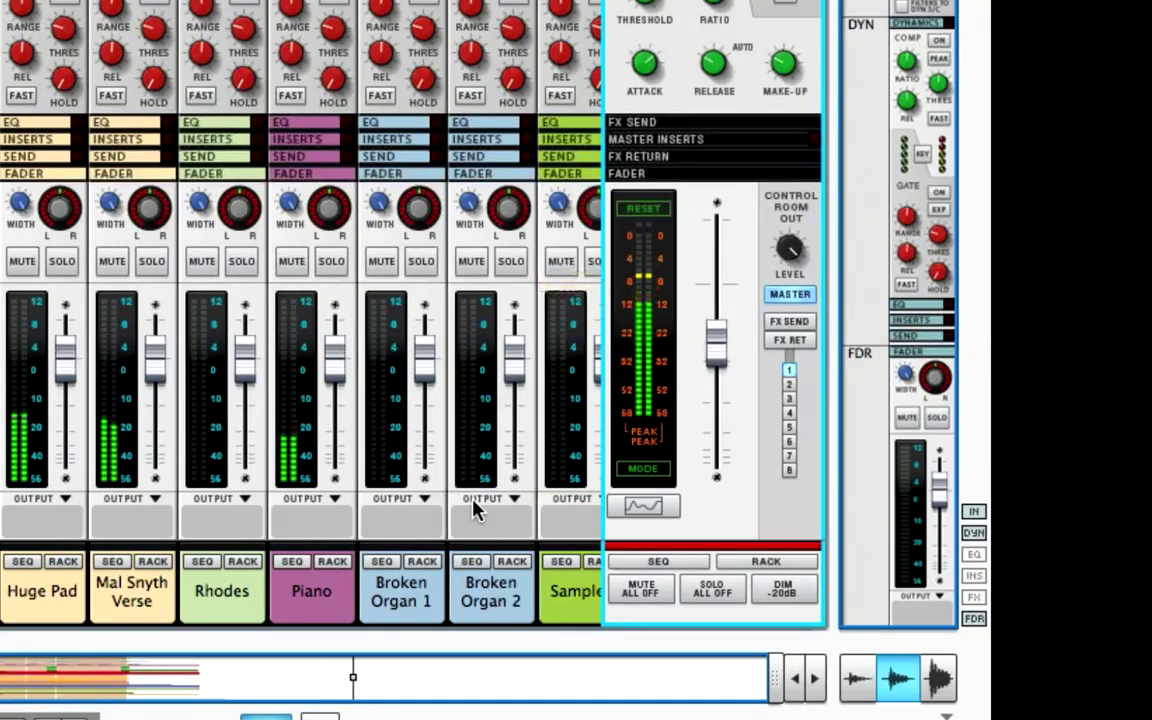
Step: Look over the mixer channels and their faders from the drum channels to the vocal channels and back
{"action": "scroll", "coordinate": [300, 350], "scroll_direction": "left", "scroll_amount": 3}
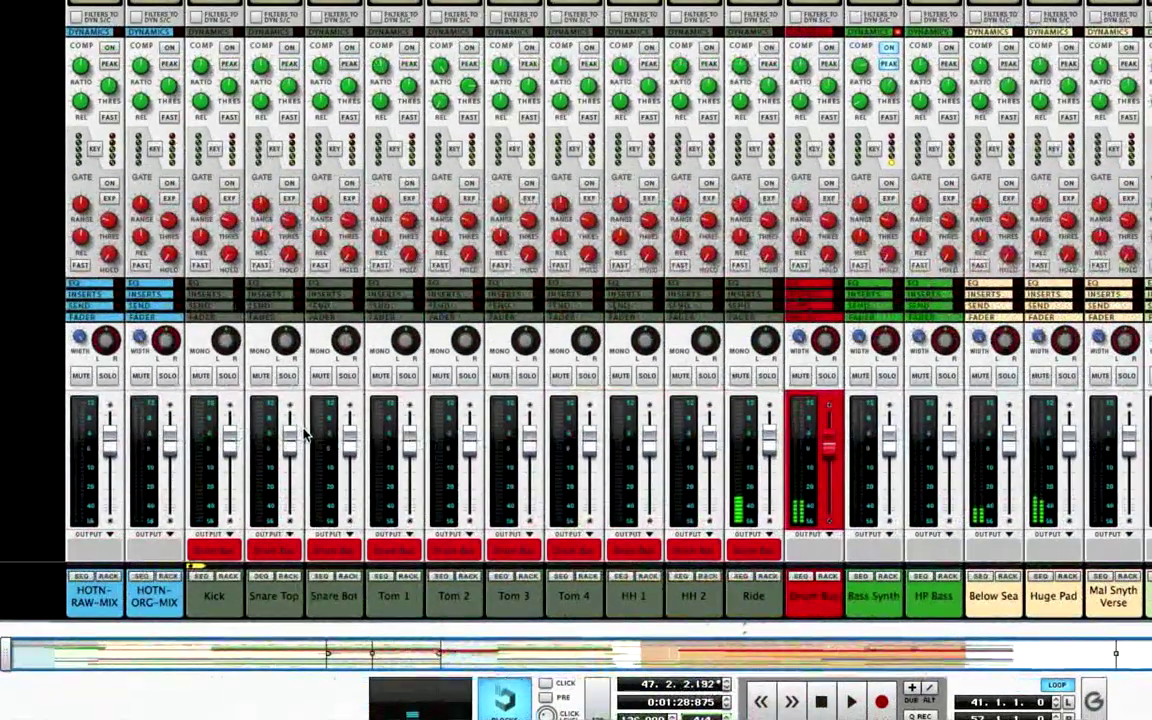
{"action": "scroll", "coordinate": [306, 435], "scroll_direction": "right", "scroll_amount": 5}
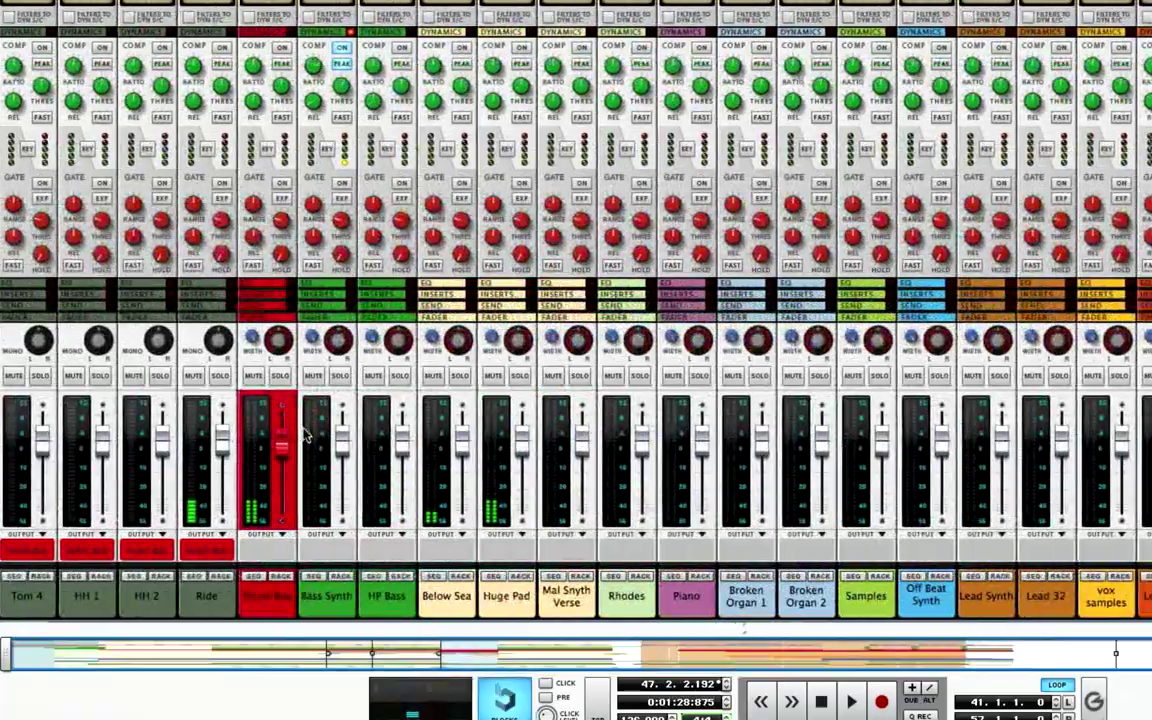
{"action": "scroll", "coordinate": [306, 435], "scroll_direction": "right", "scroll_amount": 2}
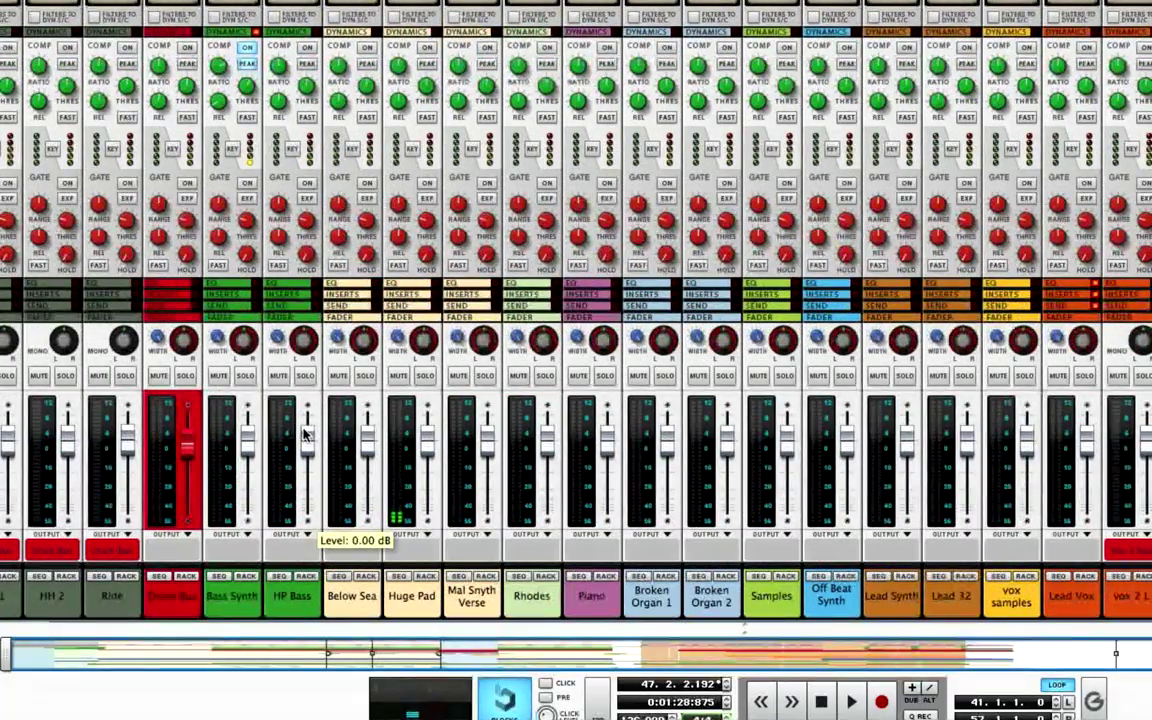
{"action": "scroll", "coordinate": [306, 435], "scroll_direction": "left", "scroll_amount": 3}
{"action": "scroll", "coordinate": [306, 435], "scroll_direction": "left", "scroll_amount": 4}
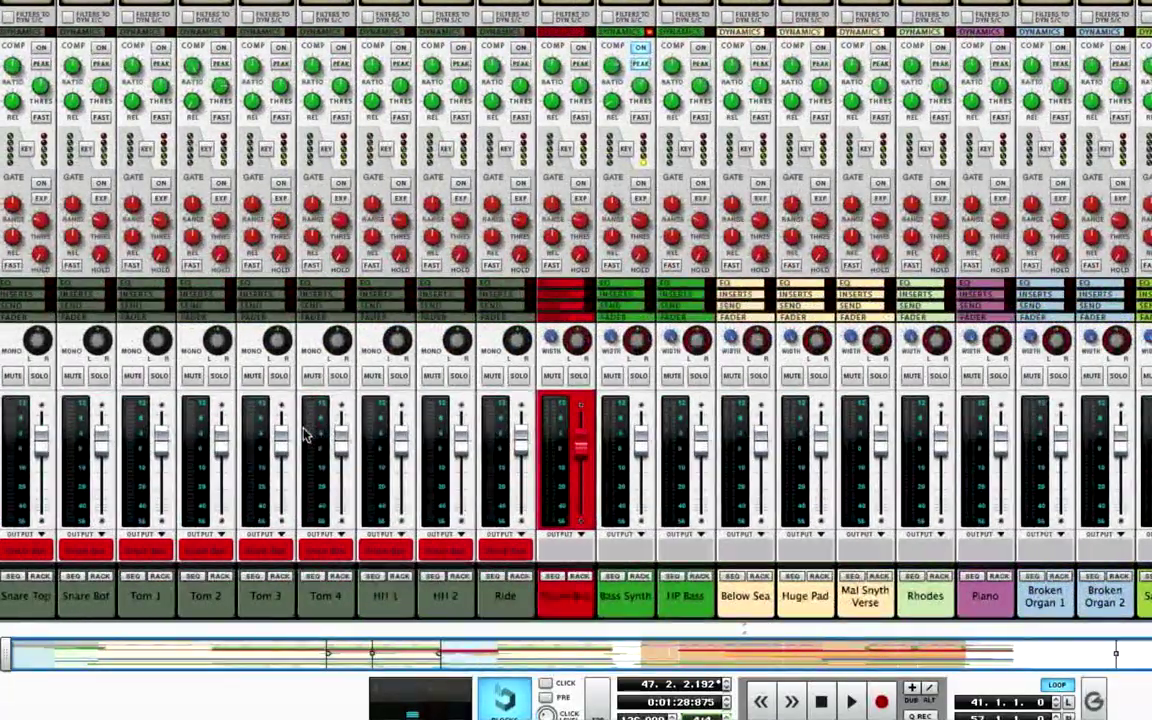
{"action": "scroll", "coordinate": [306, 435], "scroll_direction": "left", "scroll_amount": 2}
{"action": "scroll", "coordinate": [307, 432], "scroll_direction": "left", "scroll_amount": 2}
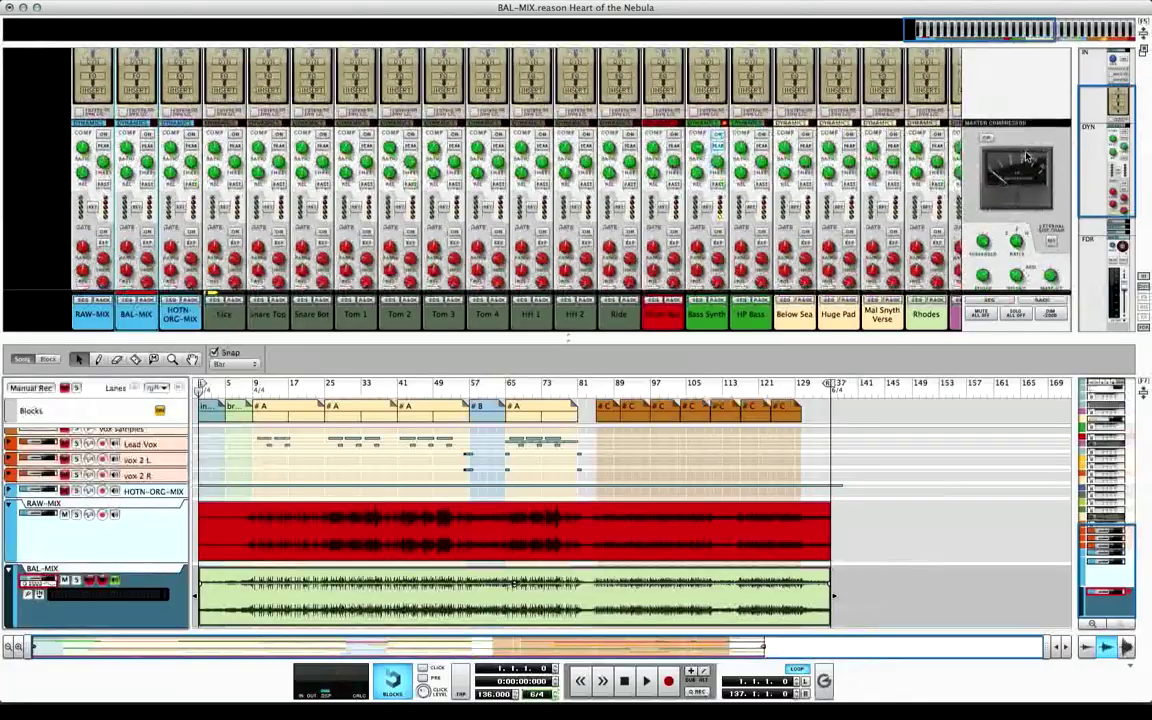
Step: Solo the RAW-MIX channel, listen to it from the start of the song and turn its solo off
{"action": "scroll", "coordinate": [1025, 155], "scroll_direction": "down", "scroll_amount": 5}
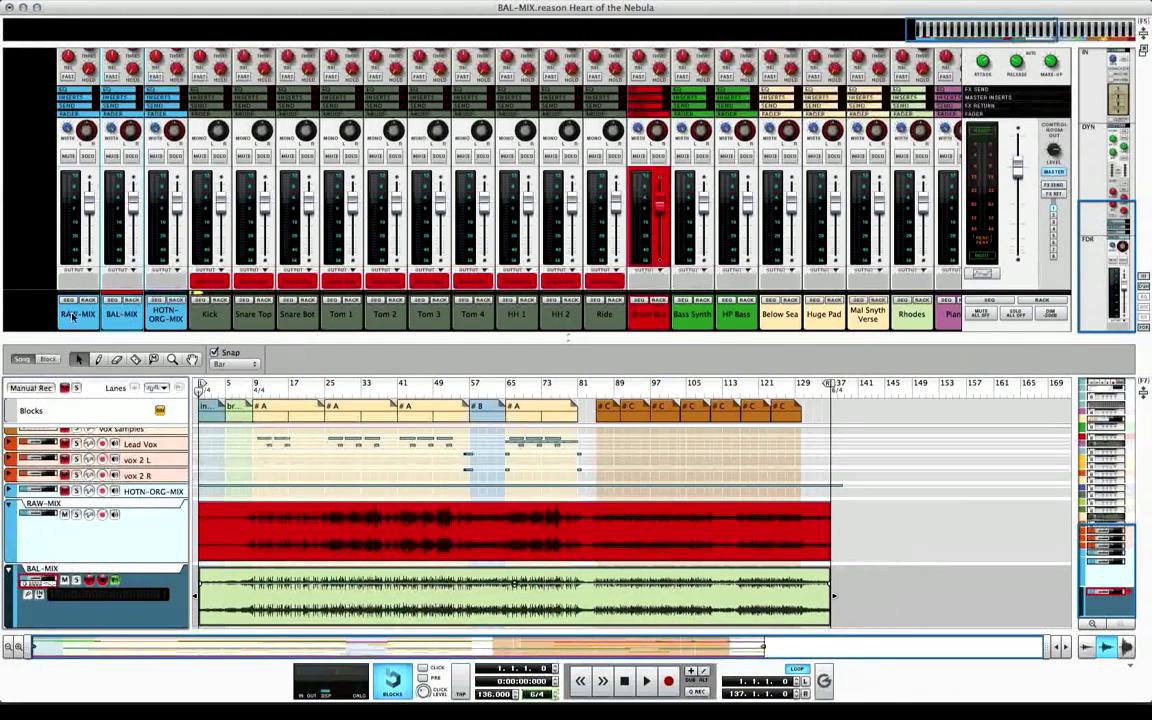
{"action": "left_click", "coordinate": [88, 157]}
{"action": "key", "text": "space"}
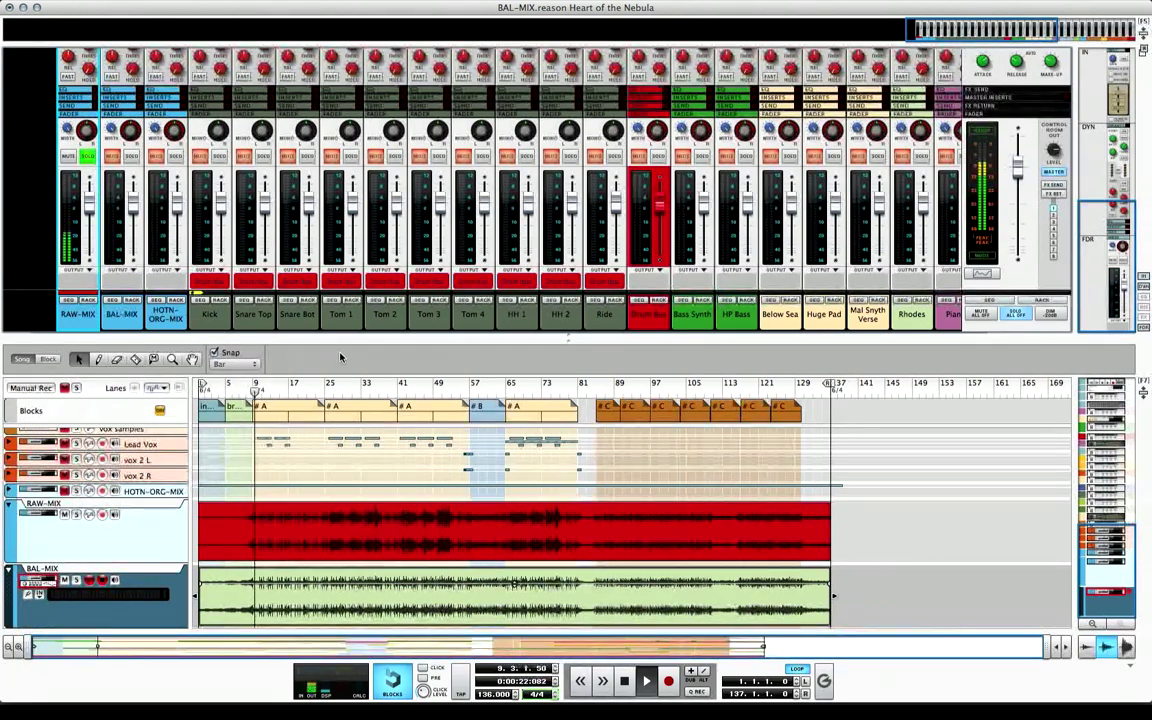
{"action": "key", "text": "space"}
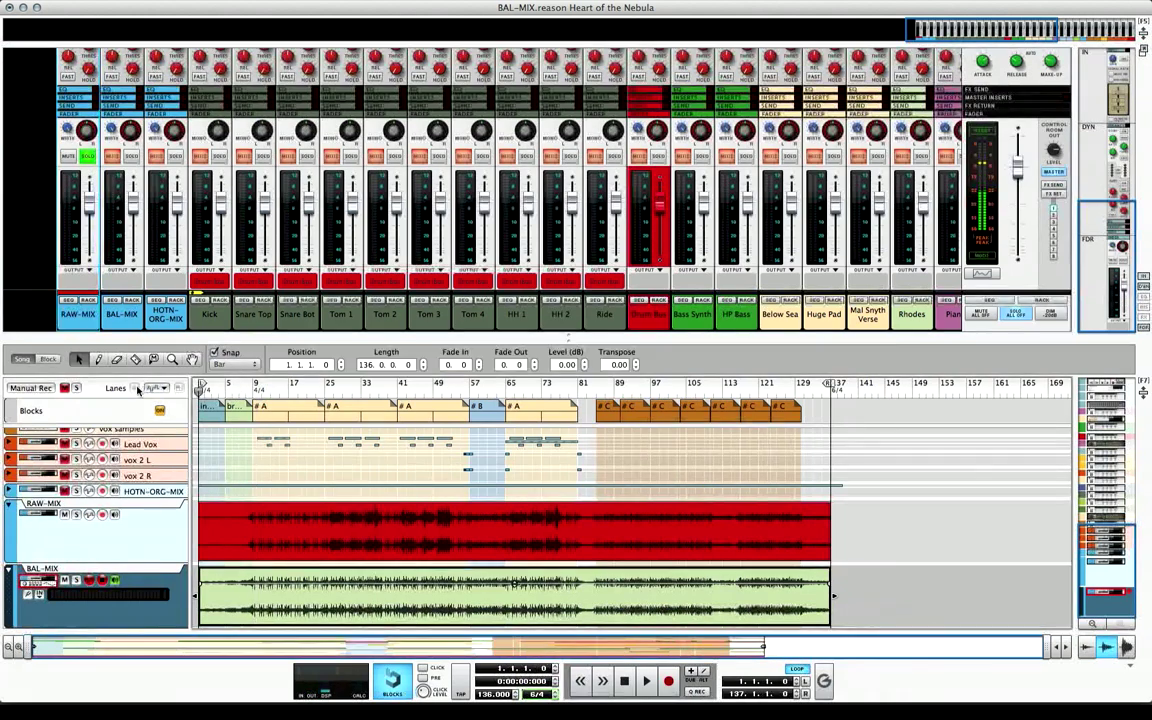
{"action": "left_click", "coordinate": [88, 157]}
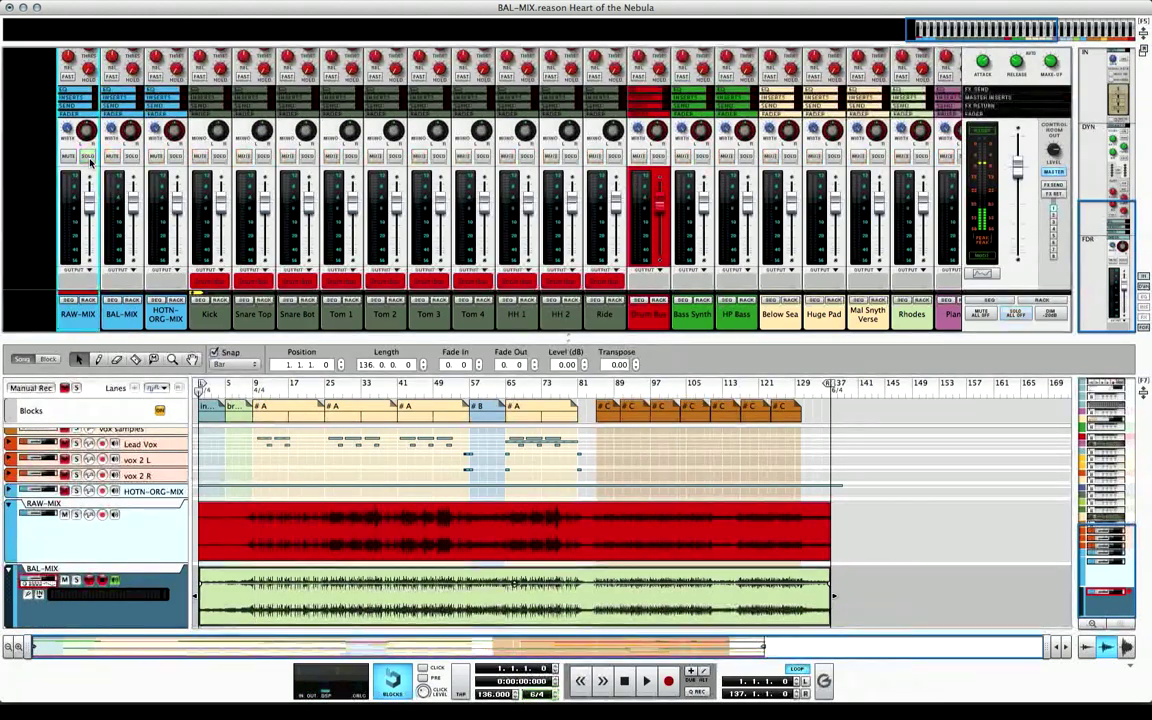
Step: Solo the BAL-MIX channel, listen to it from the start of the song and return the playhead to bar 9
{"action": "left_click", "coordinate": [131, 157]}
{"action": "key", "text": "space"}
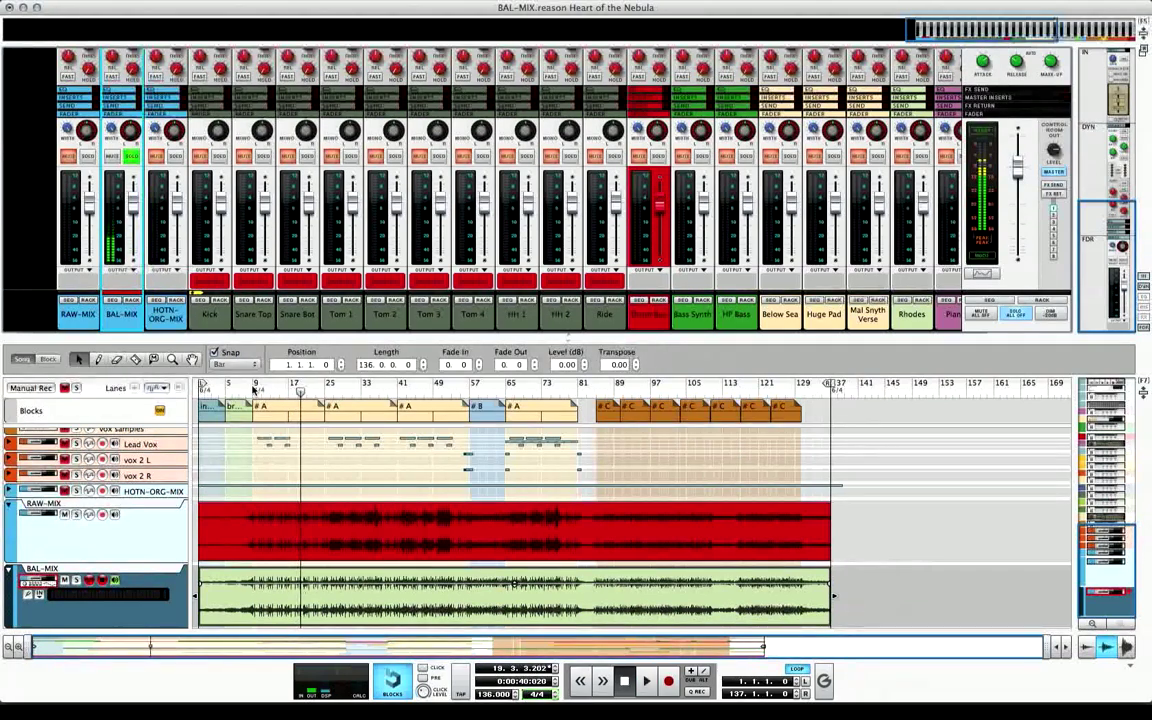
{"action": "left_click", "coordinate": [253, 385]}
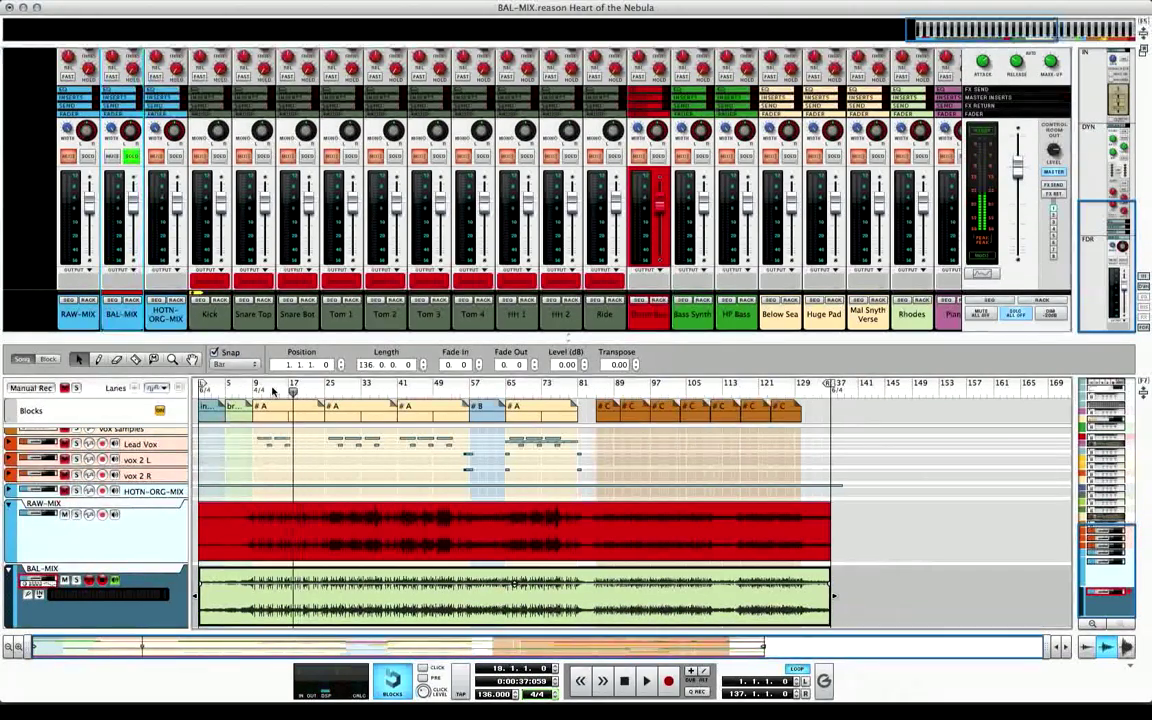
Step: Switch the solo from BAL-MIX to RAW-MIX and listen to the section from bar 9
{"action": "left_click", "coordinate": [88, 157]}
{"action": "left_click", "coordinate": [131, 157]}
{"action": "key", "text": "space"}
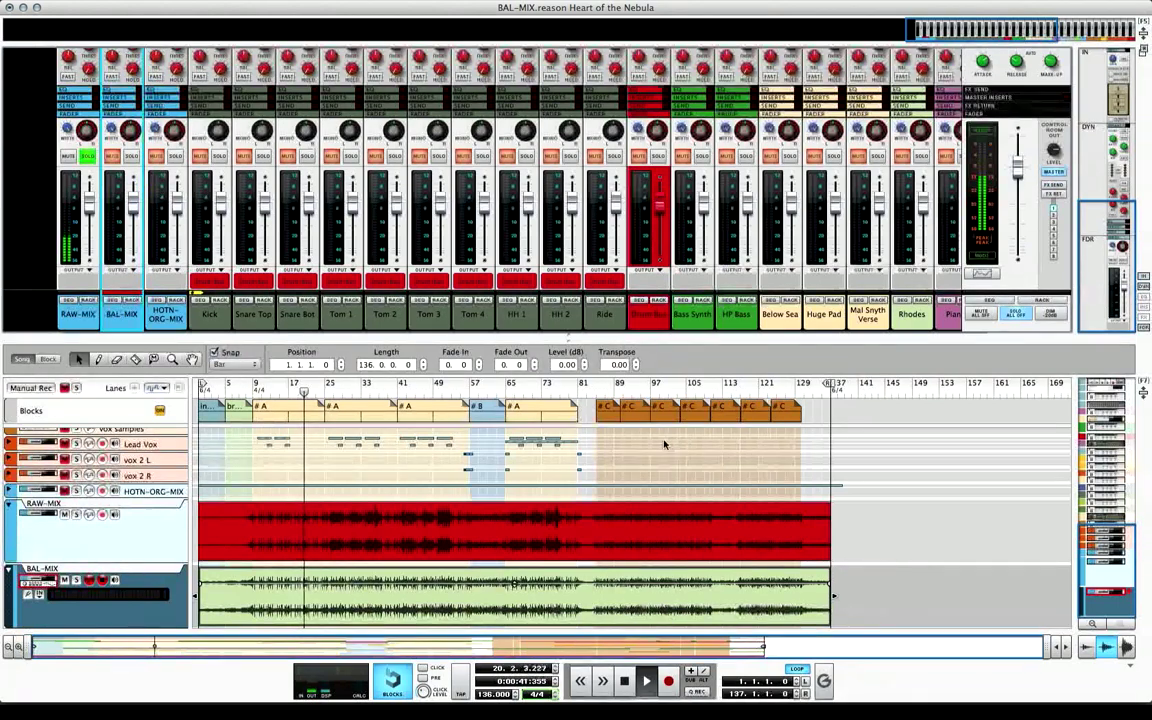
{"action": "key", "text": "space"}
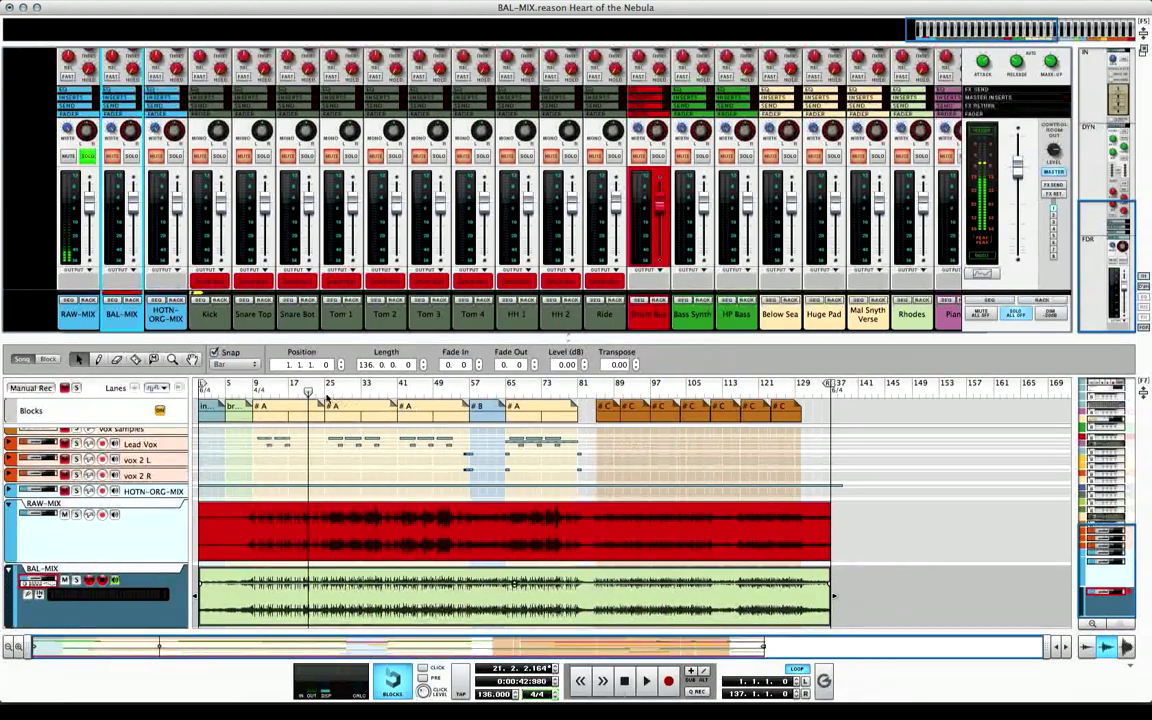
Step: Listen to the soloed RAW-MIX from bar 25 and return the playhead to bar 25
{"action": "left_click", "coordinate": [325, 386]}
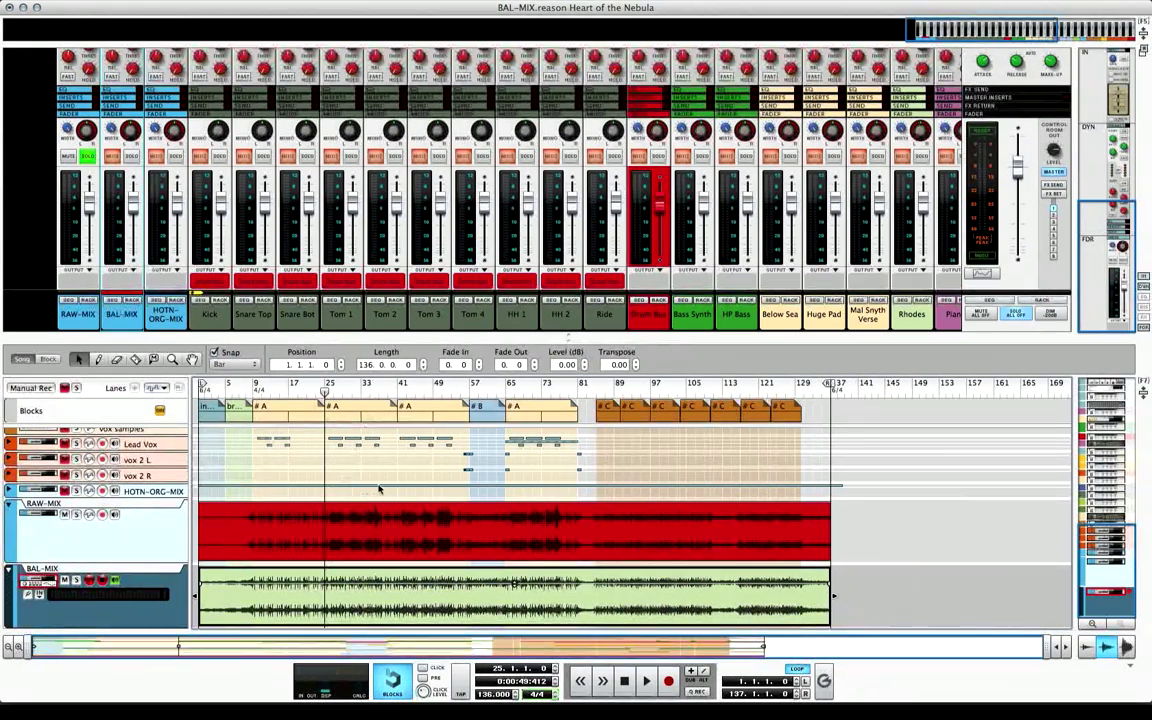
{"action": "key", "text": "space"}
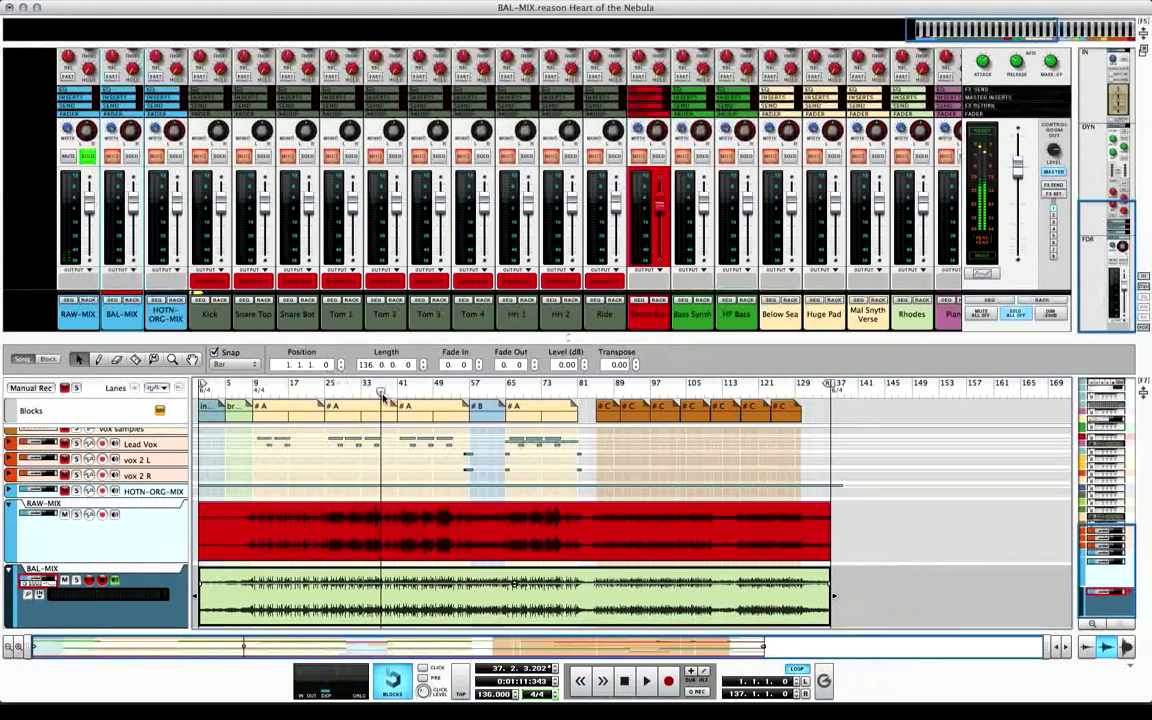
{"action": "left_click_drag", "start_coordinate": [383, 395], "coordinate": [324, 394]}
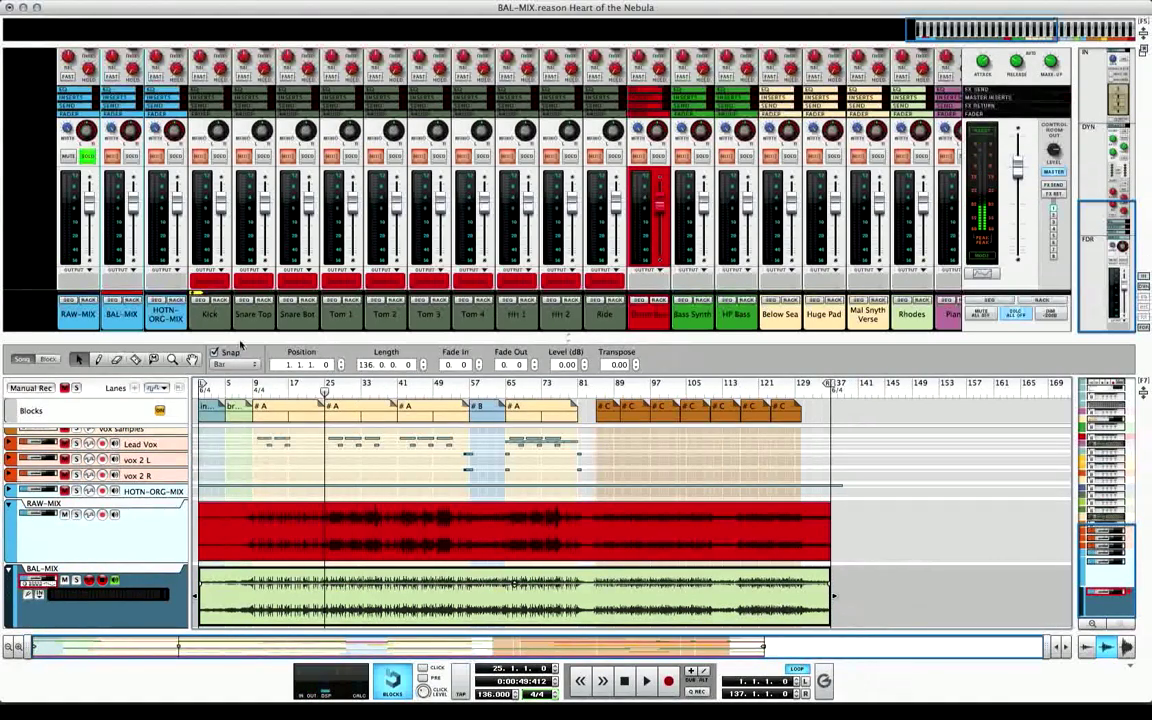
Step: Switch the solo from RAW-MIX to BAL-MIX and listen to the same section from bar 25
{"action": "left_click", "coordinate": [102, 155]}
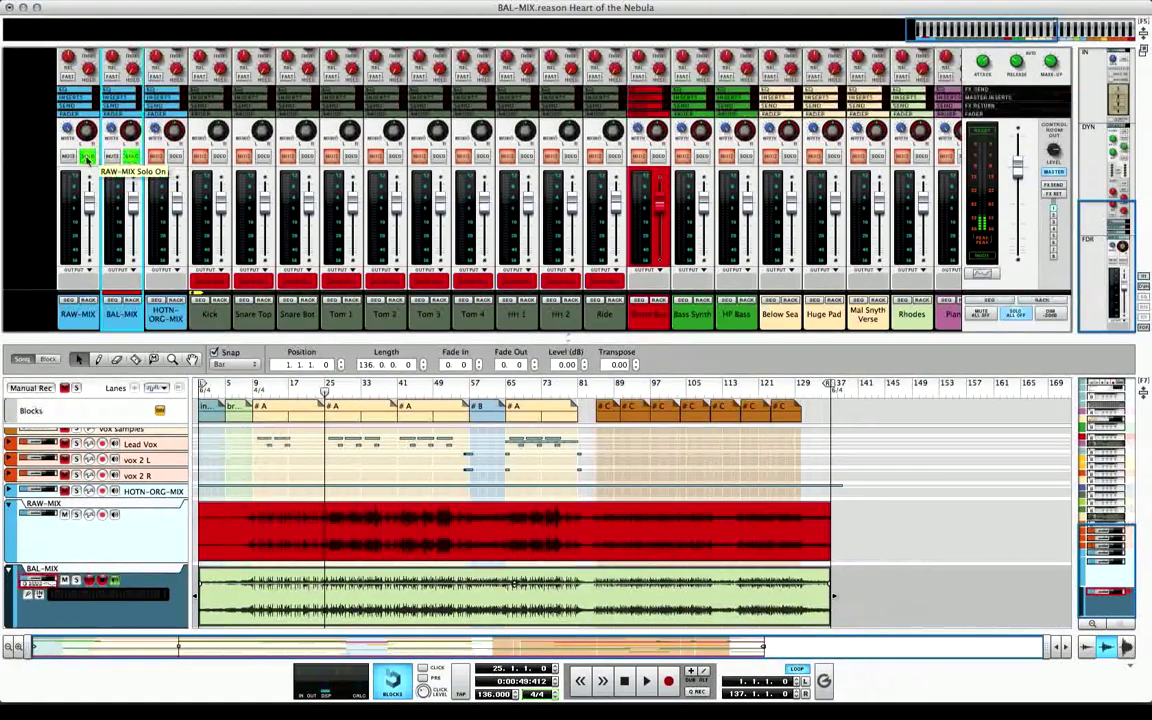
{"action": "left_click", "coordinate": [88, 158]}
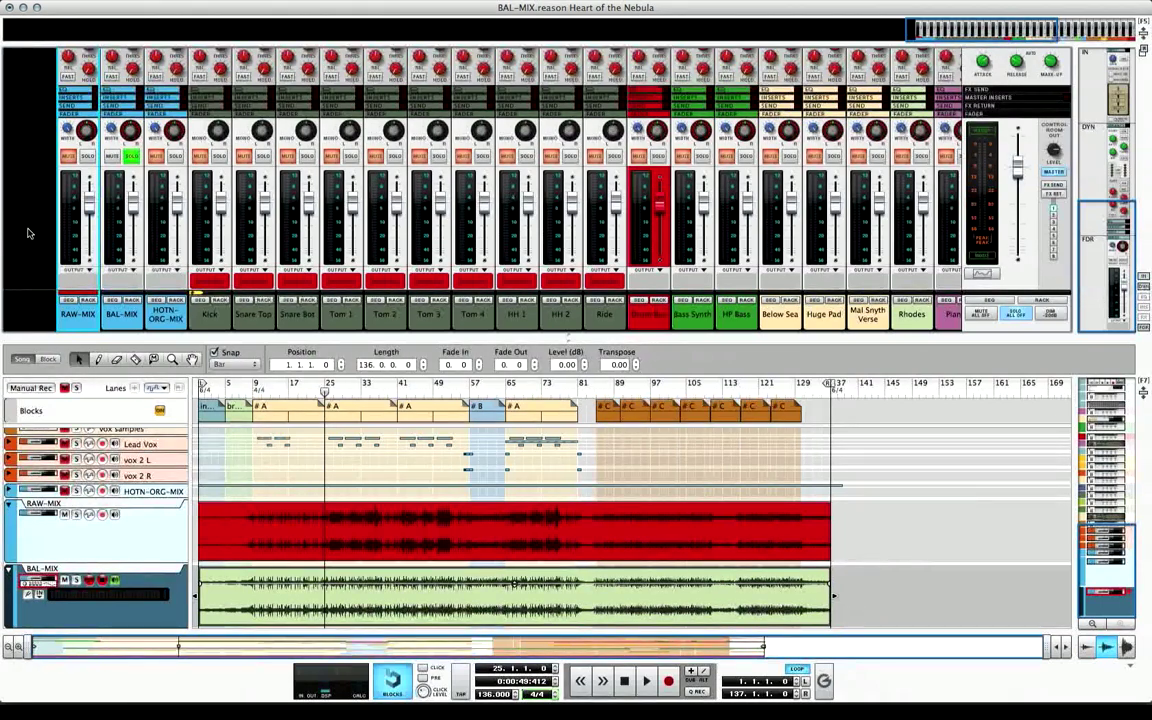
{"action": "key", "text": "space"}
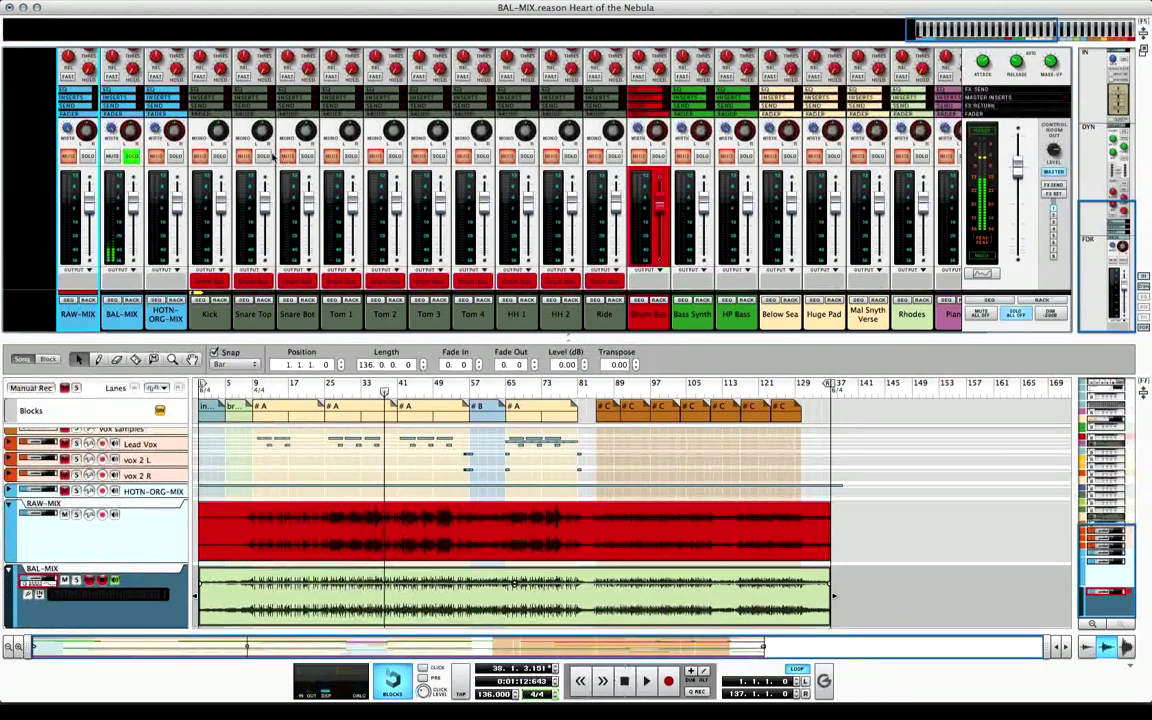
Step: Listen to the soloed BAL-MIX from bar 85 and return the playhead to bar 85
{"action": "left_click", "coordinate": [600, 390]}
{"action": "key", "text": "space"}
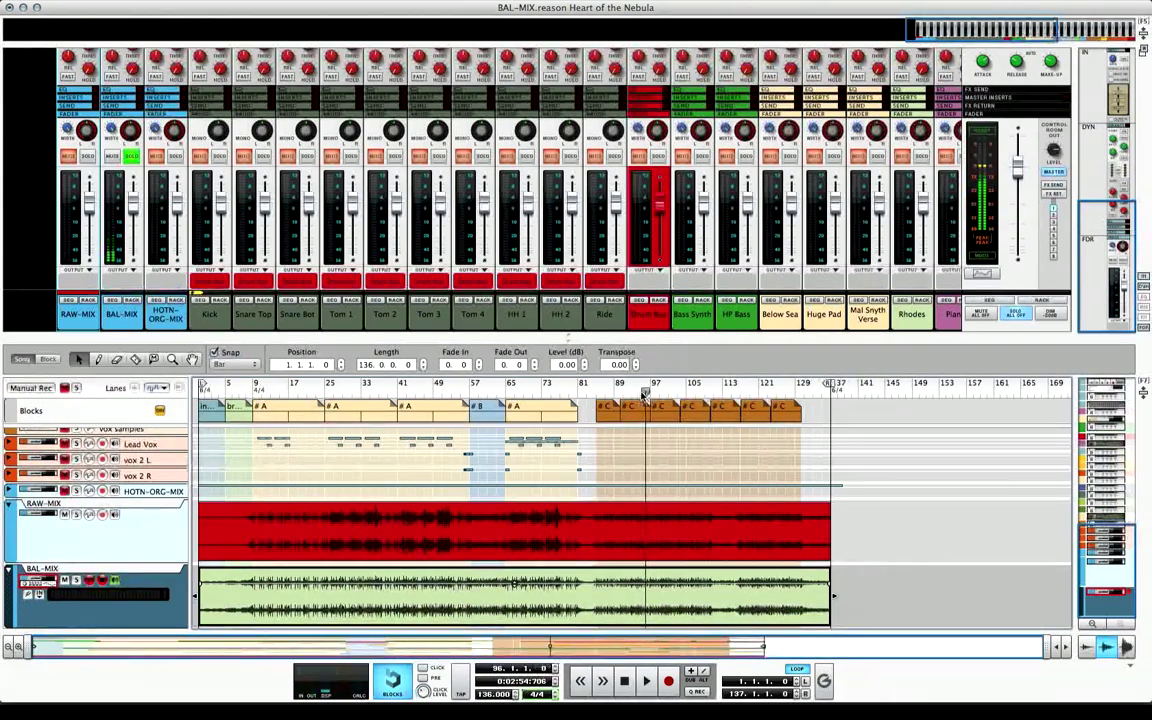
{"action": "left_click_drag", "start_coordinate": [645, 393], "coordinate": [596, 394]}
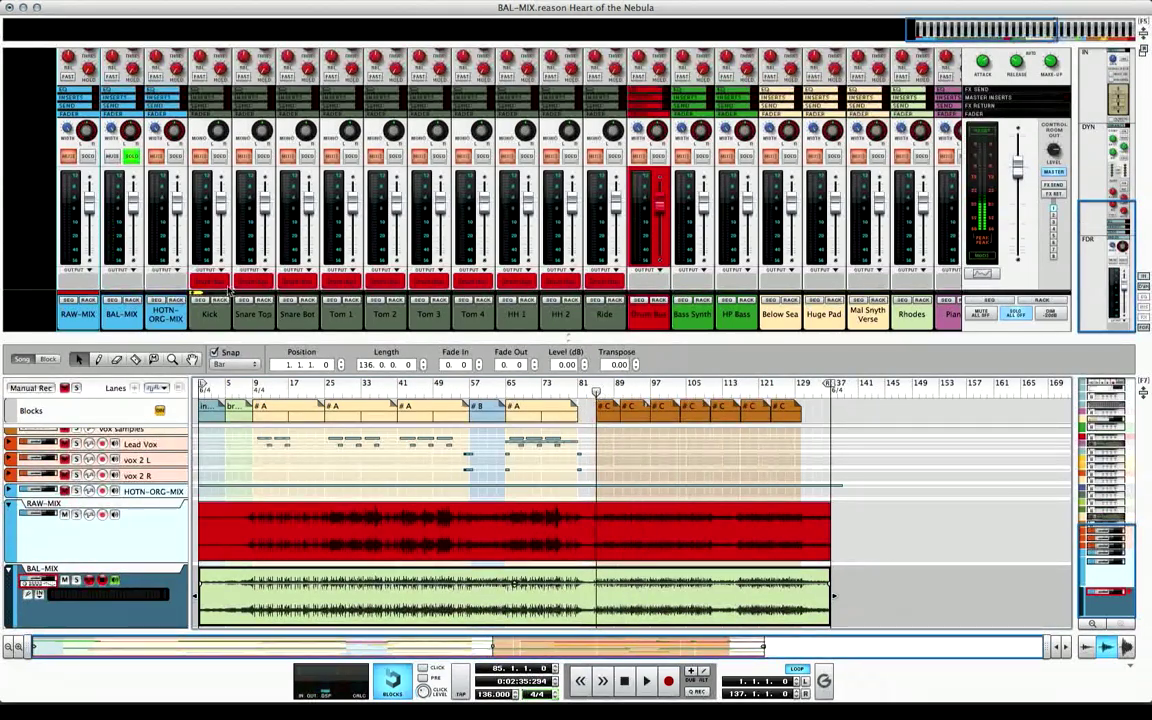
Step: Switch the solo to RAW-MIX, listen to the section from bar 85 and expand the mixer to full height
{"action": "left_click", "coordinate": [88, 157]}
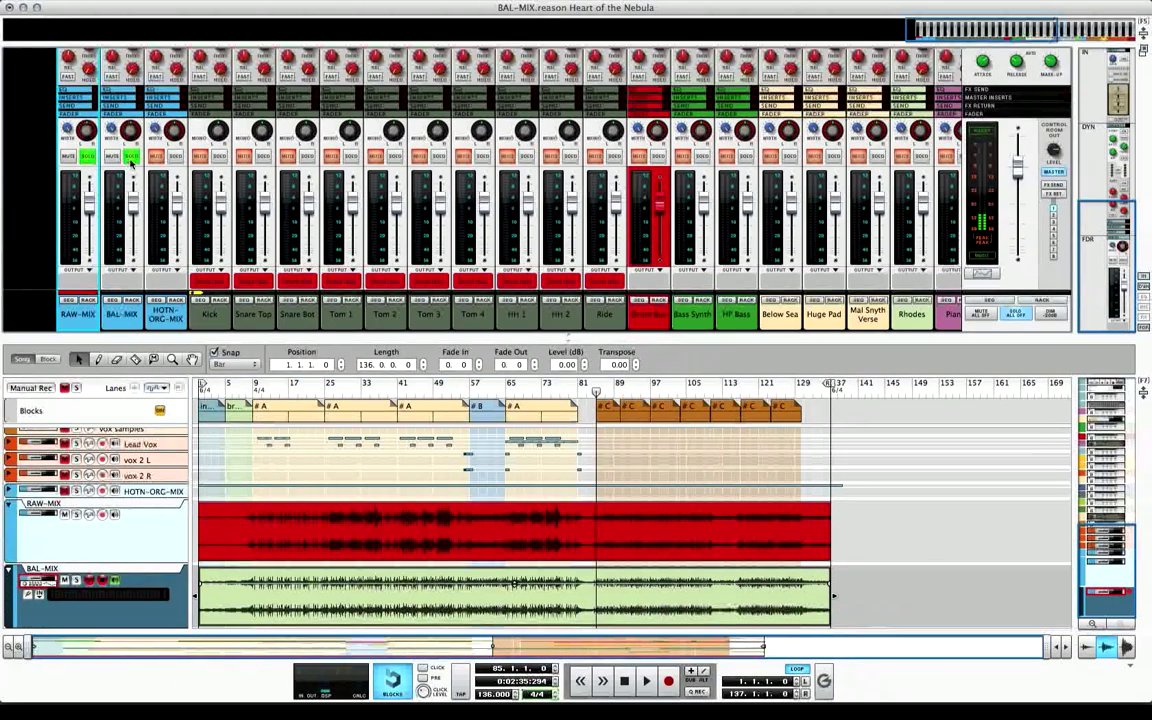
{"action": "key", "text": "space"}
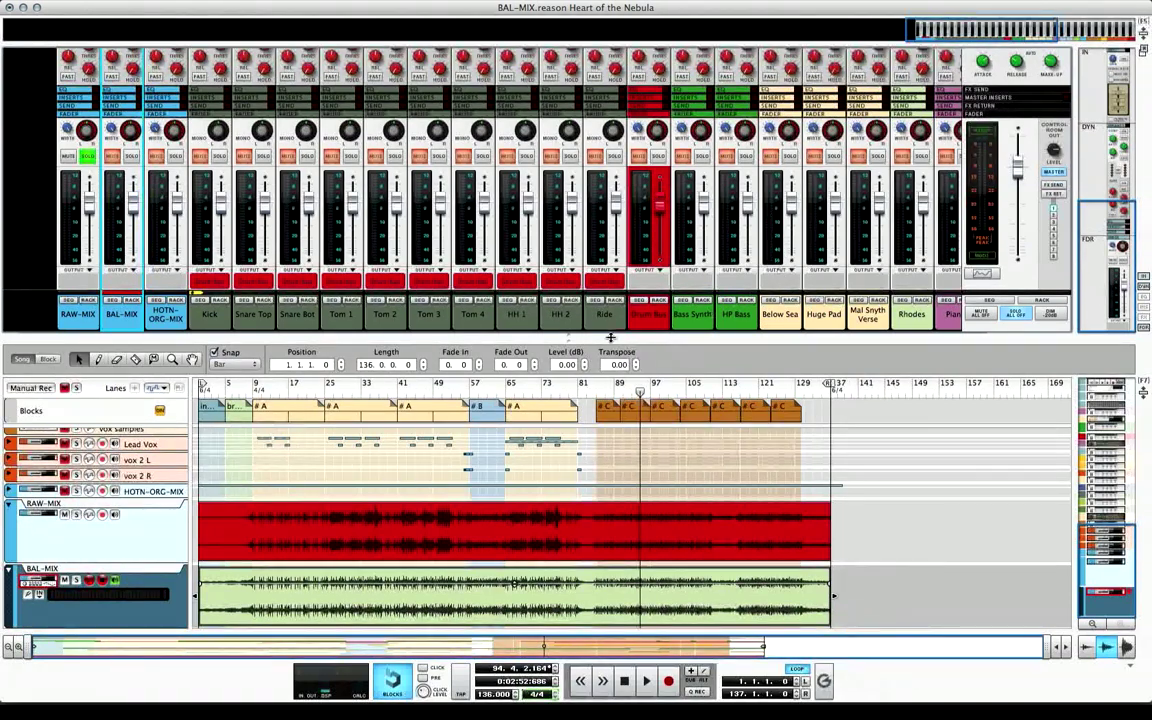
{"action": "key", "text": "F5"}
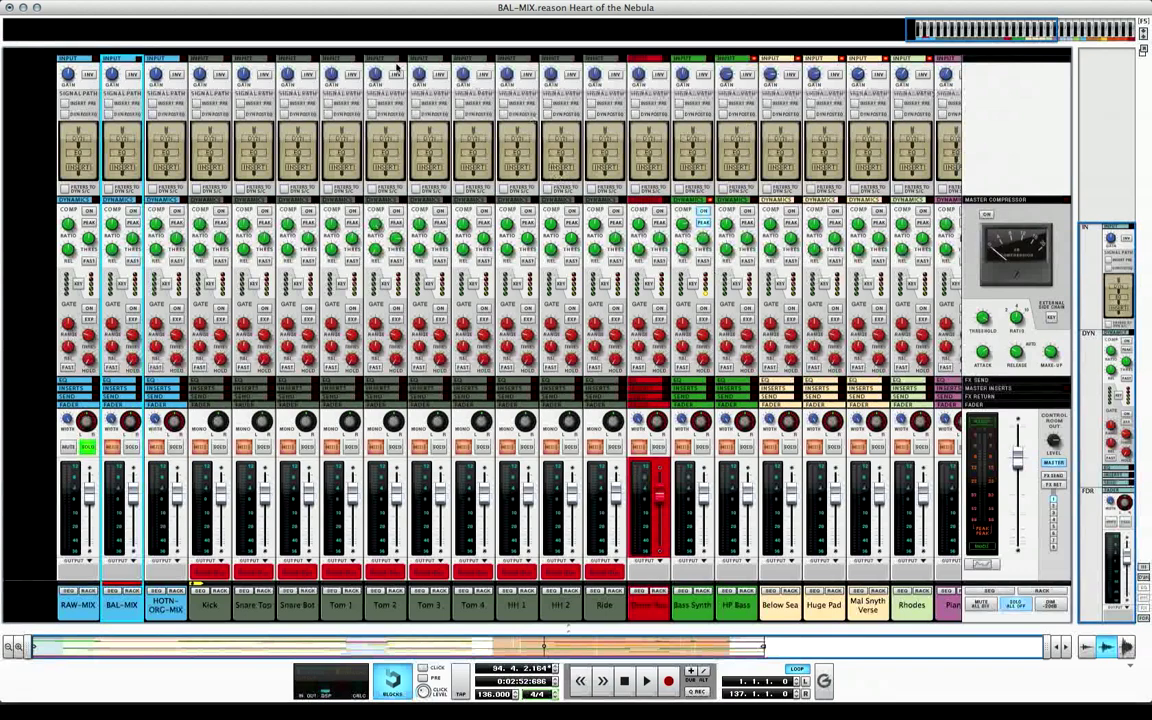